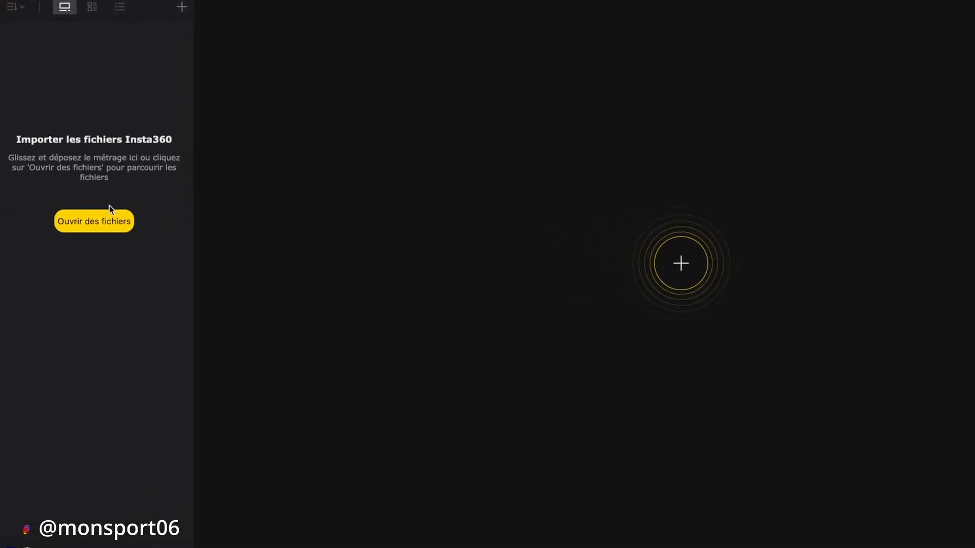
- Import all the .insv video files from the One X2 folder in Finder into Insta360 Studio, leaving out the traitées folder
{"action": "left_click", "coordinate": [102, 225]}
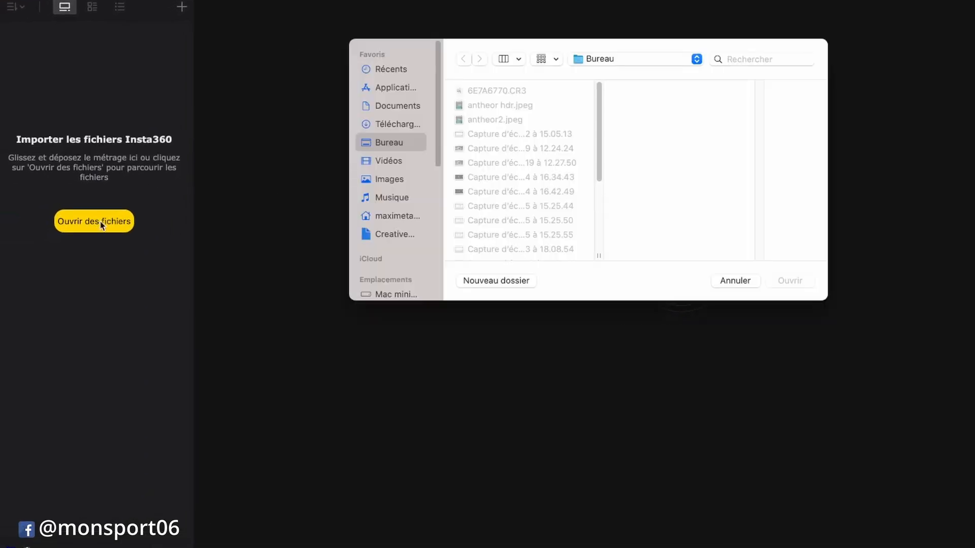
{"action": "left_click", "coordinate": [735, 280]}
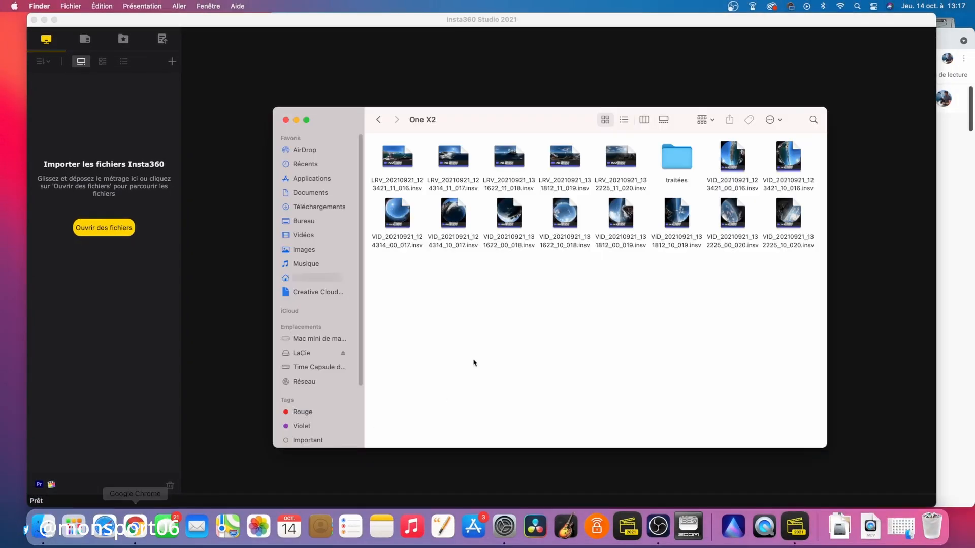
{"action": "left_click_drag", "start_coordinate": [379, 269], "coordinate": [792, 156]}
{"action": "left_click", "coordinate": [680, 169], "text": "super"}
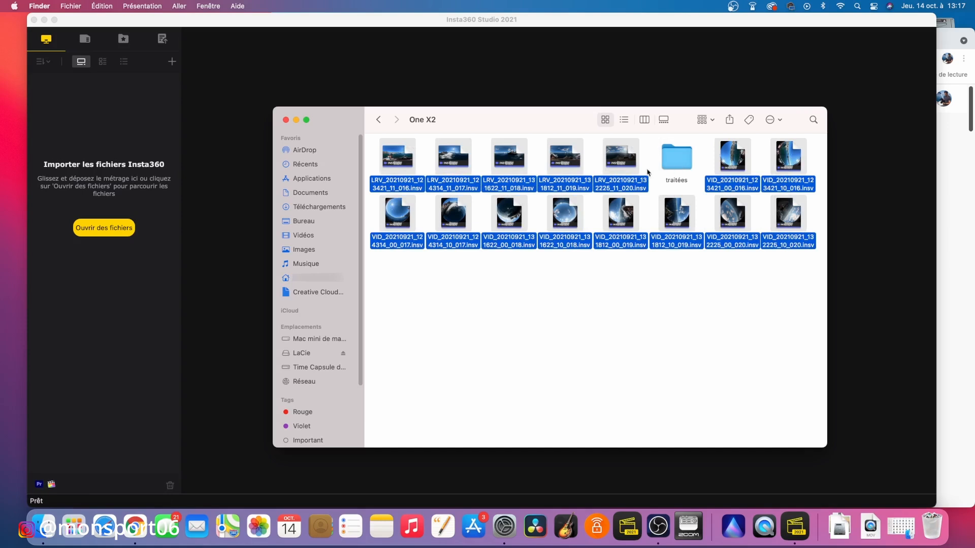
{"action": "left_click_drag", "start_coordinate": [560, 163], "coordinate": [166, 185]}
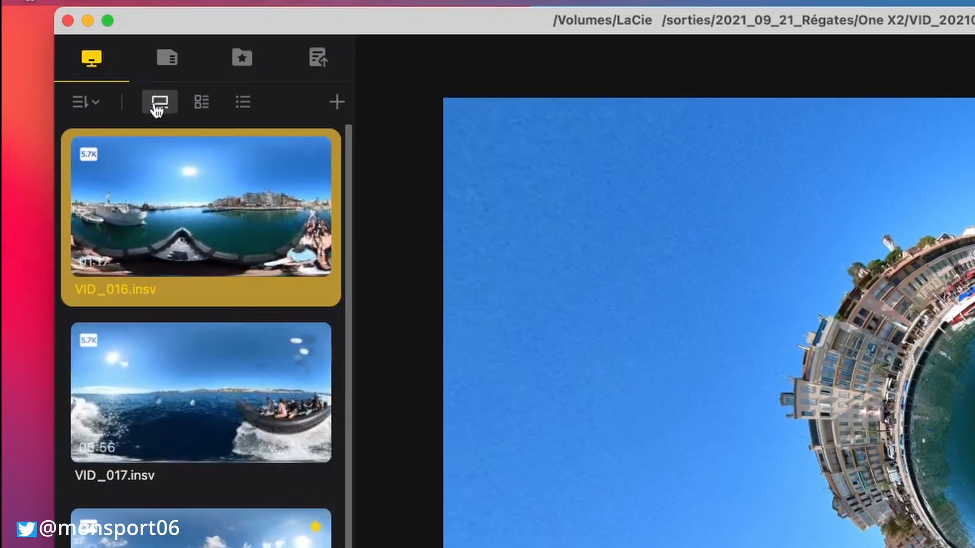
- Preview the imported clips in the detailed view and the list view, and return to large thumbnails
{"action": "left_click", "coordinate": [201, 105]}
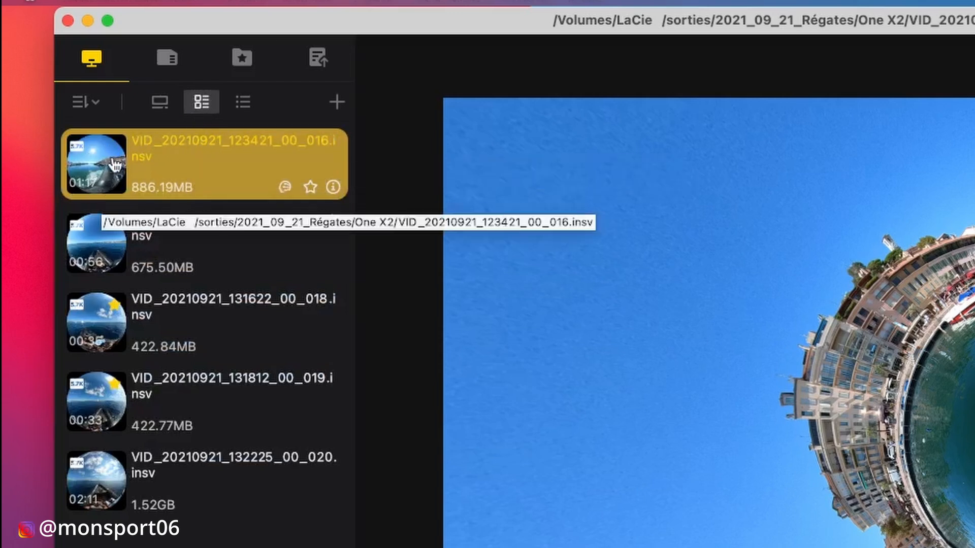
{"action": "left_click", "coordinate": [245, 109]}
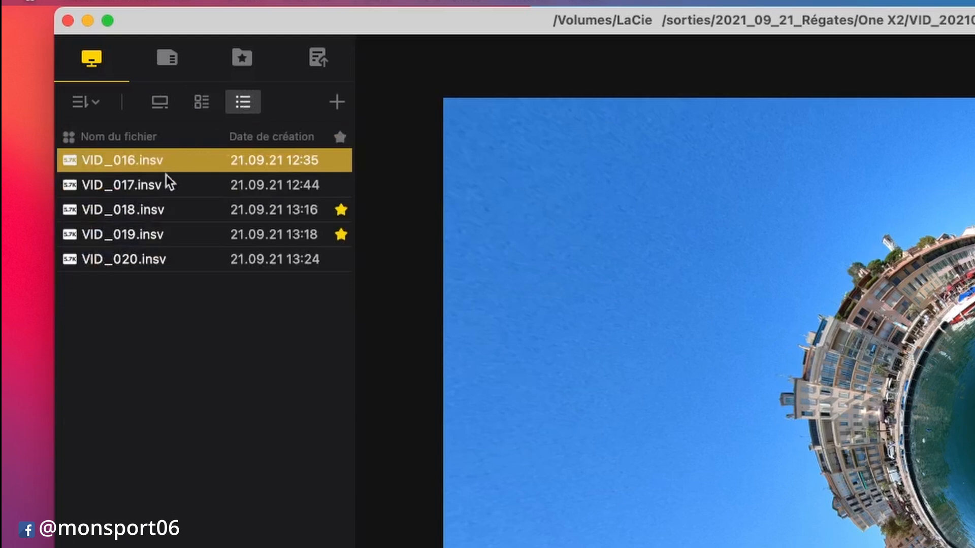
{"action": "left_click", "coordinate": [172, 107]}
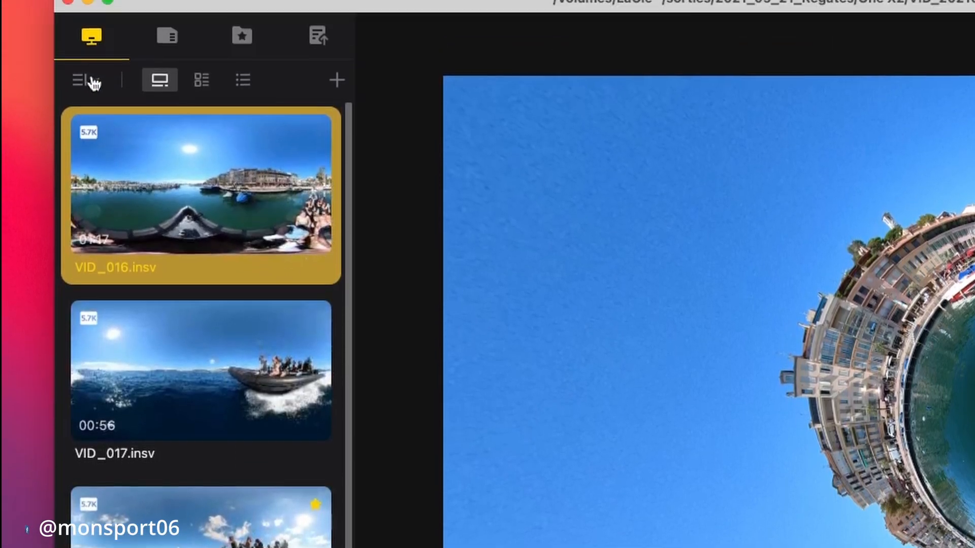
- Review the sorting options for the imported clips without changing them, and look through the clip thumbnails
{"action": "left_click", "coordinate": [93, 81]}
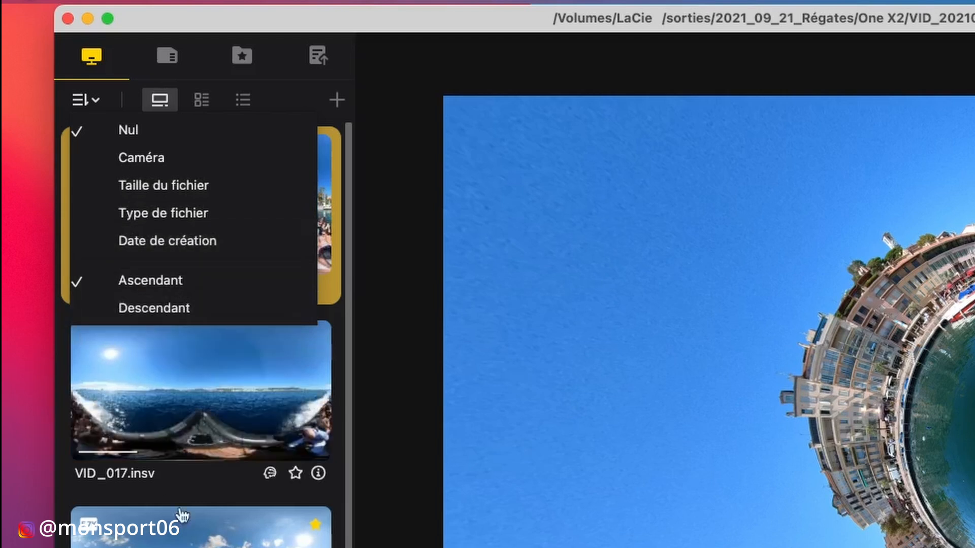
{"action": "left_click", "coordinate": [193, 379]}
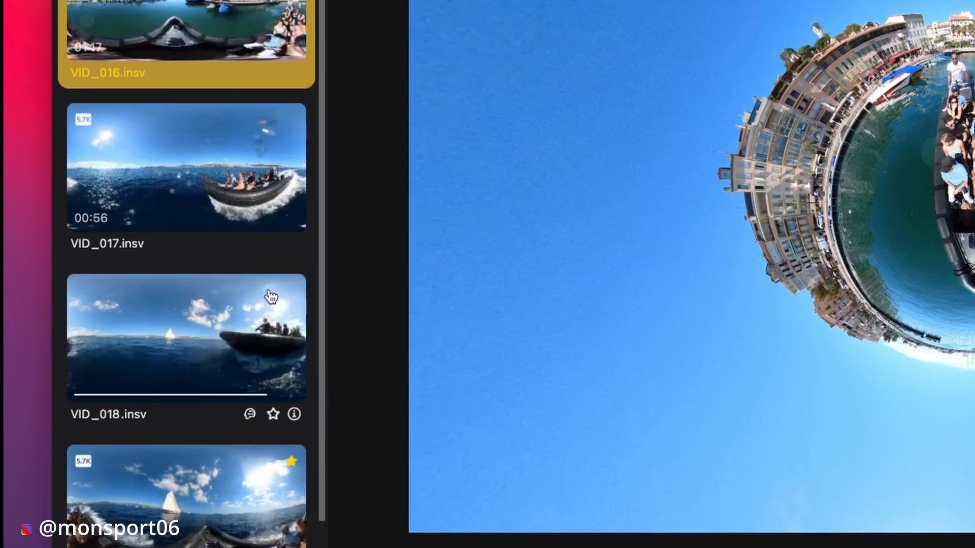
{"action": "scroll", "coordinate": [262, 274], "scroll_direction": "down", "scroll_amount": 3}
{"action": "scroll", "coordinate": [262, 254], "scroll_direction": "up", "scroll_amount": 3}
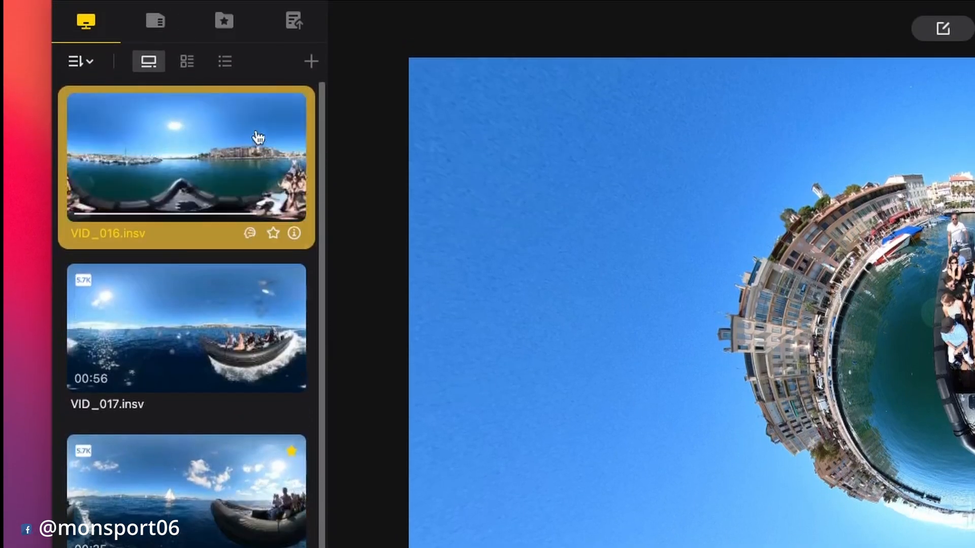
- View the favourite clips and the camera files, returning to the imported files each time
{"action": "left_click", "coordinate": [224, 23]}
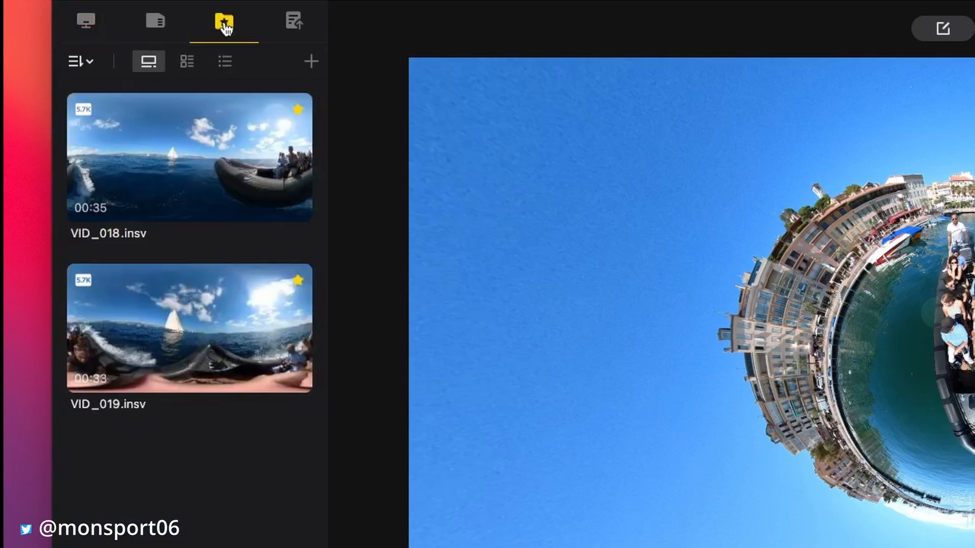
{"action": "mouse_move", "coordinate": [278, 157]}
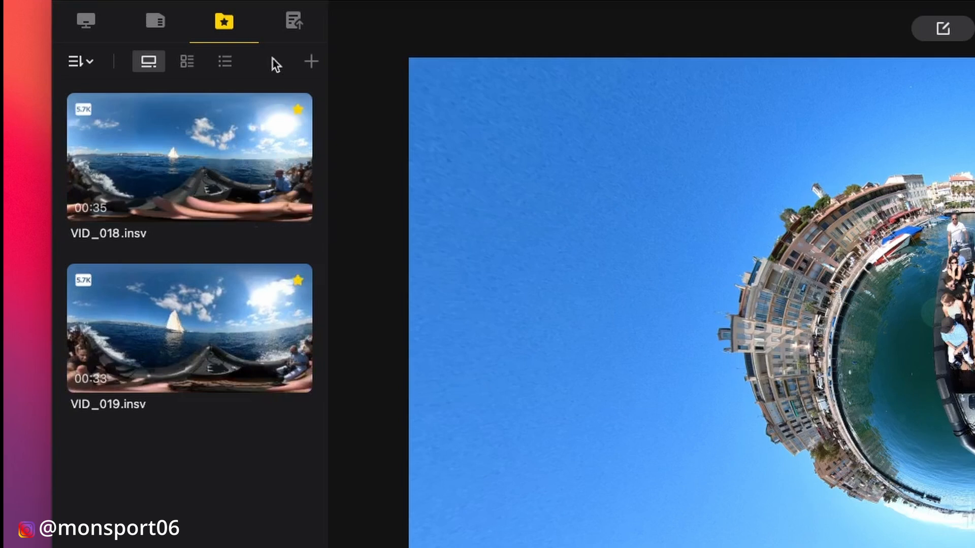
{"action": "left_click", "coordinate": [90, 21]}
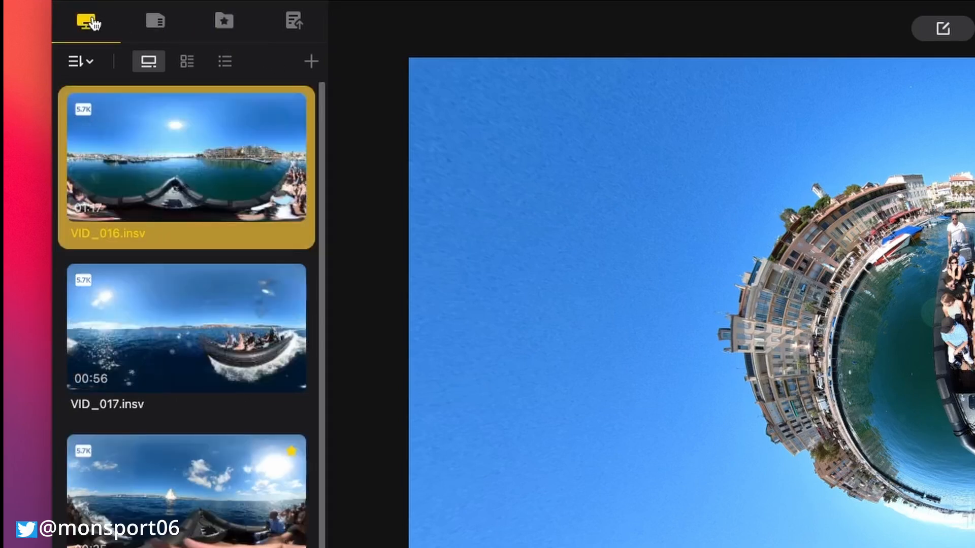
{"action": "left_click", "coordinate": [157, 25]}
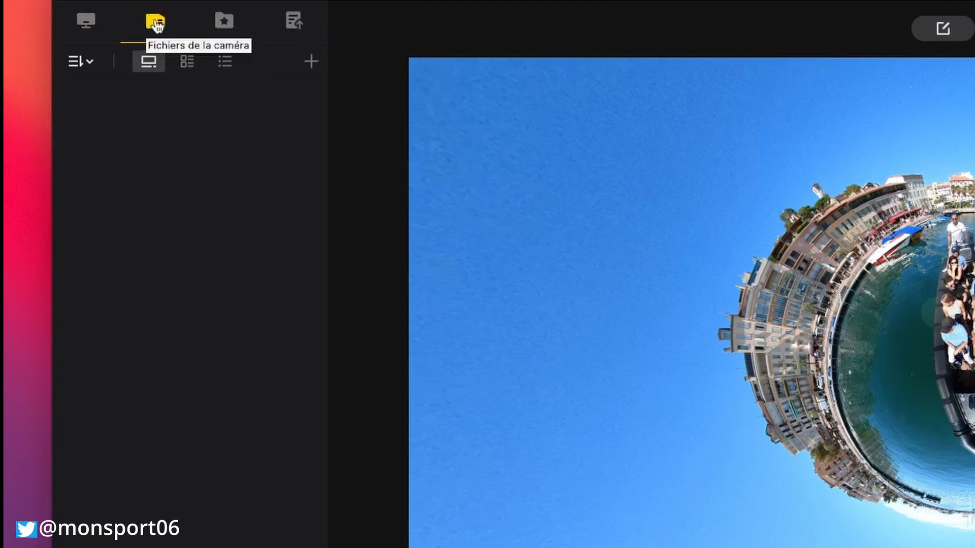
{"action": "left_click", "coordinate": [87, 22]}
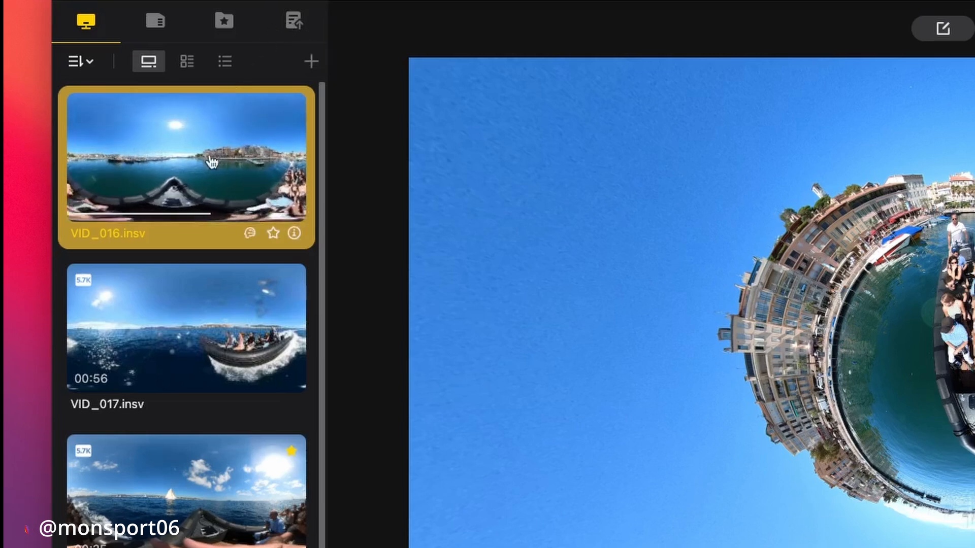
- Open the clip VID_020.insv and move the playhead to about 00:01:29
{"action": "mouse_move", "coordinate": [206, 351]}
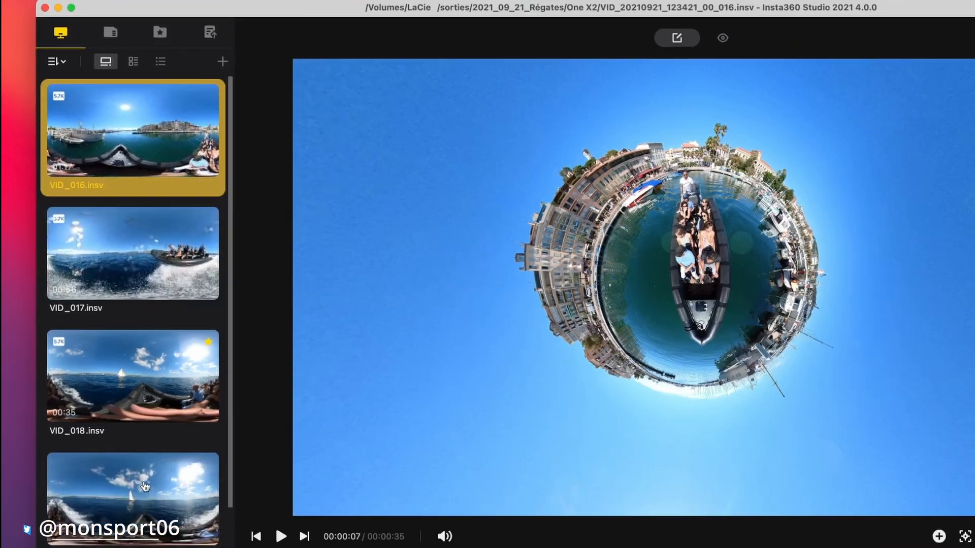
{"action": "scroll", "coordinate": [206, 547], "scroll_direction": "down", "scroll_amount": 3}
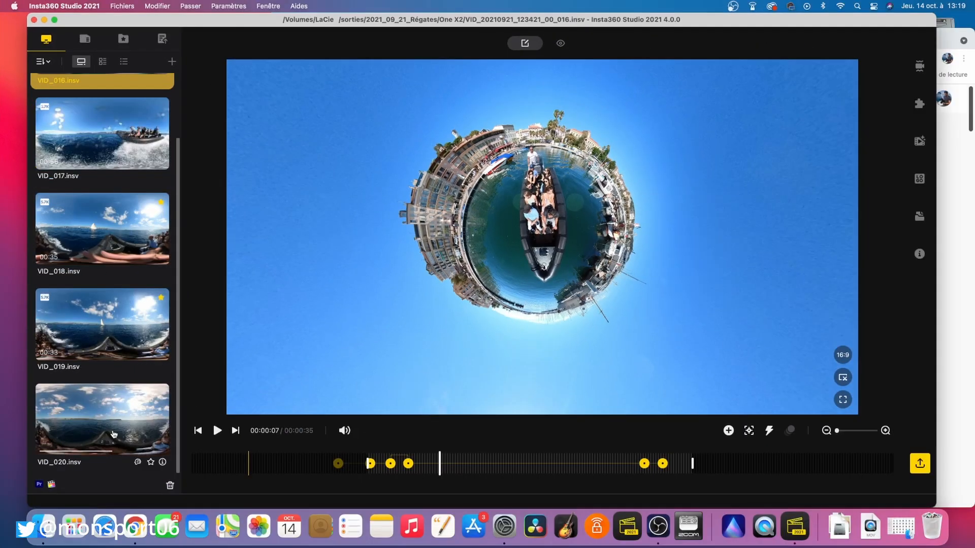
{"action": "left_click", "coordinate": [205, 547]}
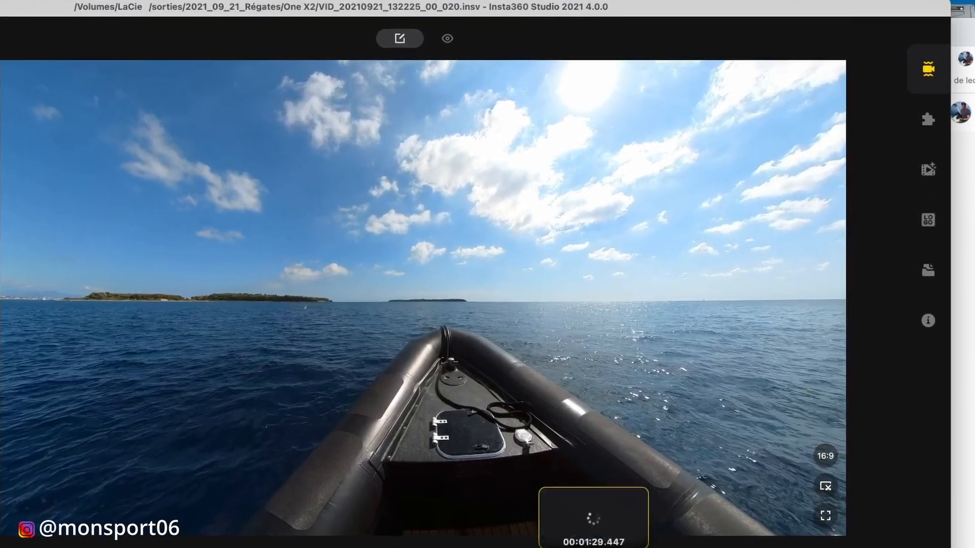
{"action": "left_click", "coordinate": [603, 525]}
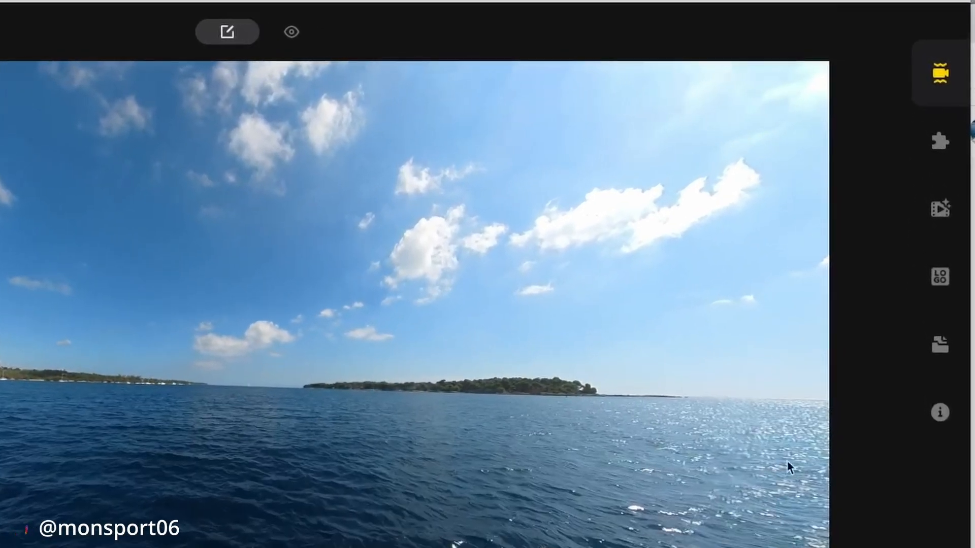
- Pause at 00:01:42, turn on direction lock (Verrouillage de direction) in the stabilization settings, and reframe the view on the boat's passengers
{"action": "left_click", "coordinate": [944, 82]}
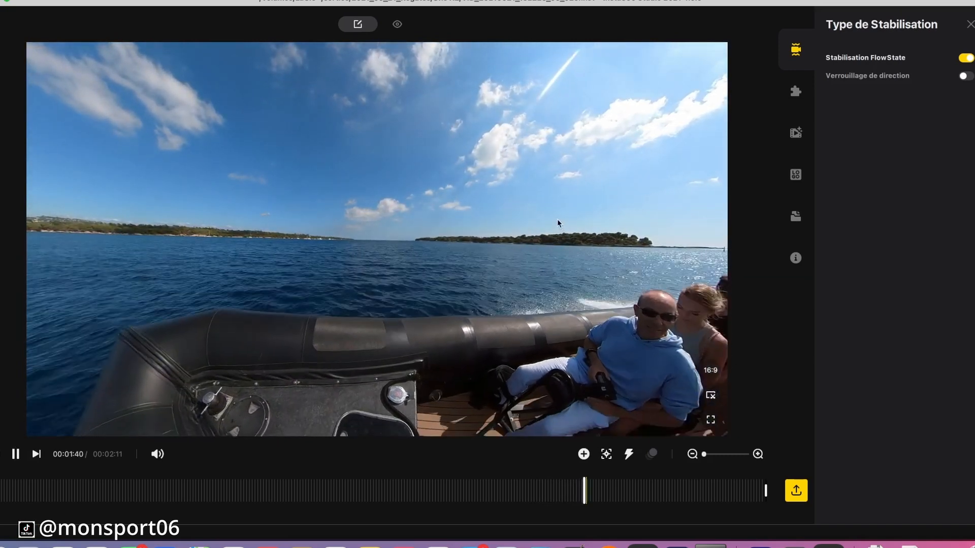
{"action": "key", "text": "space"}
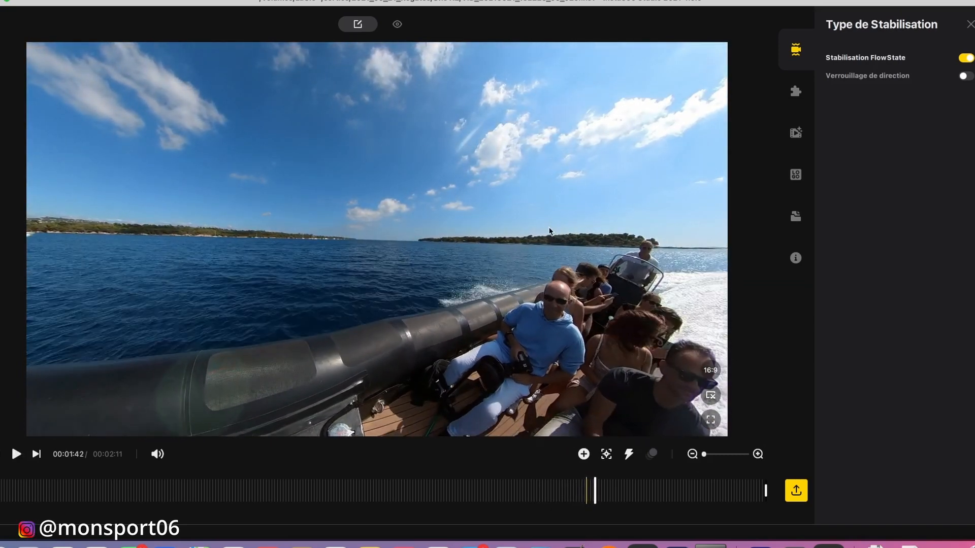
{"action": "left_click", "coordinate": [966, 76]}
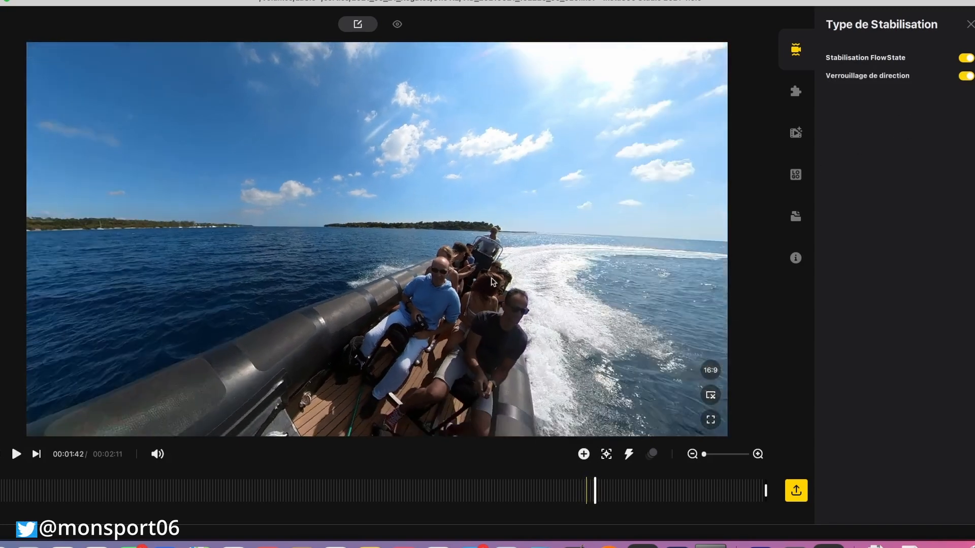
{"action": "left_click_drag", "start_coordinate": [510, 280], "coordinate": [496, 277]}
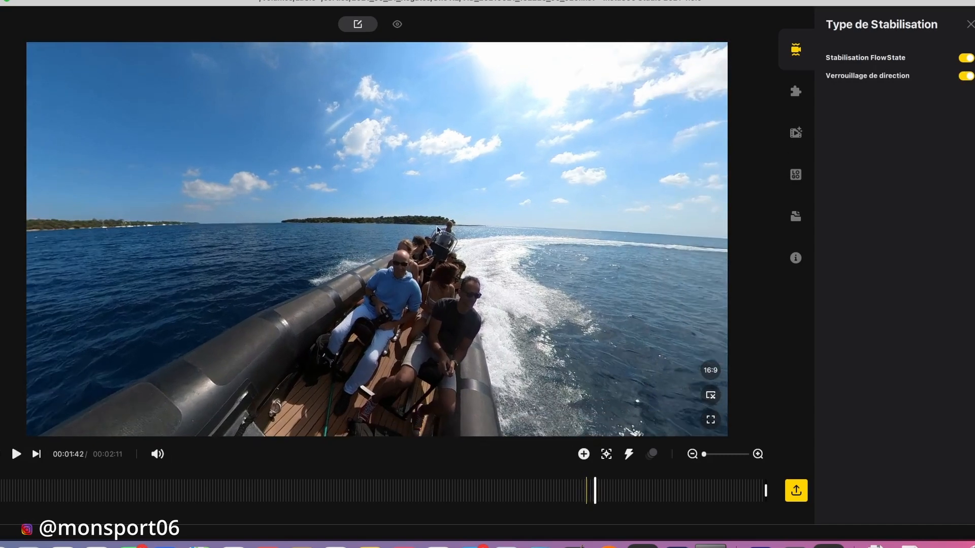
- Play the clip with direction lock, turn direction lock off, and stop playback at about 00:02:04
{"action": "key", "text": "space"}
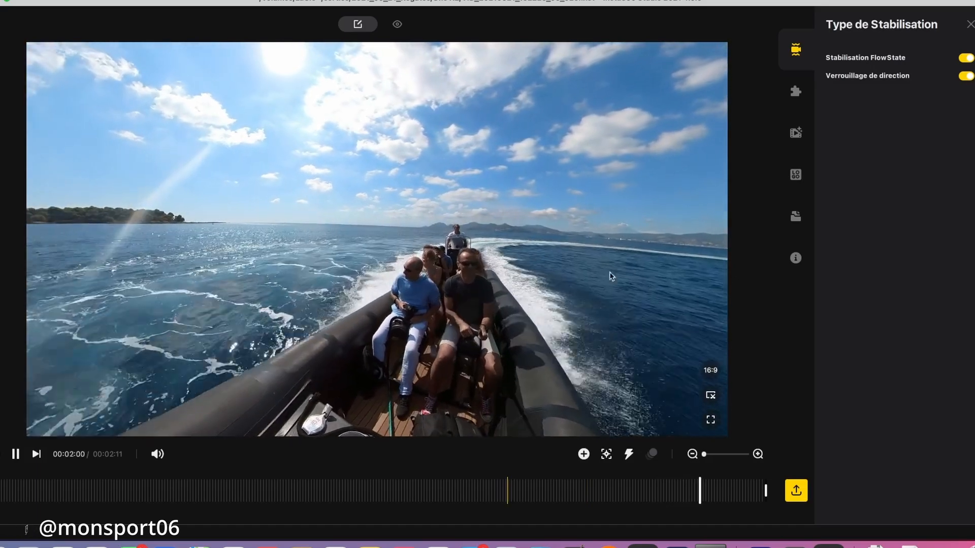
{"action": "left_click", "coordinate": [967, 77]}
{"action": "left_click", "coordinate": [562, 282]}
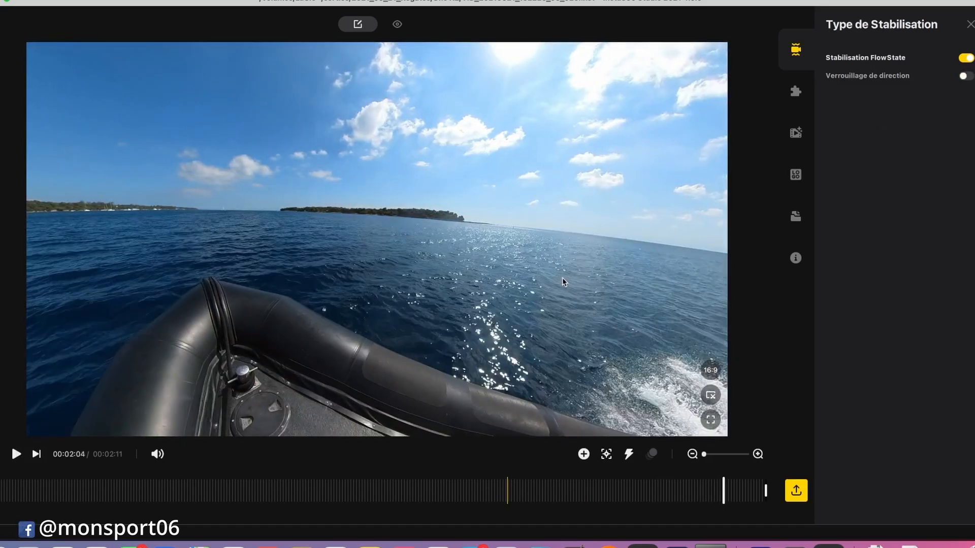
- Review the media processing, logo and project management settings and the file properties of the clip, closing the settings when finished
{"action": "left_click", "coordinate": [795, 91]}
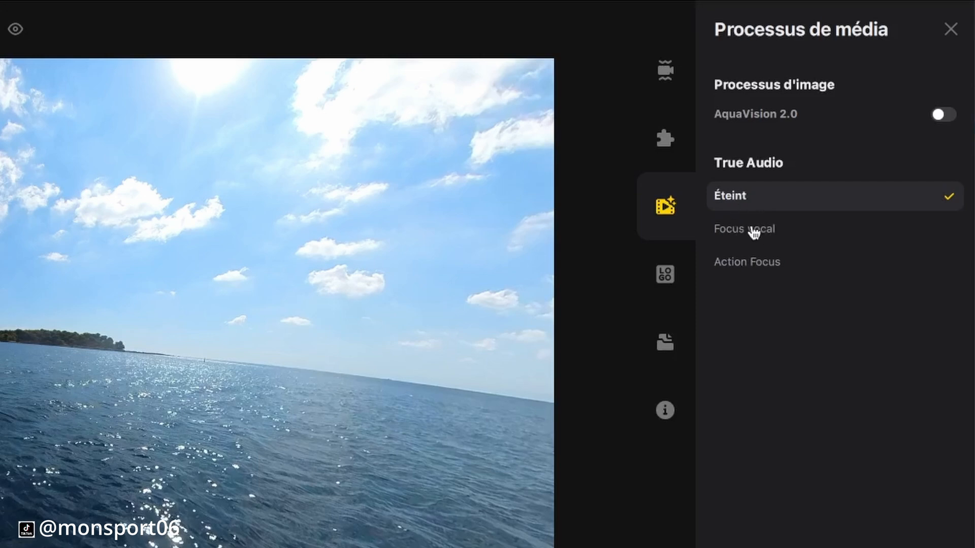
{"action": "left_click", "coordinate": [664, 276]}
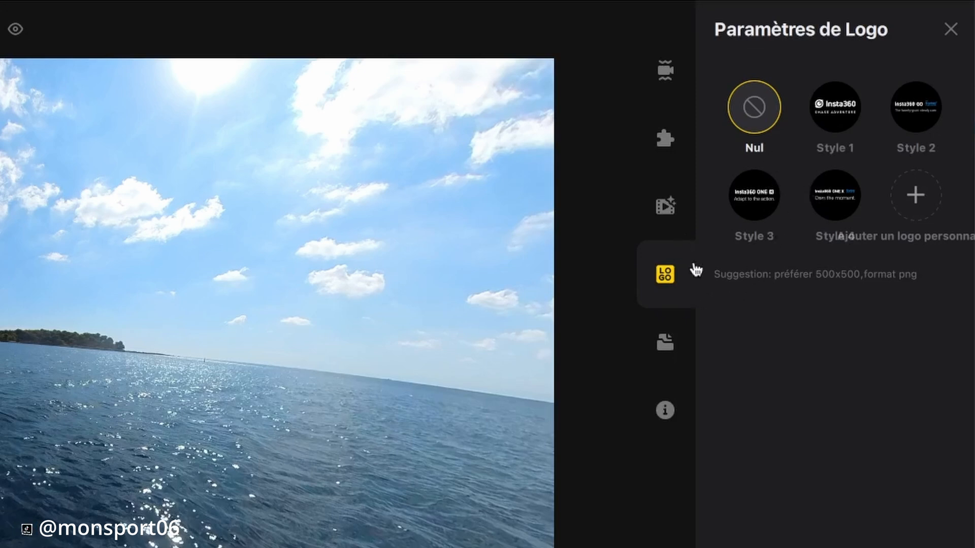
{"action": "left_click", "coordinate": [665, 346]}
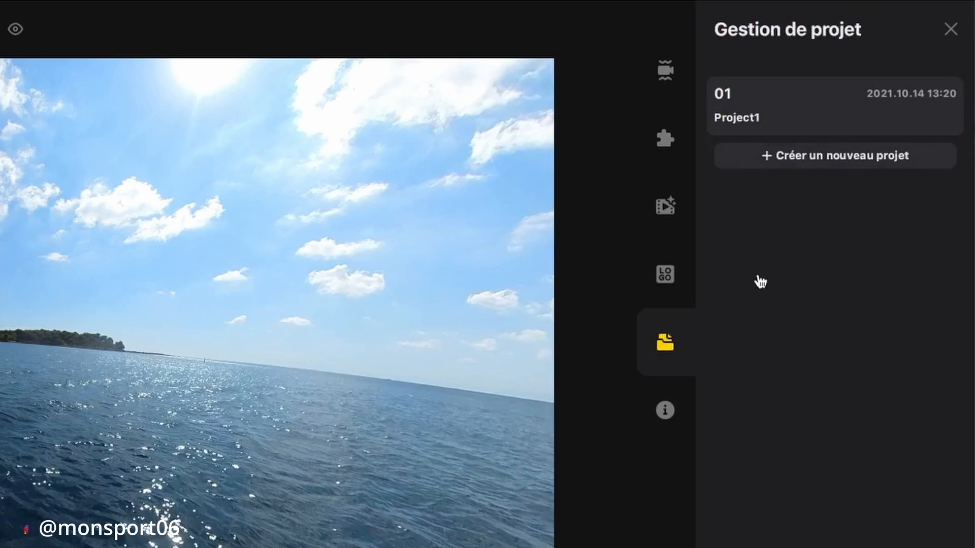
{"action": "left_click", "coordinate": [665, 412]}
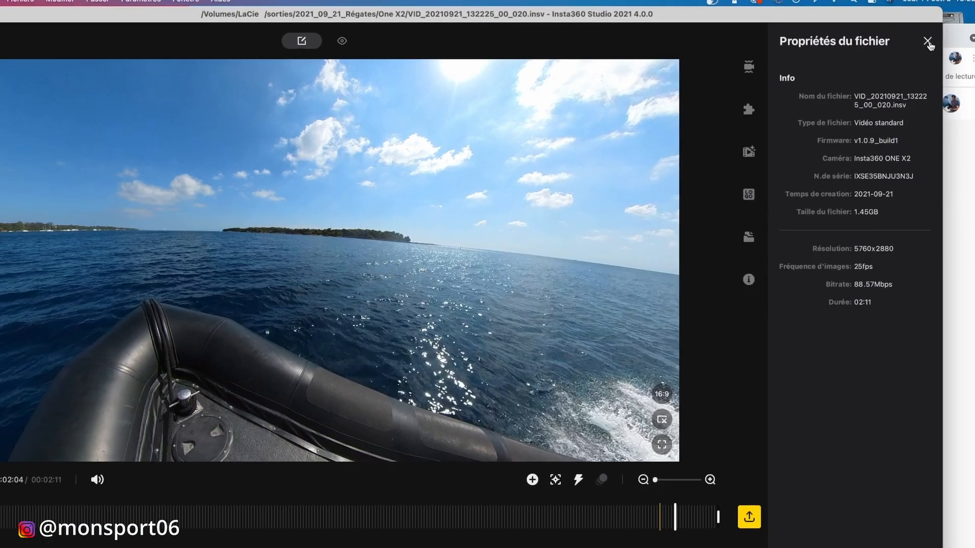
{"action": "left_click", "coordinate": [943, 33]}
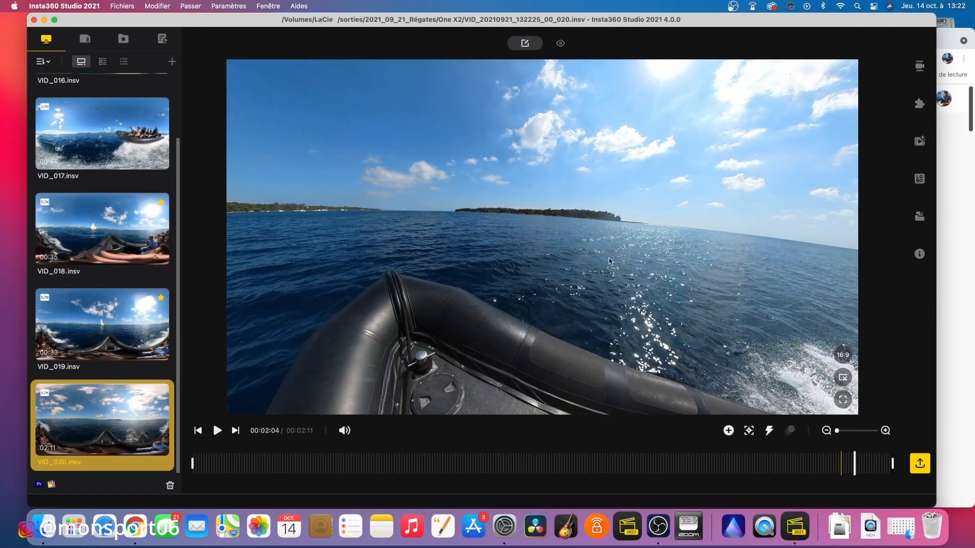
- Move the playhead to an earlier frame, try the 9:16 aspect ratio on the clip, and switch back to 16:9
{"action": "left_click", "coordinate": [695, 459]}
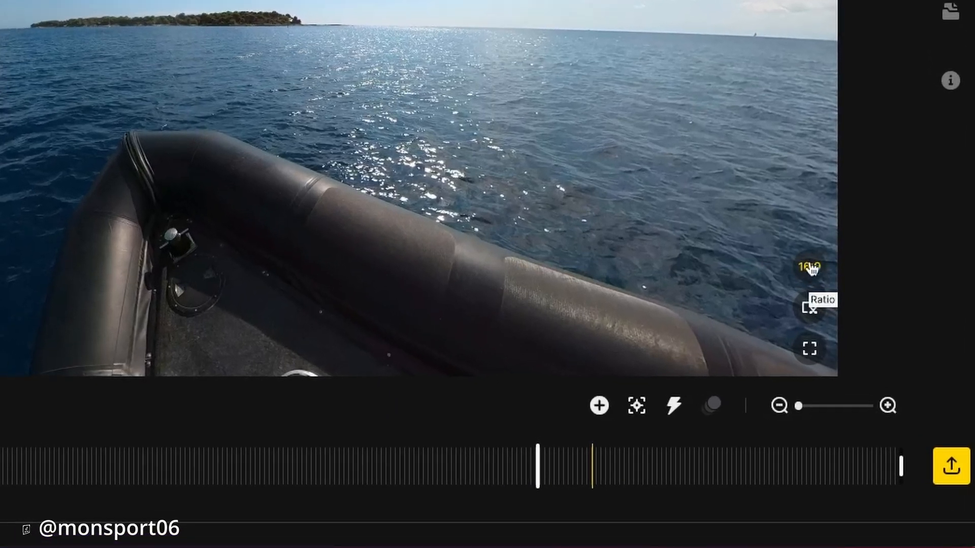
{"action": "left_click", "coordinate": [812, 269]}
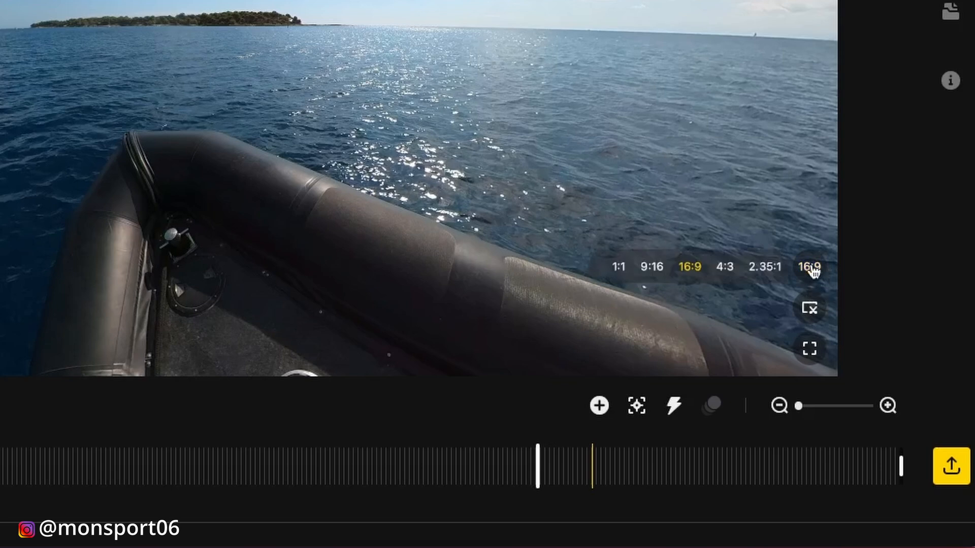
{"action": "left_click", "coordinate": [661, 267]}
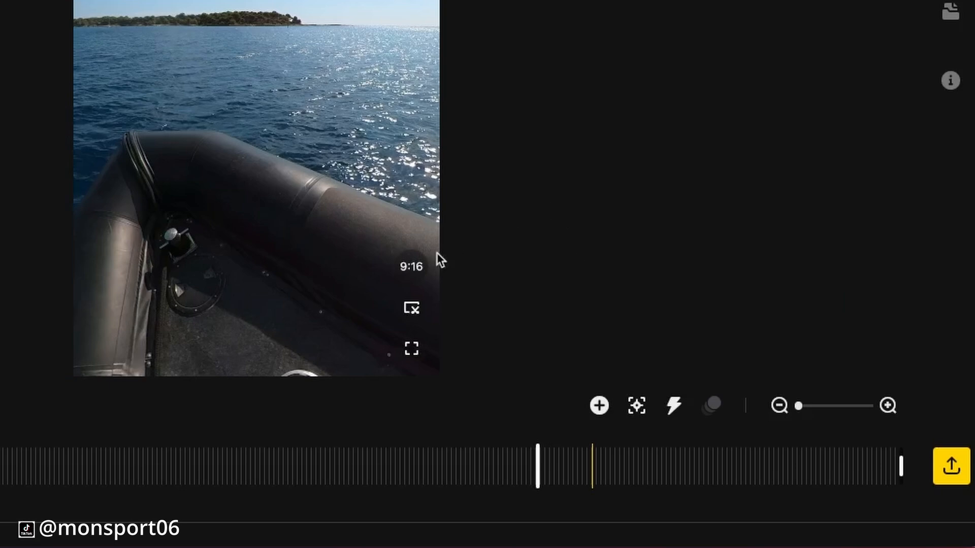
{"action": "left_click", "coordinate": [414, 269]}
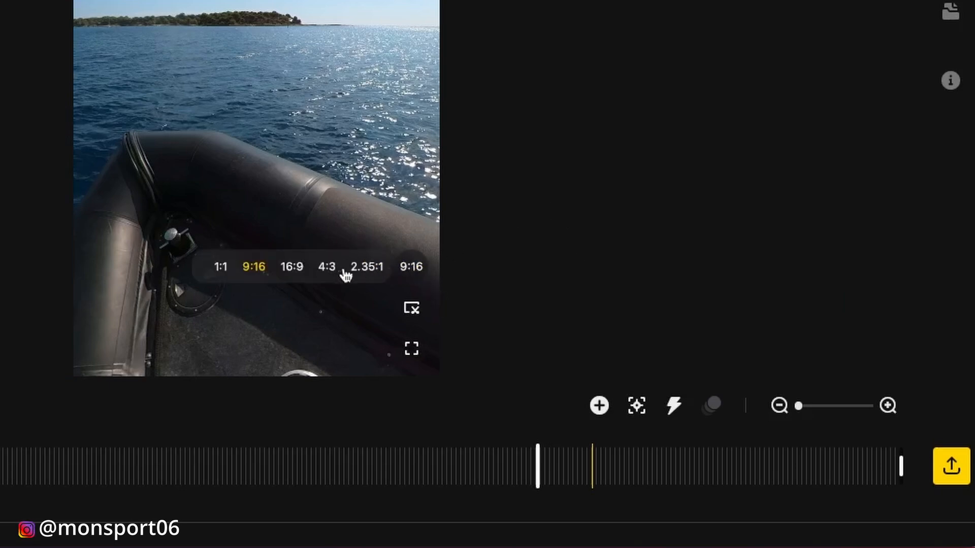
{"action": "left_click", "coordinate": [299, 268]}
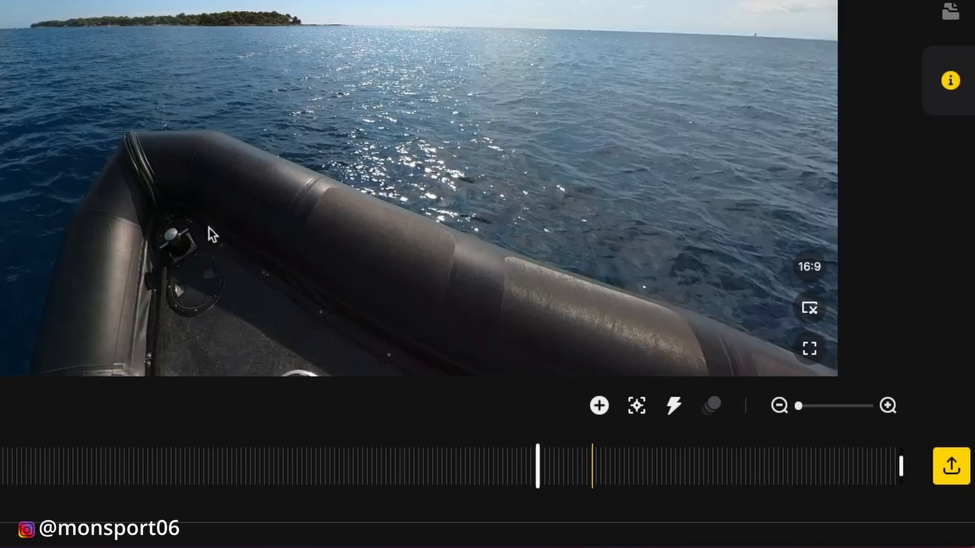
- Open the screen-capture save dialog for the frame at 00:01:34, and cancel it without saving
{"action": "left_click", "coordinate": [812, 312]}
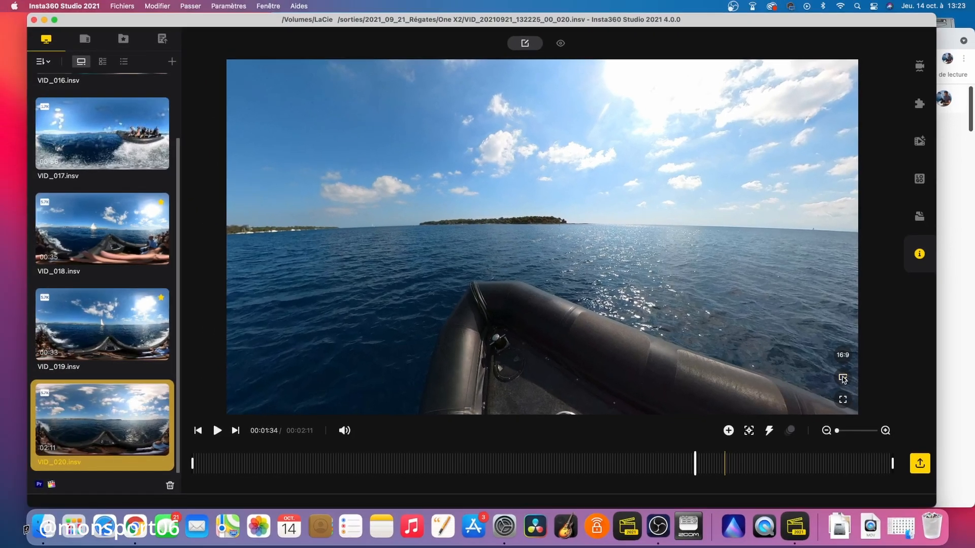
{"action": "left_click", "coordinate": [843, 378]}
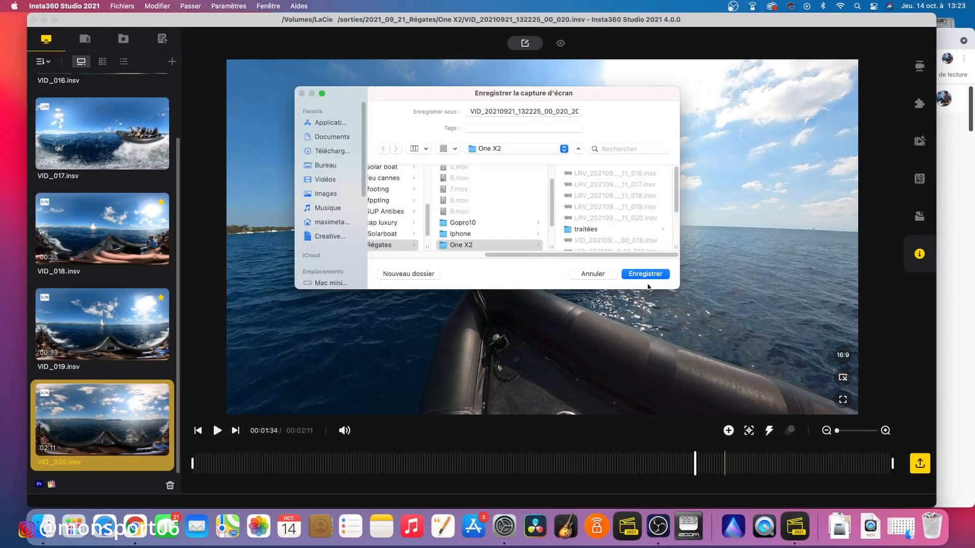
{"action": "left_click", "coordinate": [591, 274]}
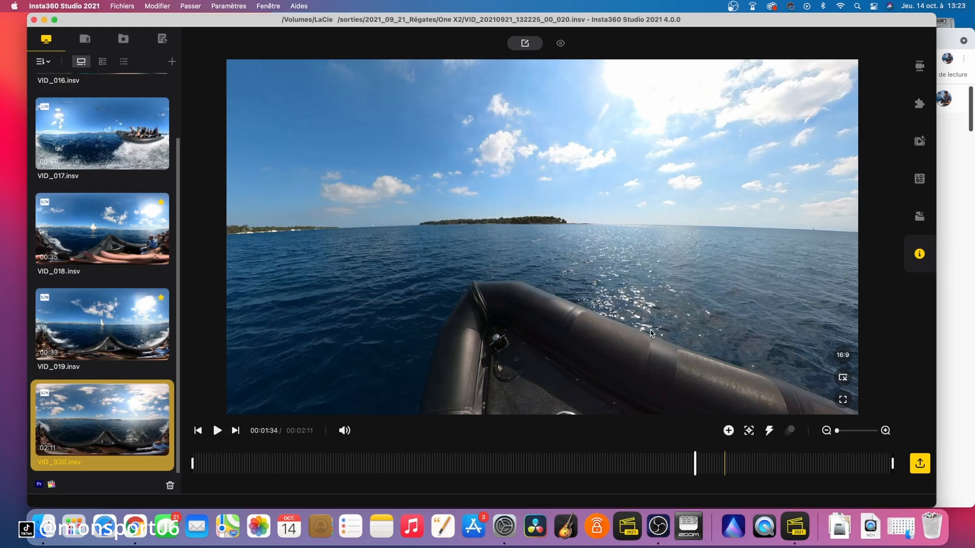
- Move the playhead to 00:01:35, reframe the view on the boat's passengers, and view it in full screen before returning to the normal view
{"action": "key", "text": "space"}
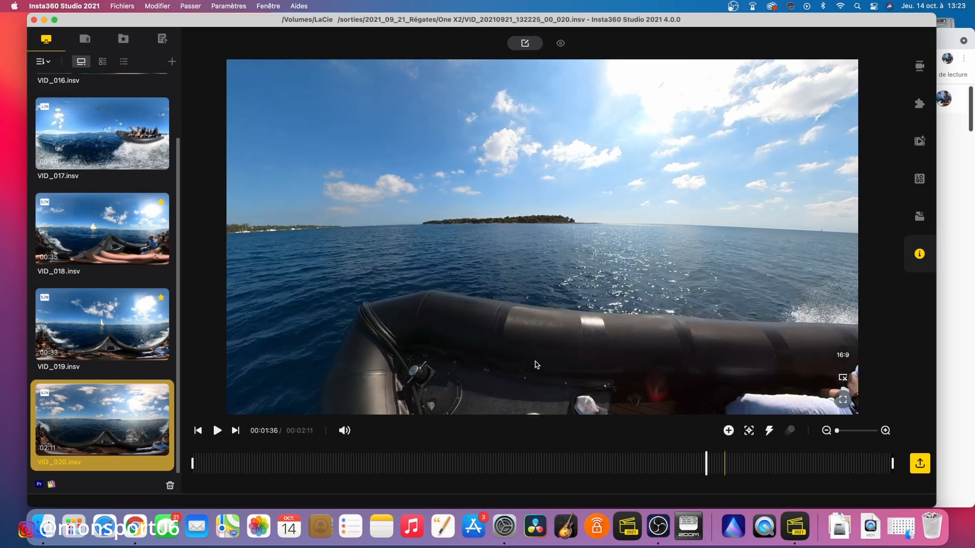
{"action": "key", "text": "Left"}
{"action": "key", "text": "Left"}
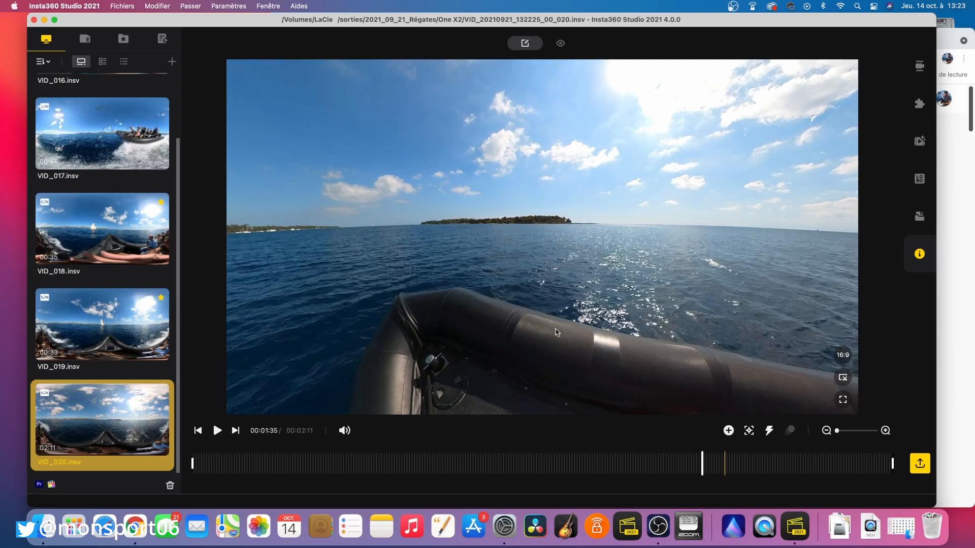
{"action": "left_click", "coordinate": [843, 379]}
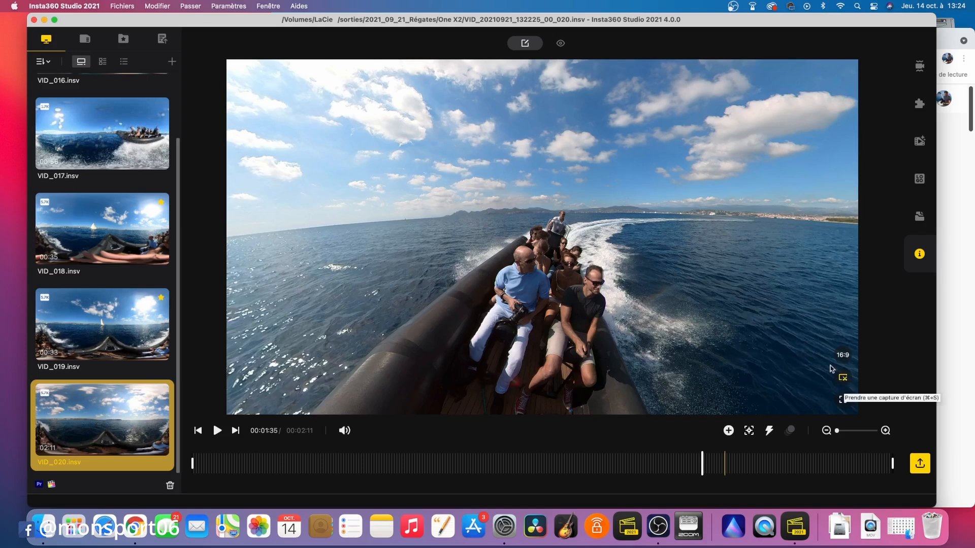
{"action": "left_click", "coordinate": [843, 400]}
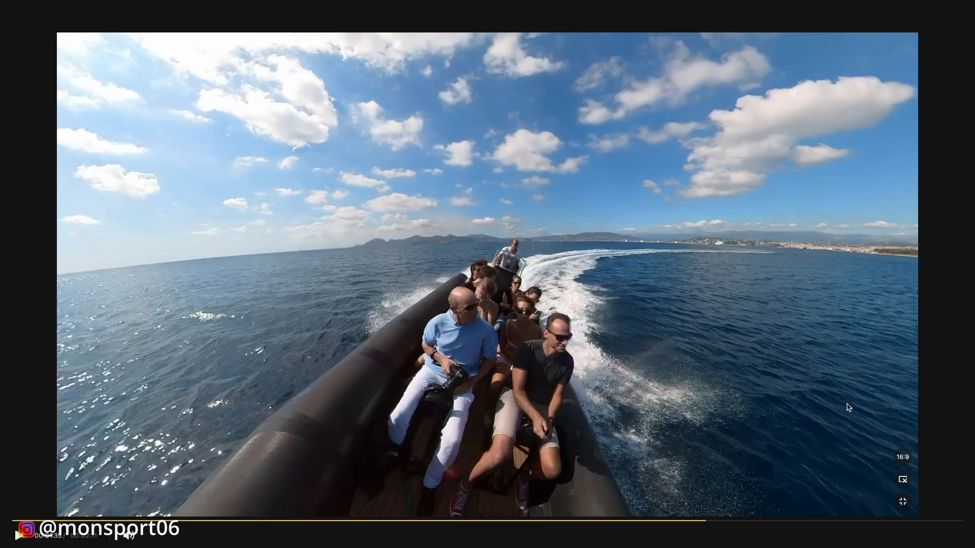
{"action": "left_click", "coordinate": [902, 502]}
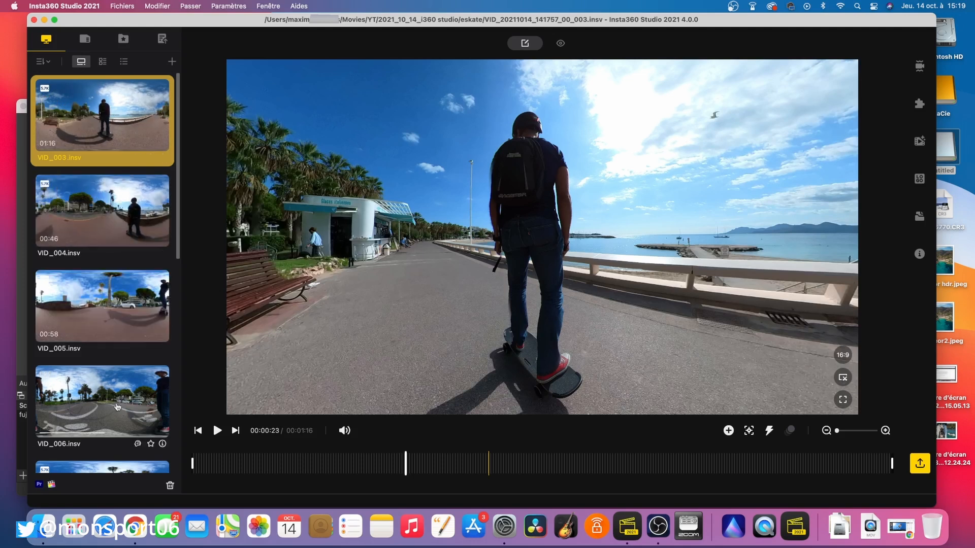
- Switch to Finder to look over the source files in the eskate folder, and return to Insta360 Studio
{"action": "left_click", "coordinate": [43, 528]}
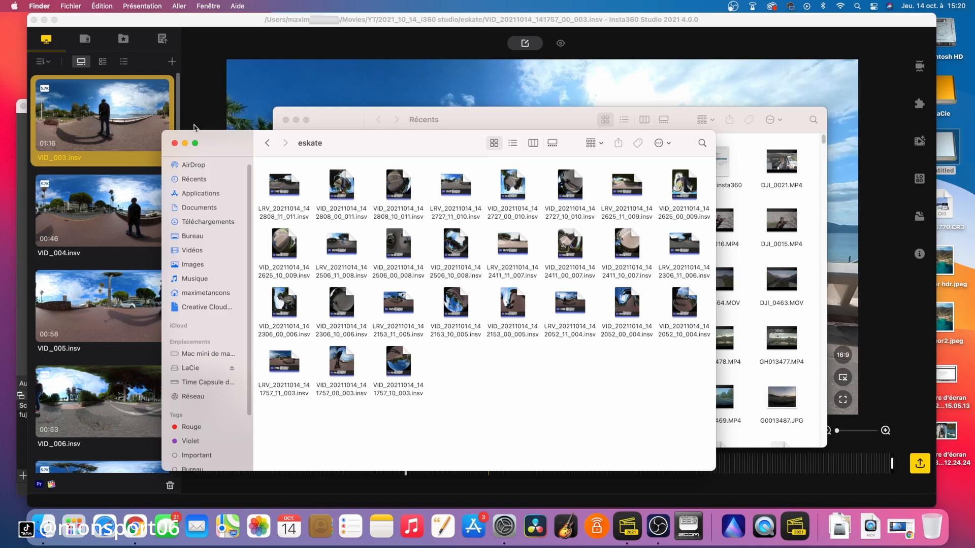
{"action": "left_click", "coordinate": [198, 101]}
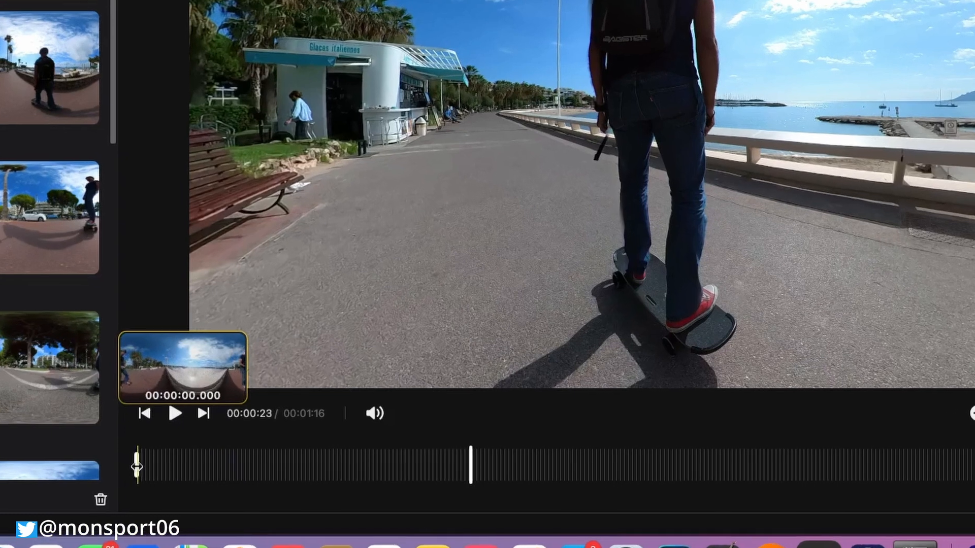
- Trim the beginning of VID_003 and cut its end at the playhead near the marina, leaving a 58-second clip
{"action": "left_click_drag", "start_coordinate": [137, 466], "coordinate": [284, 487]}
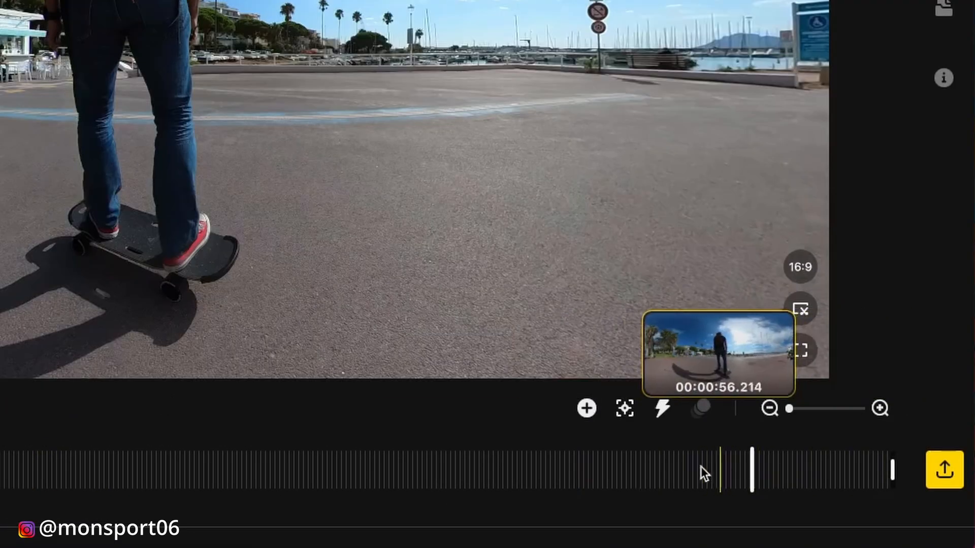
{"action": "left_click", "coordinate": [743, 470]}
{"action": "left_click", "coordinate": [752, 470]}
{"action": "left_click", "coordinate": [756, 470]}
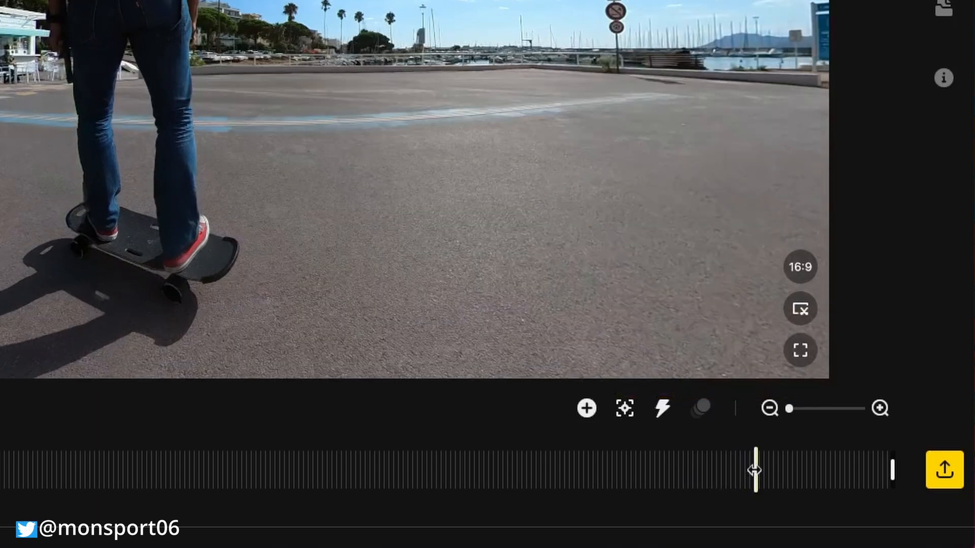
{"action": "left_click_drag", "start_coordinate": [892, 474], "coordinate": [753, 470]}
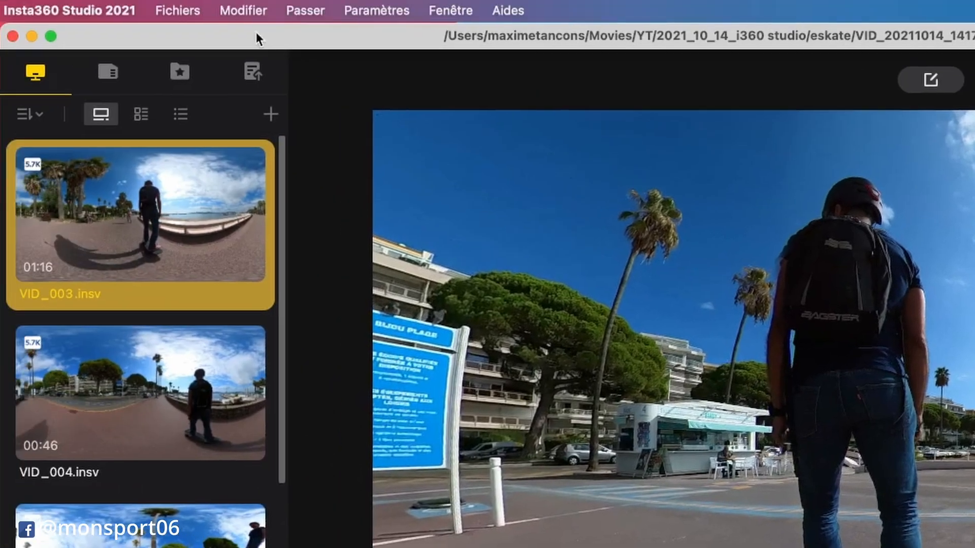
{"action": "left_click", "coordinate": [244, 9]}
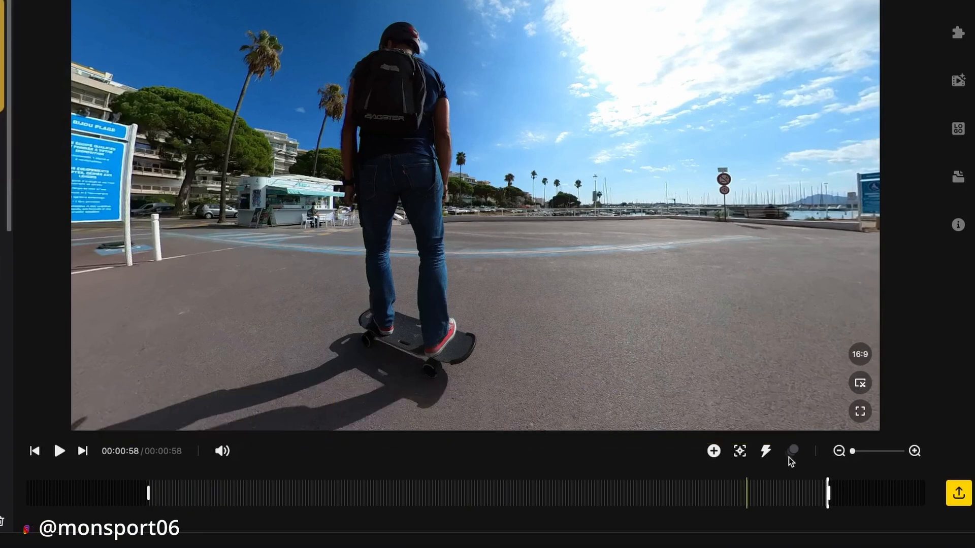
- Play the opening of the trimmed clip, adjust the player volume, and pause at about 00:00:04
{"action": "left_click", "coordinate": [167, 488]}
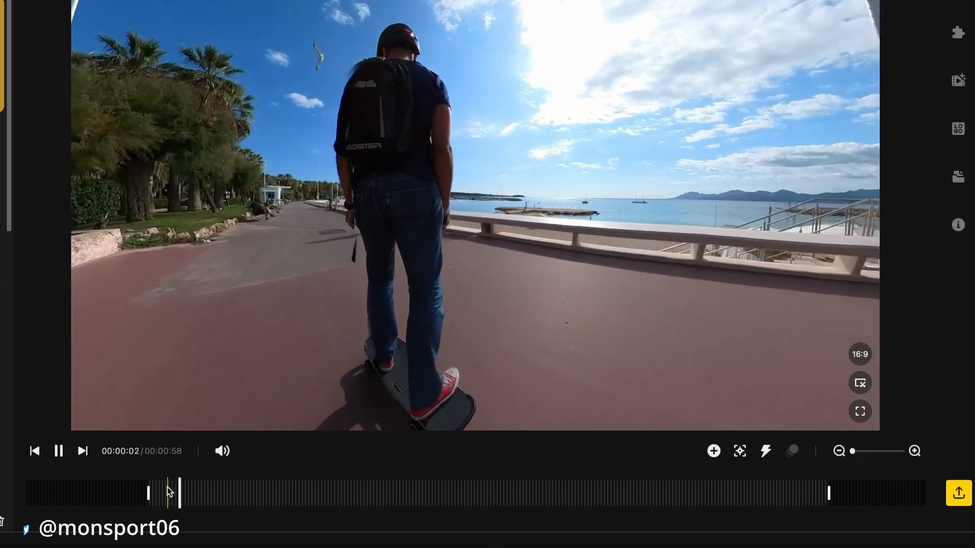
{"action": "key", "text": "space"}
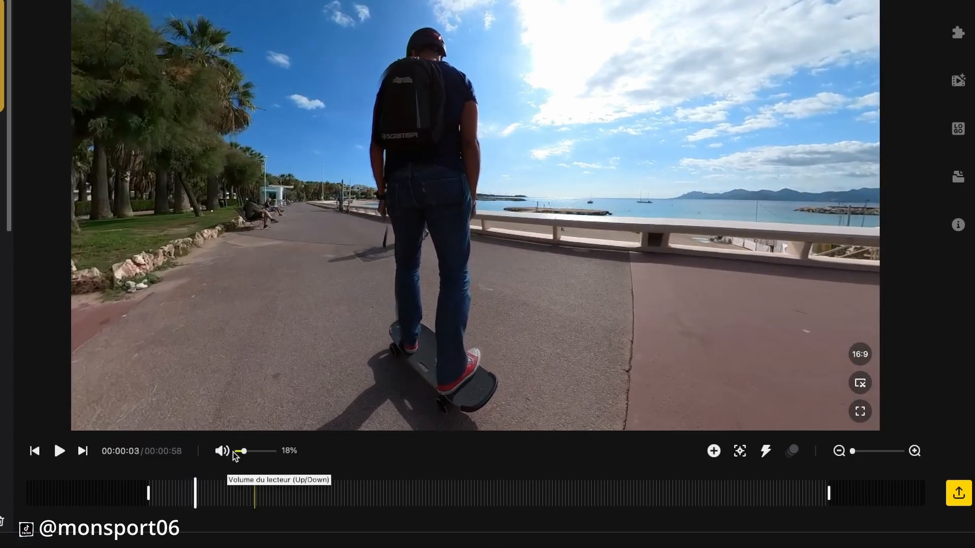
{"action": "left_click", "coordinate": [239, 453]}
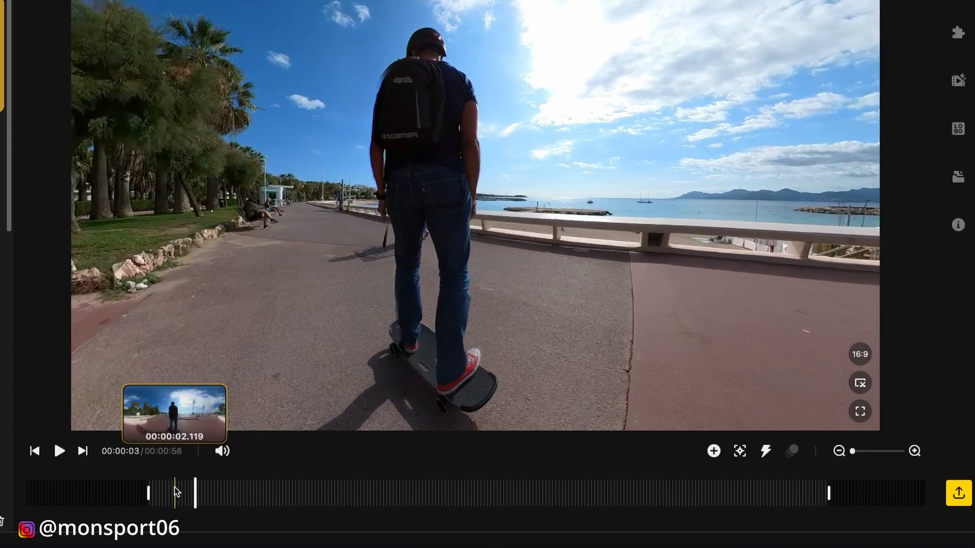
{"action": "key", "text": "space"}
{"action": "key", "text": "space"}
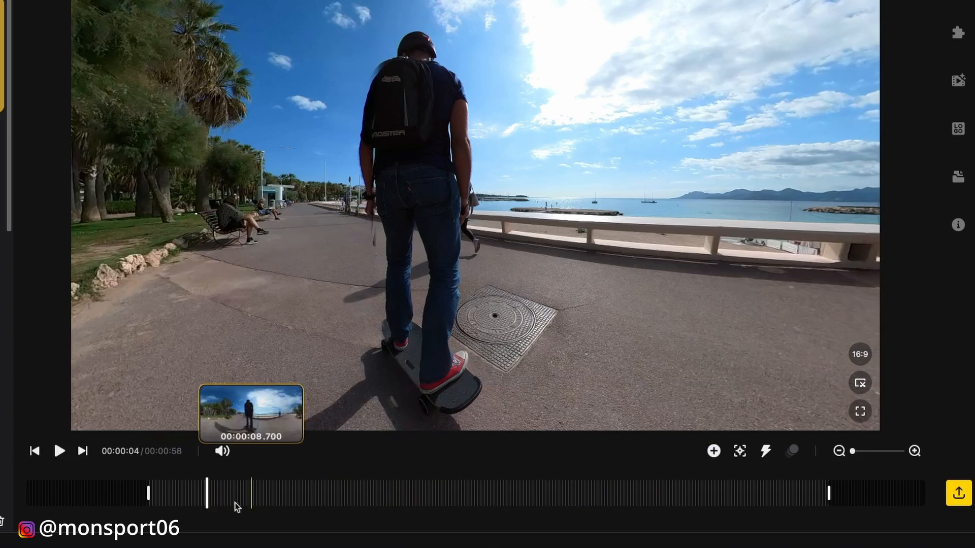
- Return the playhead to the trimmed clip's start, centre the view on the skateboarder, and add a keyframe there
{"action": "left_click", "coordinate": [151, 500]}
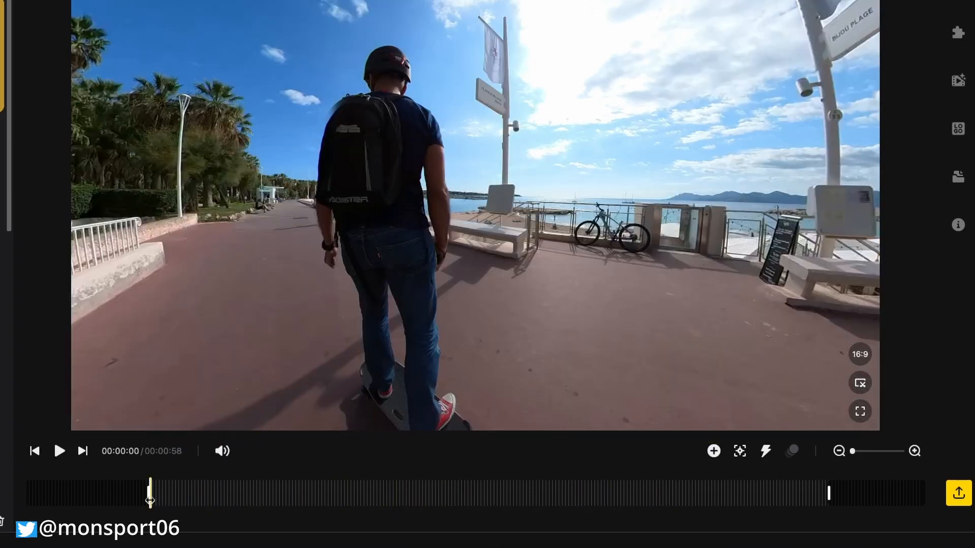
{"action": "mouse_move", "coordinate": [151, 501]}
{"action": "left_mouse_down"}
{"action": "mouse_move", "coordinate": [300, 507]}
{"action": "mouse_move", "coordinate": [148, 505]}
{"action": "left_mouse_up"}
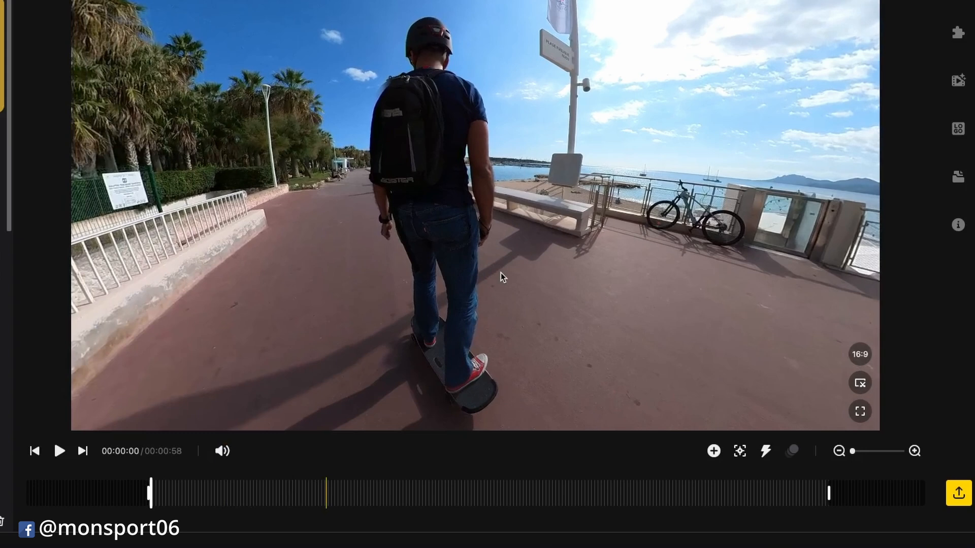
{"action": "left_click", "coordinate": [713, 451]}
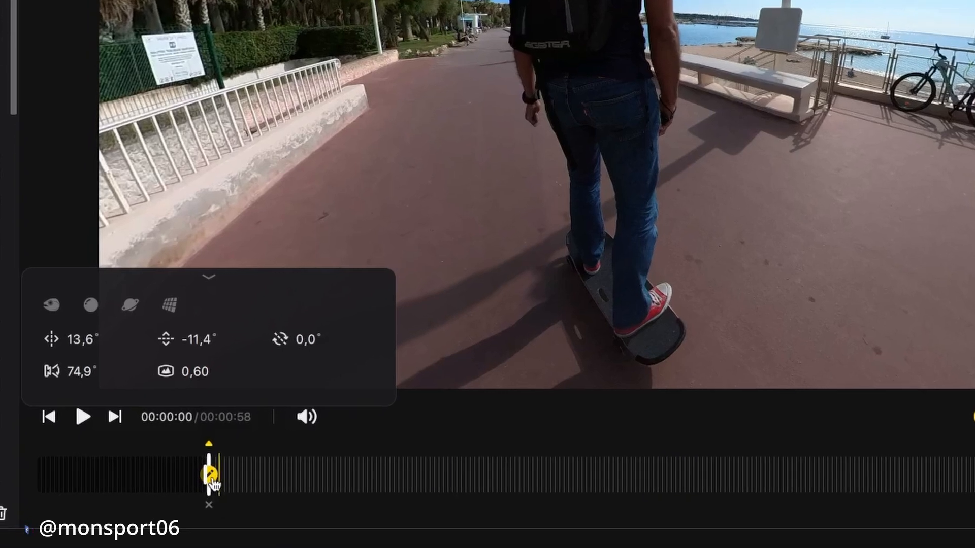
- Reframe the start keyframe to a pan of about 20,3° and a tilt of about -14,5°
{"action": "left_click_drag", "start_coordinate": [704, 80], "coordinate": [750, 82]}
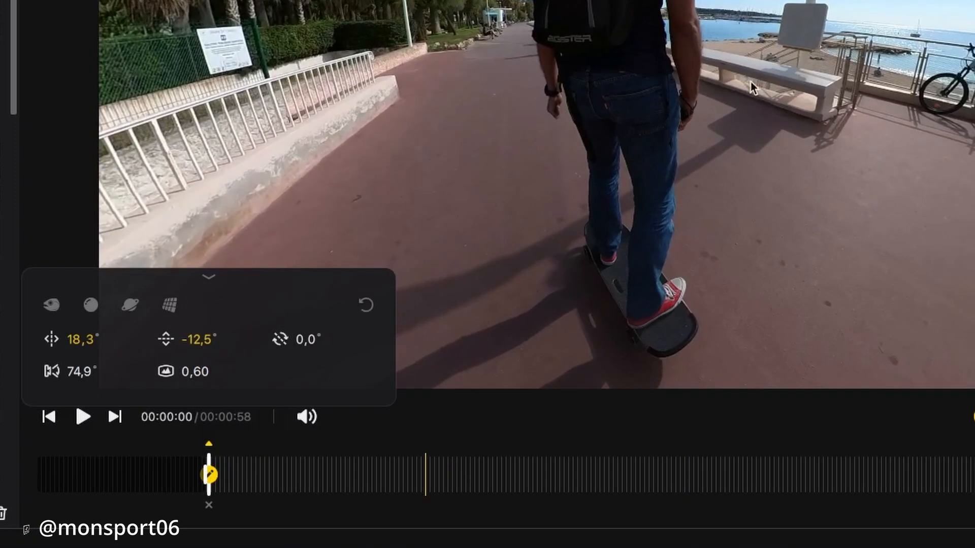
{"action": "left_click_drag", "start_coordinate": [81, 341], "coordinate": [82, 341]}
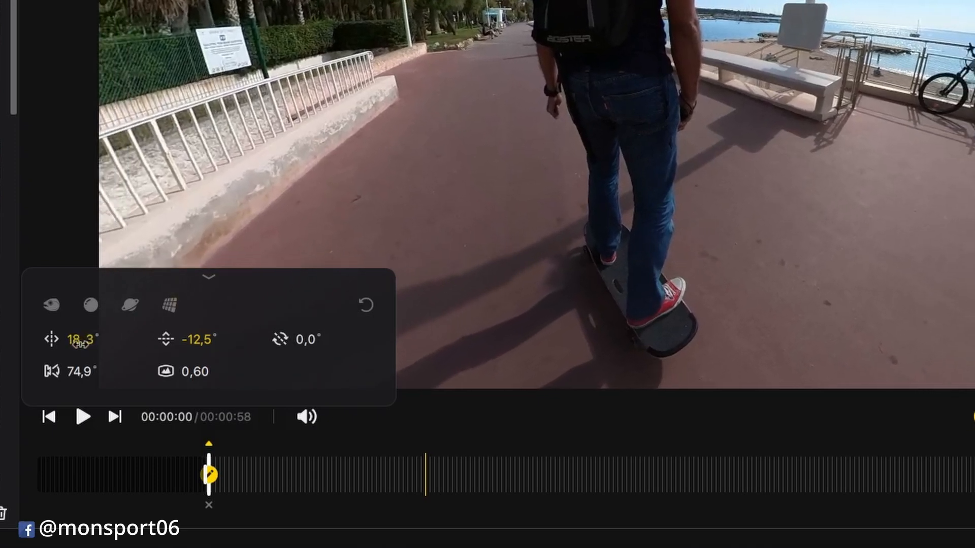
{"action": "left_click_drag", "start_coordinate": [192, 337], "coordinate": [189, 339]}
{"action": "left_click_drag", "start_coordinate": [565, 174], "coordinate": [570, 173]}
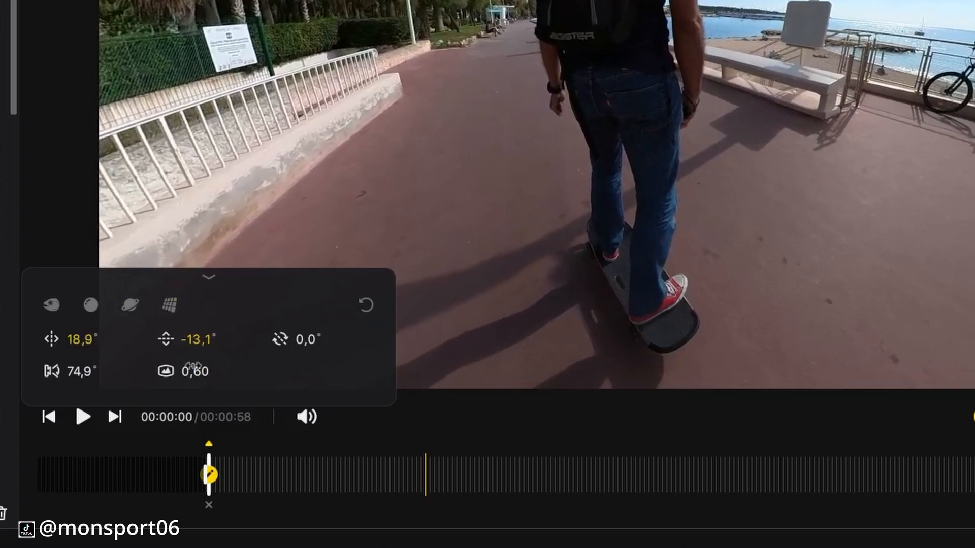
{"action": "mouse_move", "coordinate": [195, 373]}
{"action": "left_mouse_down"}
{"action": "mouse_move", "coordinate": [226, 372]}
{"action": "mouse_move", "coordinate": [193, 377]}
{"action": "left_mouse_up"}
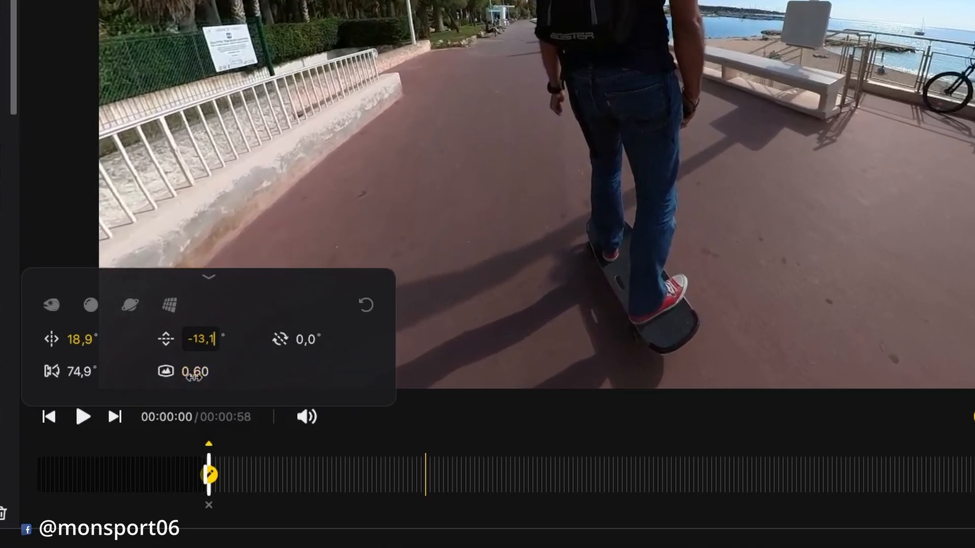
{"action": "left_click_drag", "start_coordinate": [804, 150], "coordinate": [722, 227]}
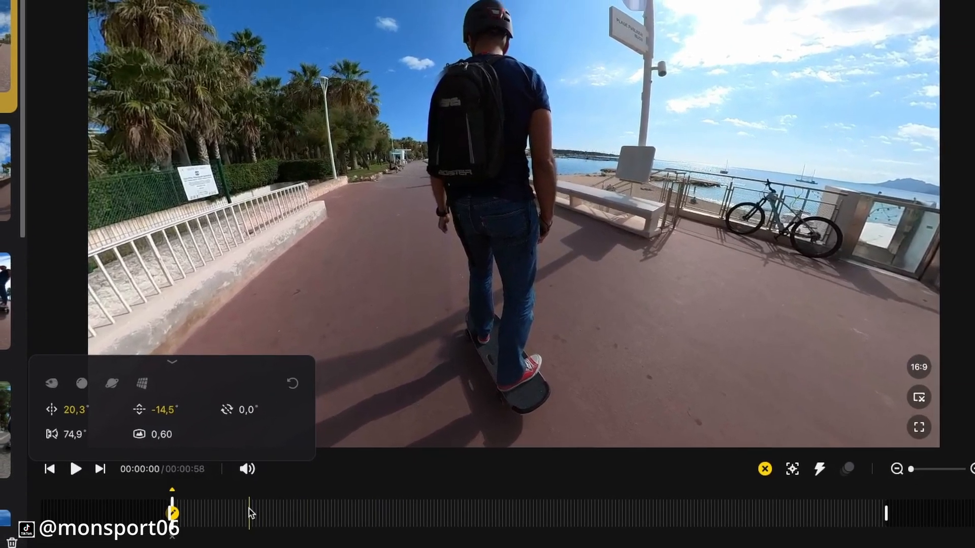
- Play the clip to about 00:00:09, return to just past the first keyframe, and add a second one with pan 10,7° and tilt -2,7°
{"action": "key", "text": "space"}
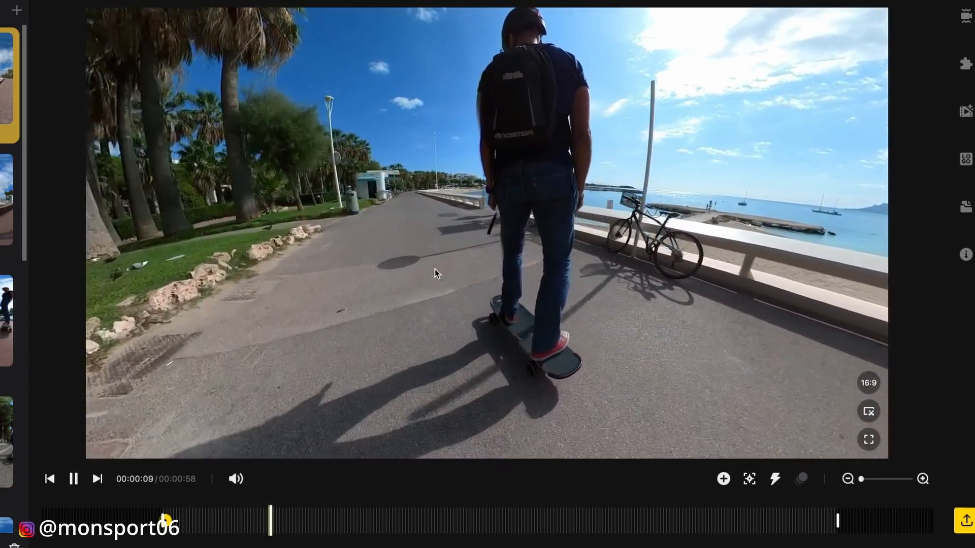
{"action": "left_click", "coordinate": [331, 391]}
{"action": "left_click", "coordinate": [177, 514]}
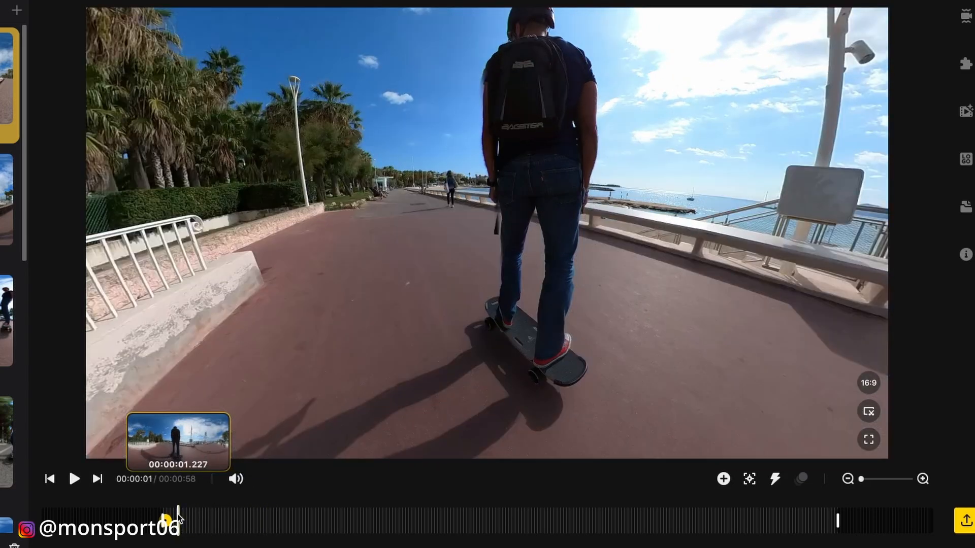
{"action": "left_click", "coordinate": [173, 514]}
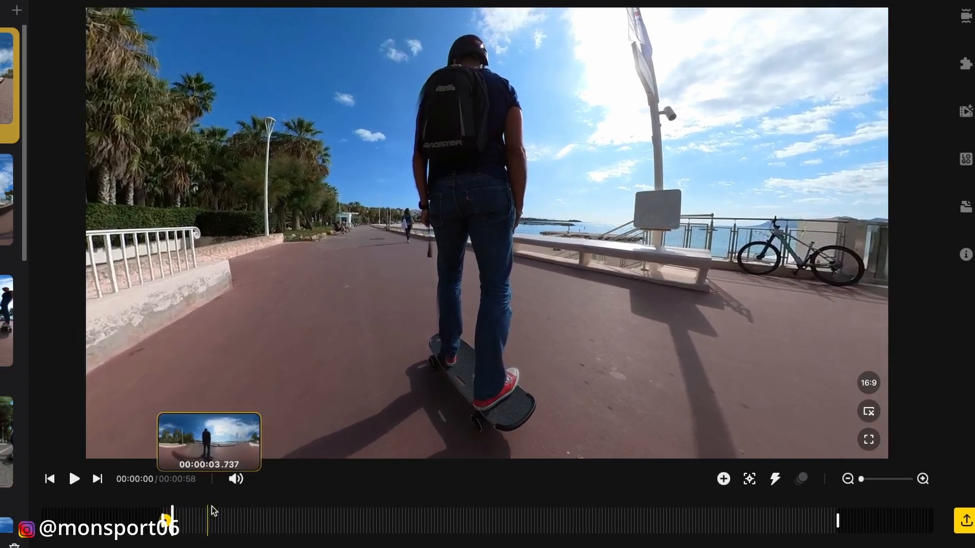
{"action": "left_click", "coordinate": [724, 479]}
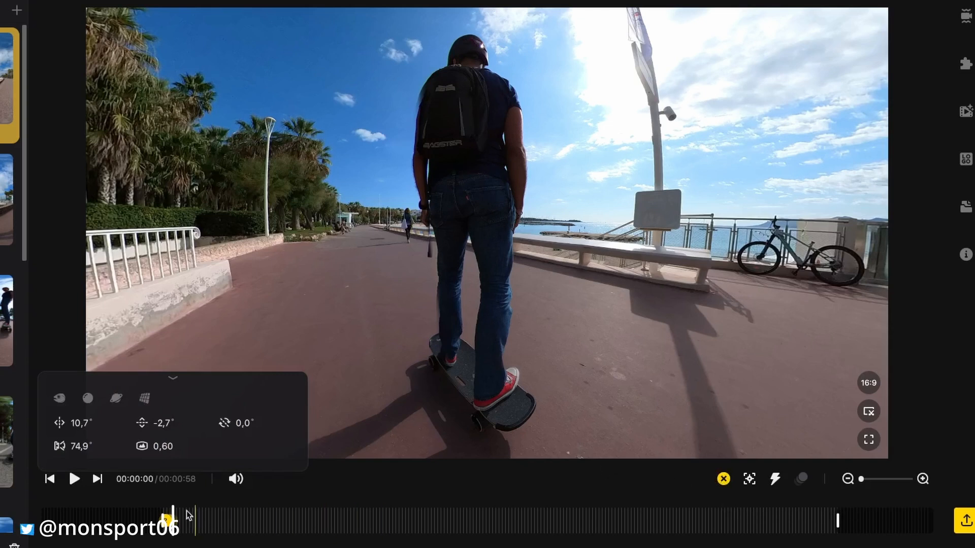
- Play through the first keyframes to 00:00:01, centre the view on the skateboarder, and add a third keyframe
{"action": "left_click", "coordinate": [213, 521]}
{"action": "key", "text": "space"}
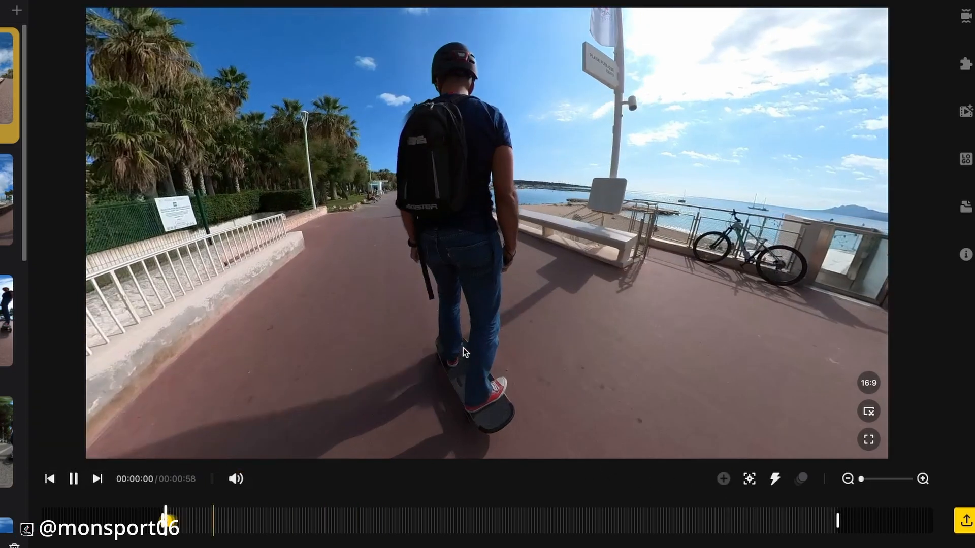
{"action": "key", "text": "space"}
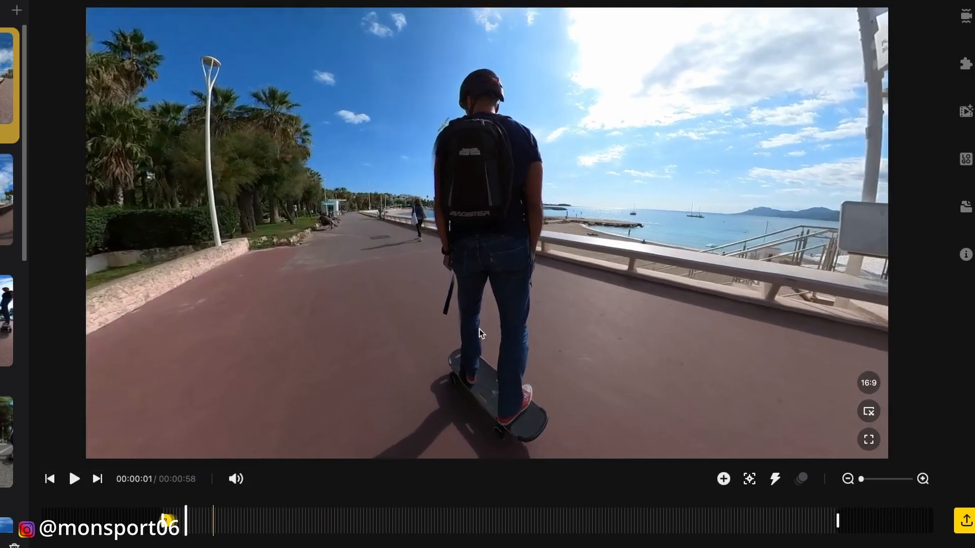
{"action": "left_click", "coordinate": [723, 479]}
- Move the playhead to 00:00:04, reframe the skateboarder to pan 5,9° and tilt -4,7°, and add a keyframe
{"action": "left_click", "coordinate": [214, 520]}
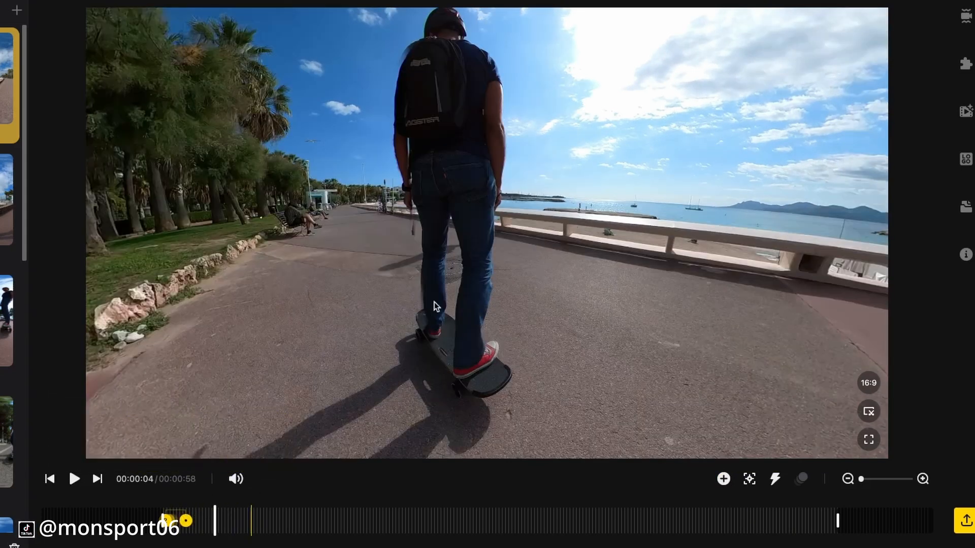
{"action": "left_click_drag", "start_coordinate": [452, 277], "coordinate": [455, 288]}
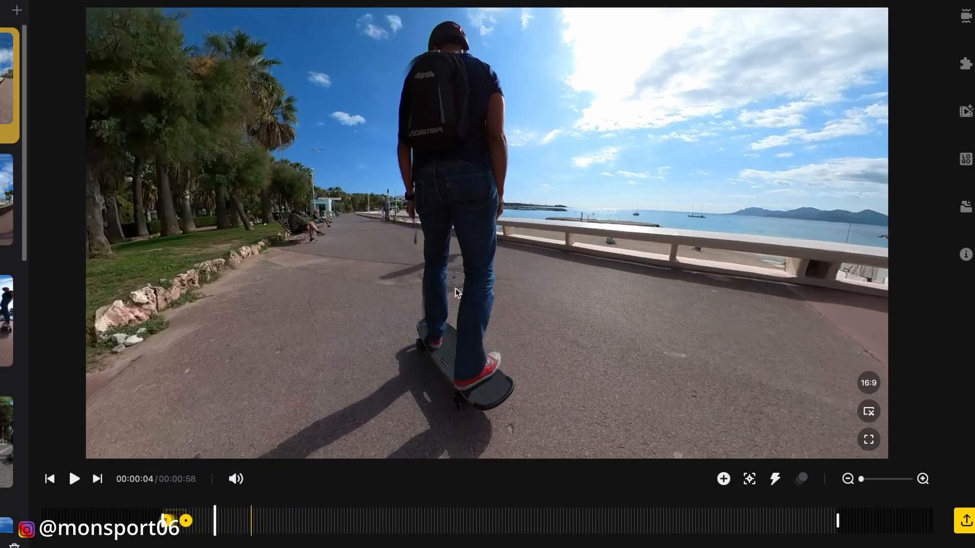
{"action": "left_click", "coordinate": [724, 479]}
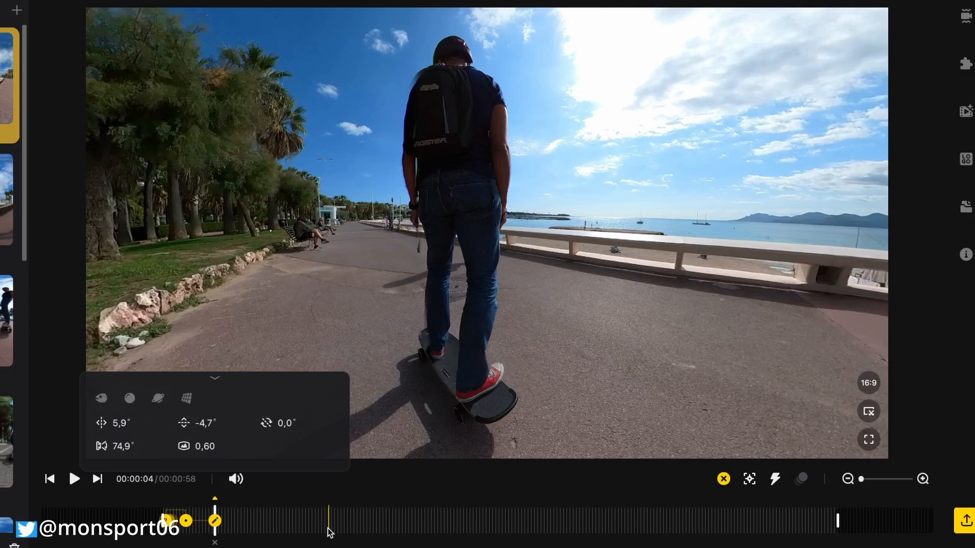
- Review the clip ahead, play it from the keyframe at 00:00:04 to 00:00:07, and add a keyframe there
{"action": "left_click", "coordinate": [268, 529]}
{"action": "left_click", "coordinate": [259, 529]}
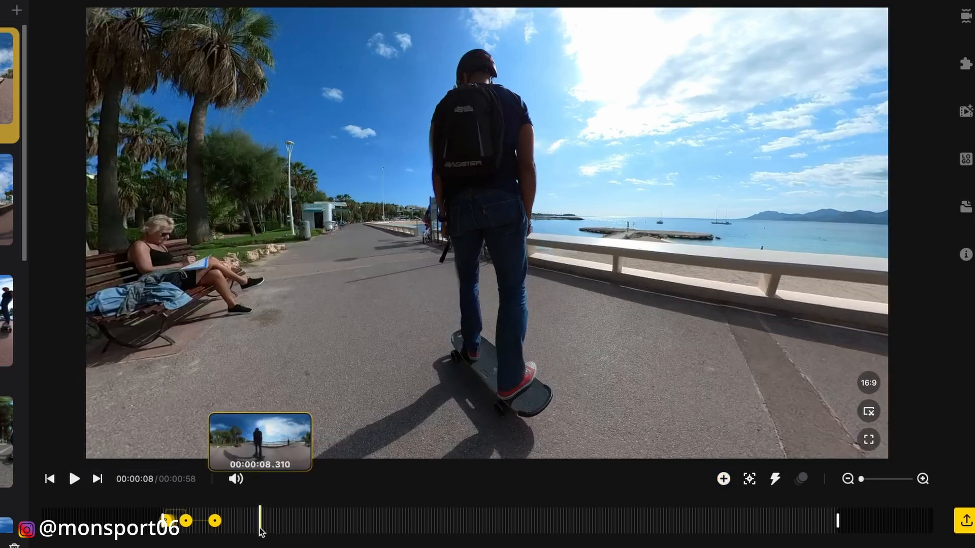
{"action": "left_click", "coordinate": [215, 522]}
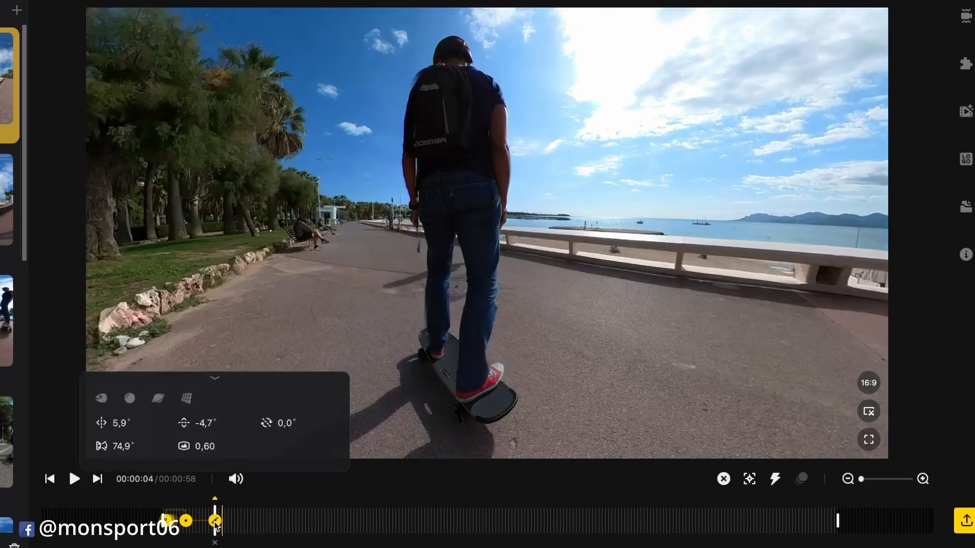
{"action": "key", "text": "space"}
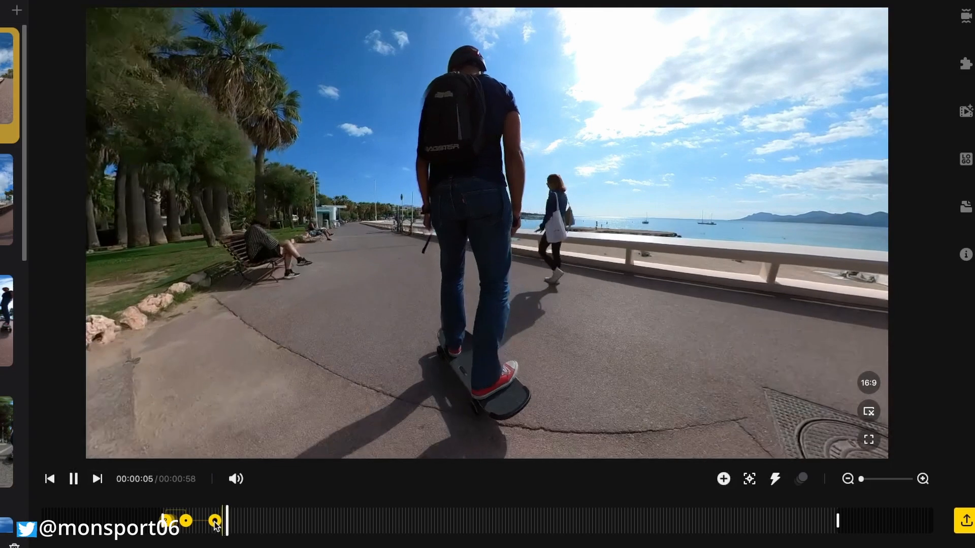
{"action": "key", "text": "space"}
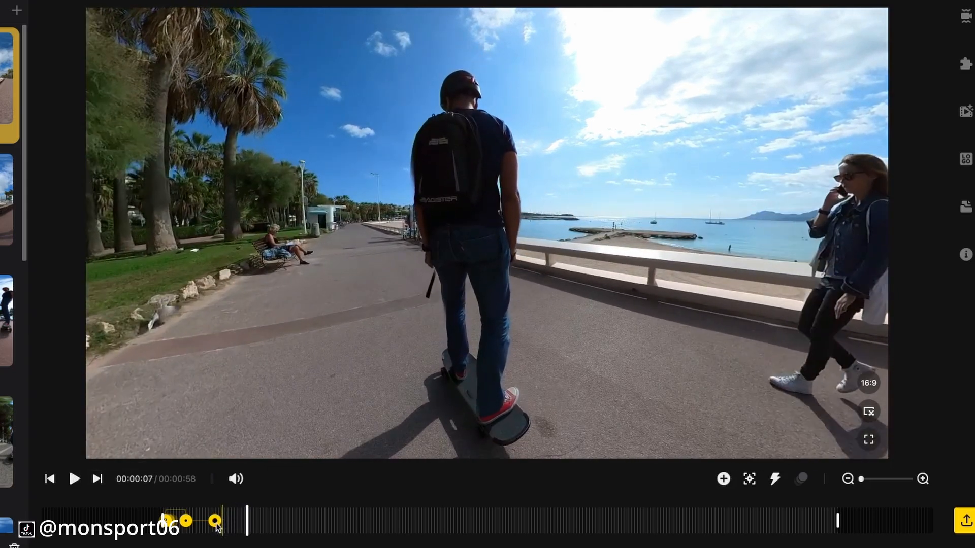
{"action": "left_click", "coordinate": [723, 480]}
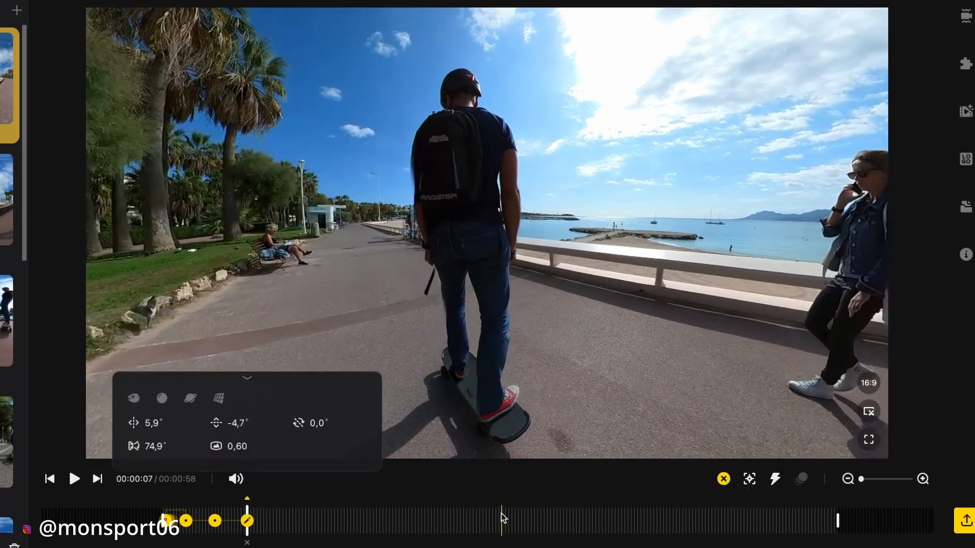
- Add a keyframe at 00:00:08 and turn the view towards the sea, to pan -56,3° and tilt 1,1°
{"action": "key", "text": "space"}
{"action": "key", "text": "space"}
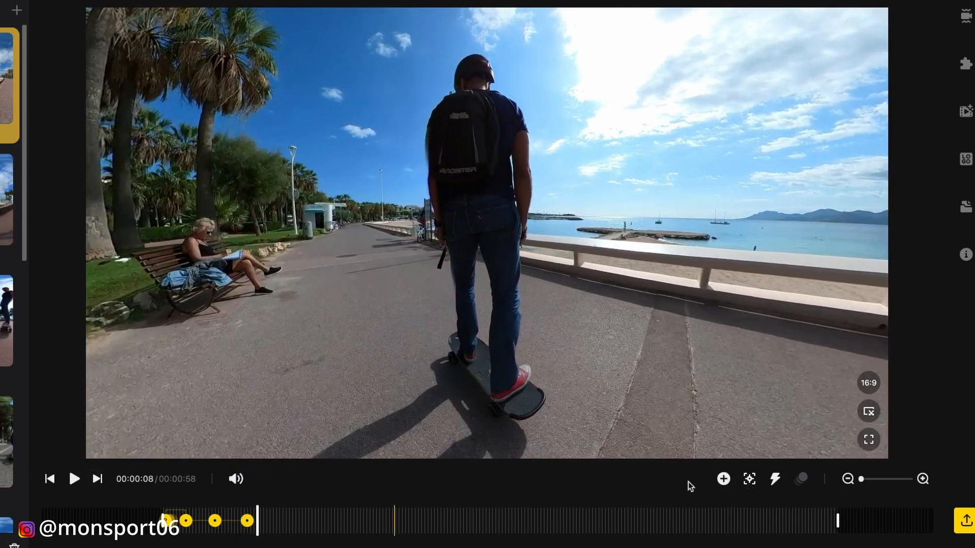
{"action": "left_click", "coordinate": [723, 480]}
{"action": "left_click_drag", "start_coordinate": [669, 337], "coordinate": [556, 321]}
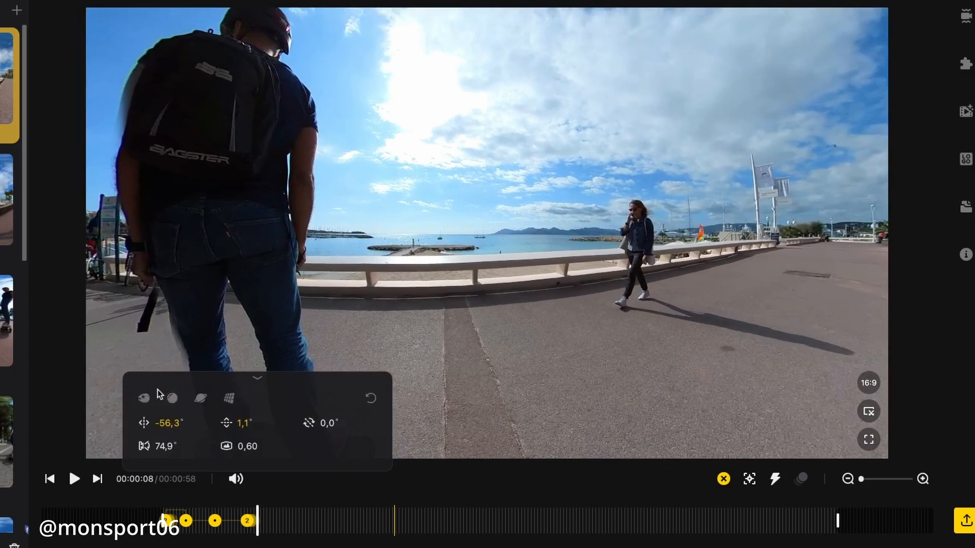
- Try the fisheye, crystal ball and Tiny Planet views on this keyframe, settle on the natural view, and fine-tune to pan -56,7° and tilt -0,2°
{"action": "left_click", "coordinate": [145, 399]}
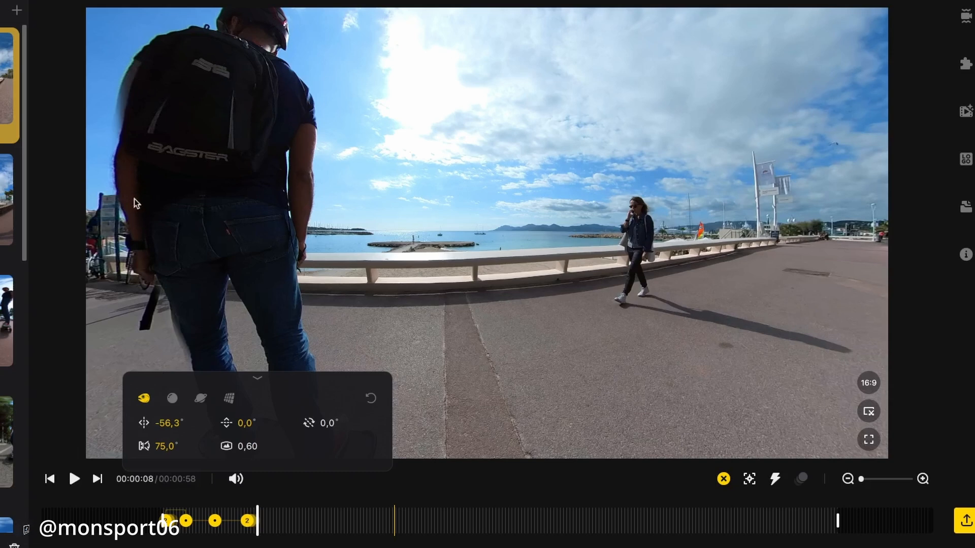
{"action": "left_click", "coordinate": [172, 399]}
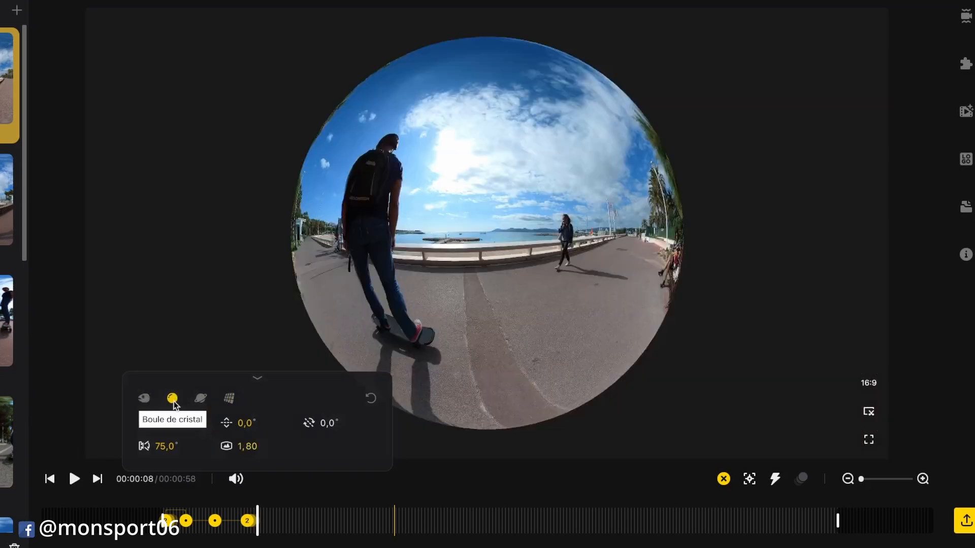
{"action": "left_click", "coordinate": [200, 399]}
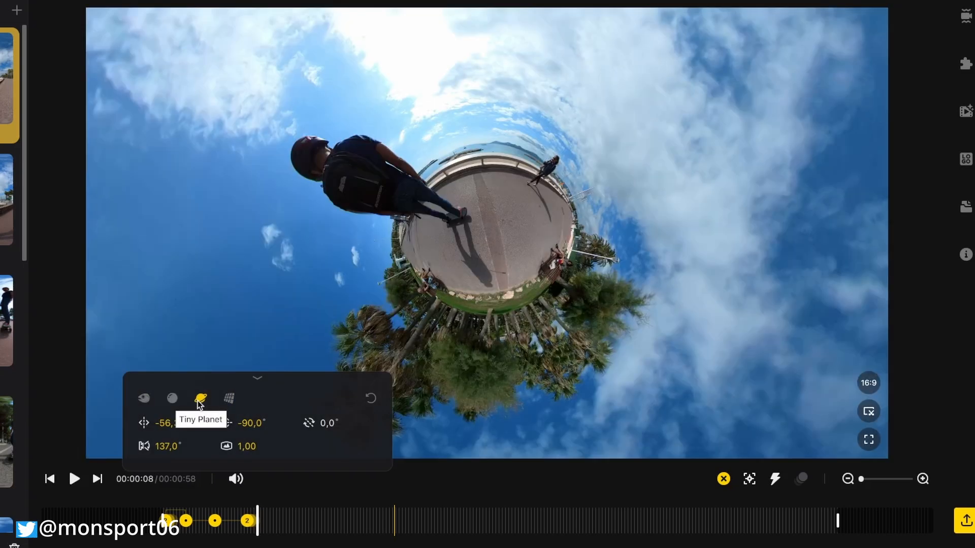
{"action": "left_click", "coordinate": [229, 399]}
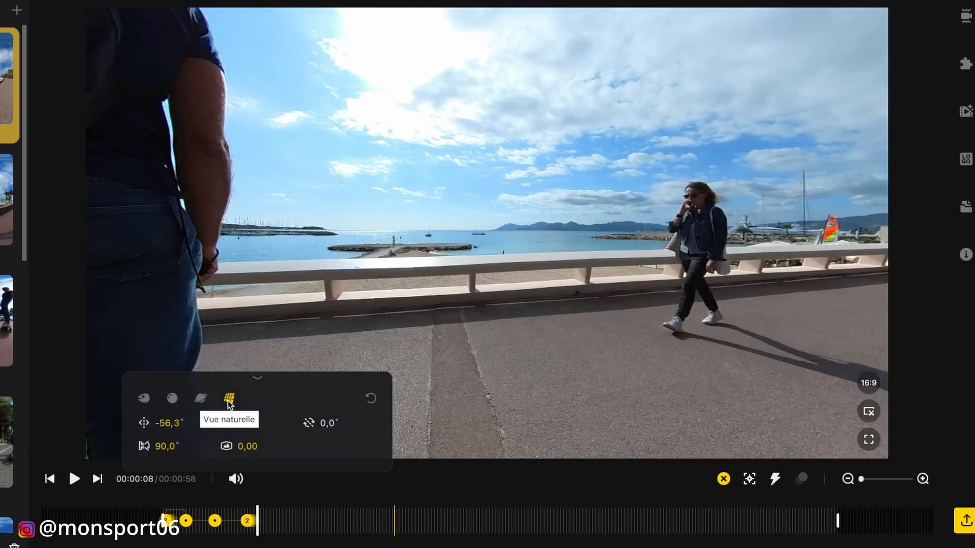
{"action": "mouse_move", "coordinate": [515, 263]}
{"action": "left_mouse_down"}
{"action": "mouse_move", "coordinate": [496, 255]}
{"action": "mouse_move", "coordinate": [515, 257]}
{"action": "left_mouse_up"}
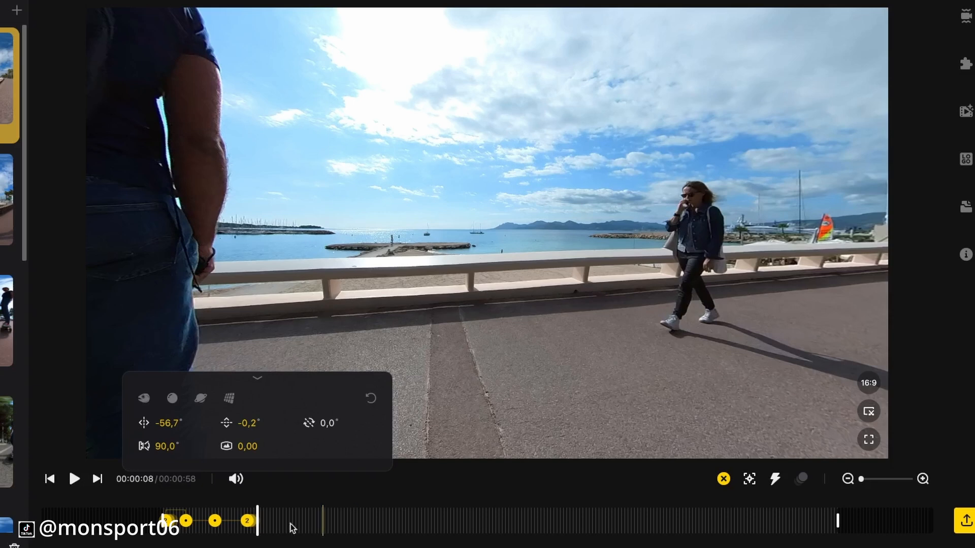
- Play from the keyframe at 00:00:04 to 00:00:12 and add a keyframe that holds the sea view
{"action": "left_click", "coordinate": [215, 522]}
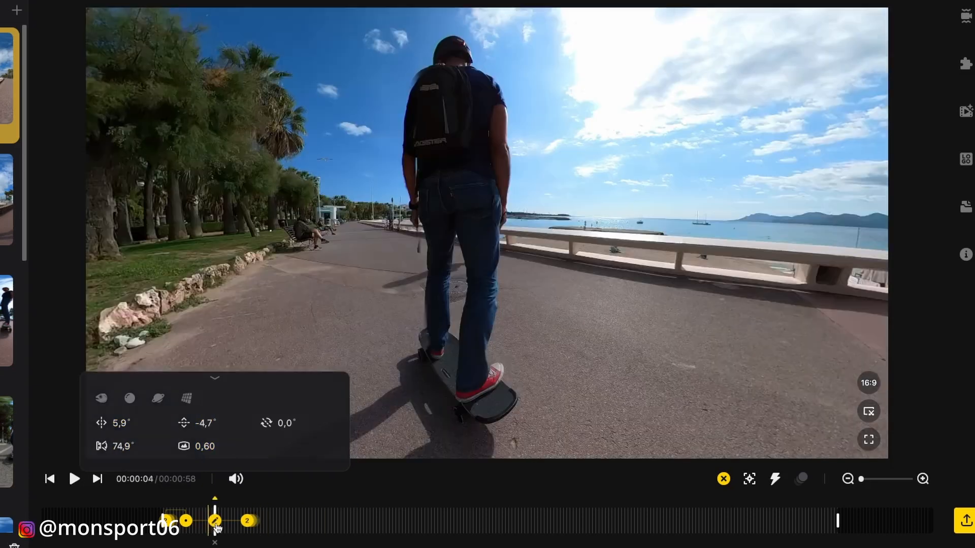
{"action": "key", "text": "space"}
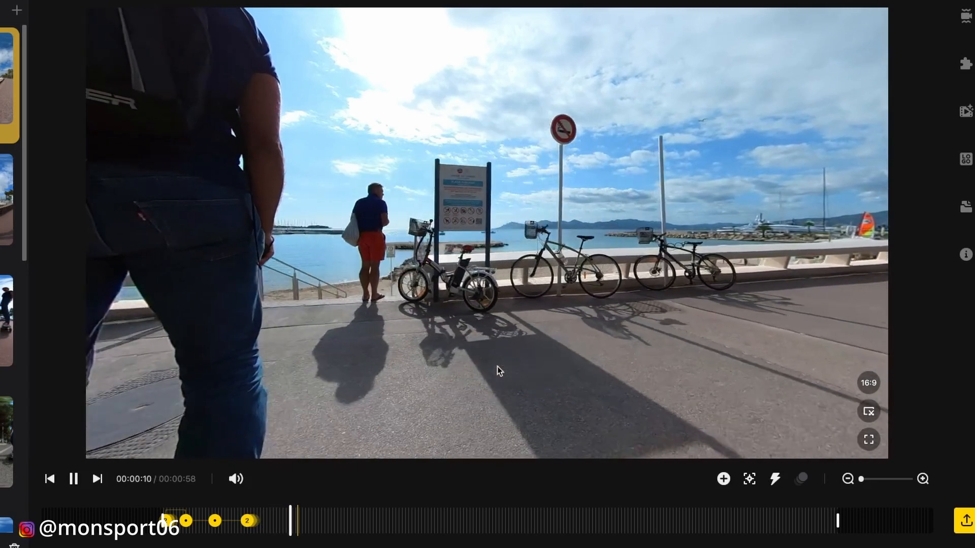
{"action": "key", "text": "space"}
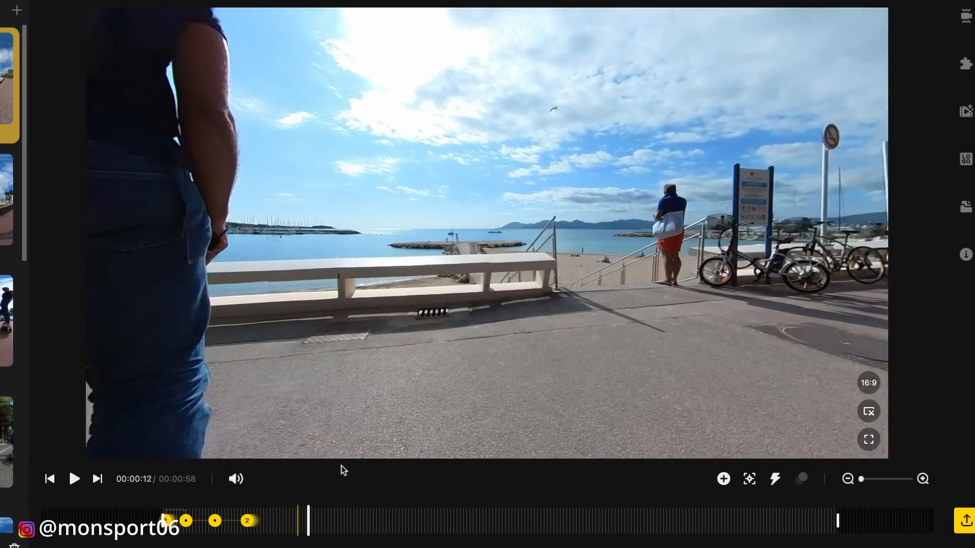
{"action": "left_click", "coordinate": [724, 479]}
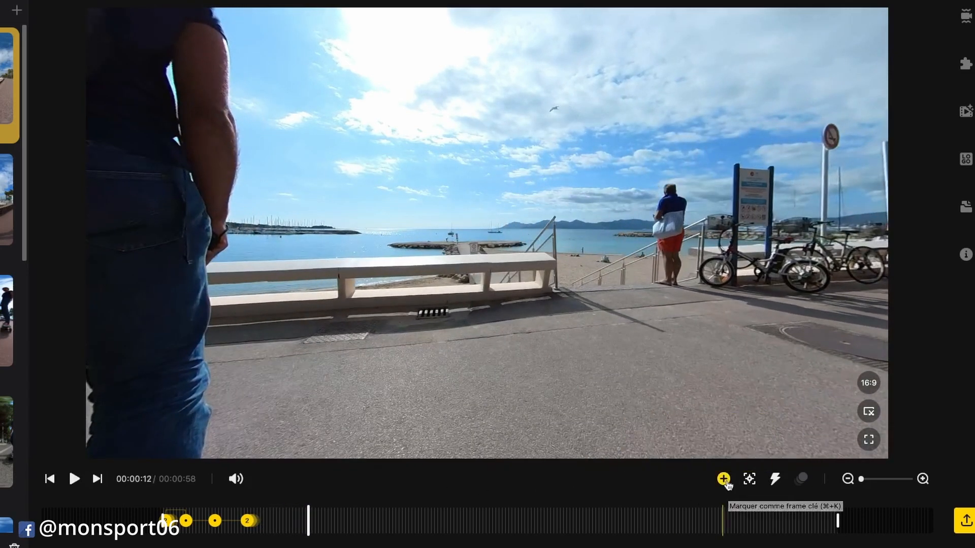
- Add a keyframe at 00:00:13 and turn the view back to the rider, to pan 17,7° and tilt 1,6°
{"action": "key", "text": "space"}
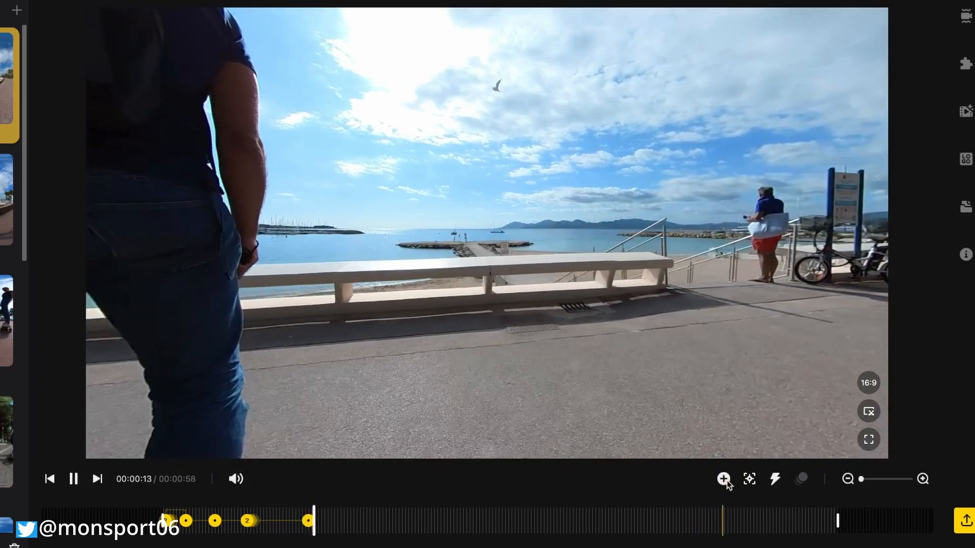
{"action": "key", "text": "space"}
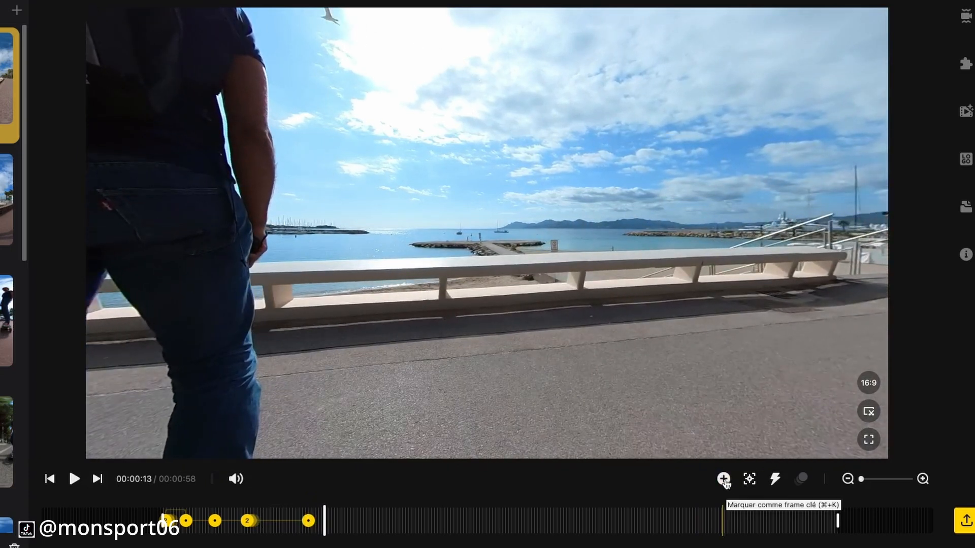
{"action": "left_click", "coordinate": [723, 480]}
{"action": "left_click_drag", "start_coordinate": [351, 281], "coordinate": [483, 292]}
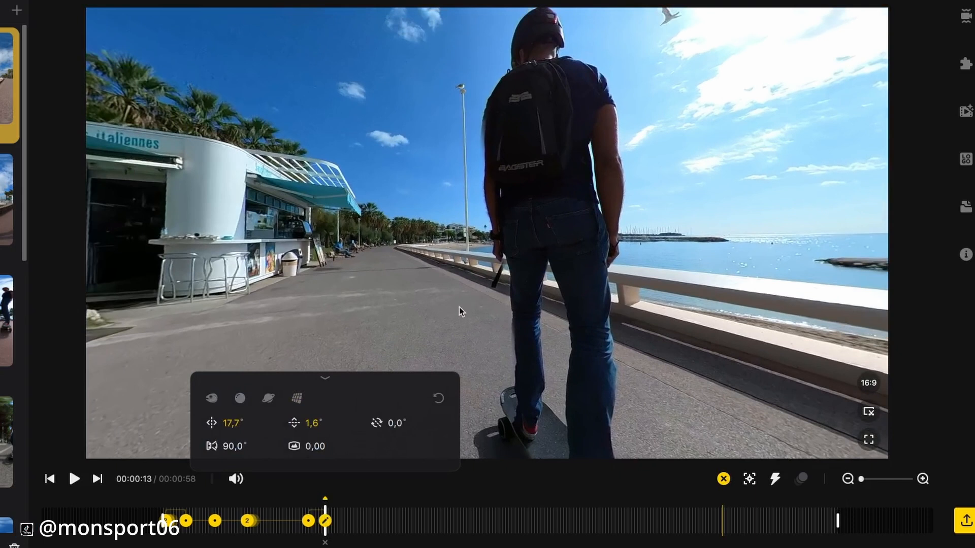
- Adjust the rider's zoom and framing to pan 18,7°, then apply the fisheye view with a 75,0° field of view and 0,60 distance
{"action": "scroll", "coordinate": [459, 310], "scroll_direction": "down", "scroll_amount": 4}
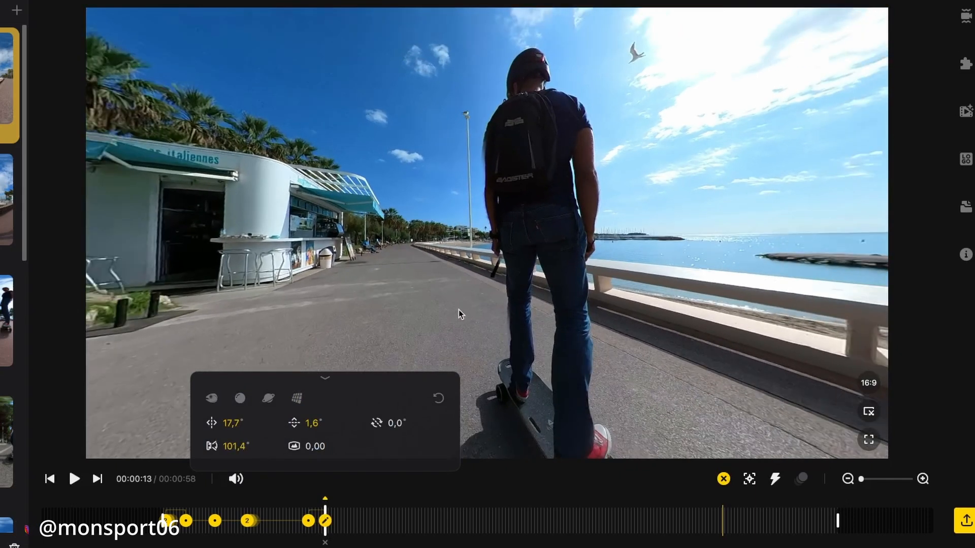
{"action": "scroll", "coordinate": [459, 310], "scroll_direction": "down", "scroll_amount": 2}
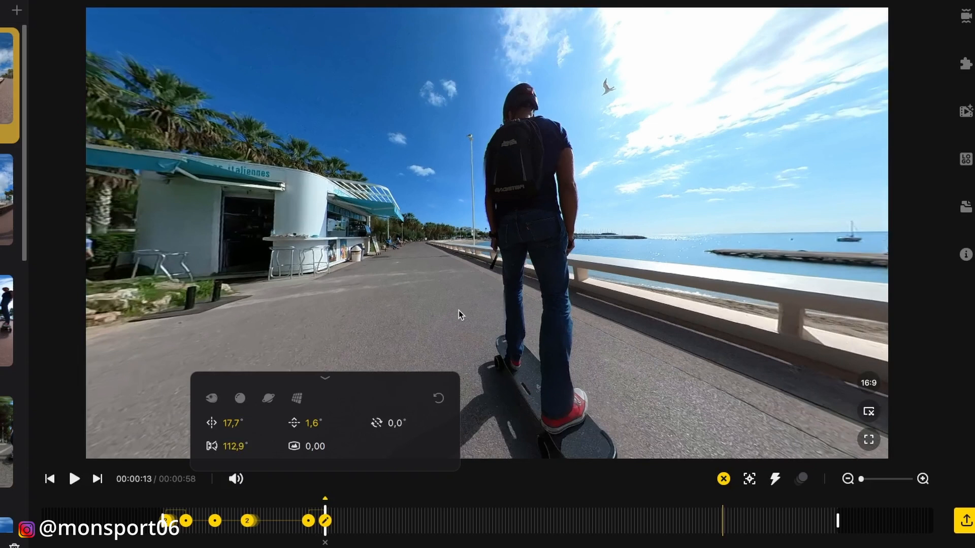
{"action": "left_click_drag", "start_coordinate": [458, 310], "coordinate": [464, 282]}
{"action": "scroll", "coordinate": [464, 282], "scroll_direction": "up", "scroll_amount": 2}
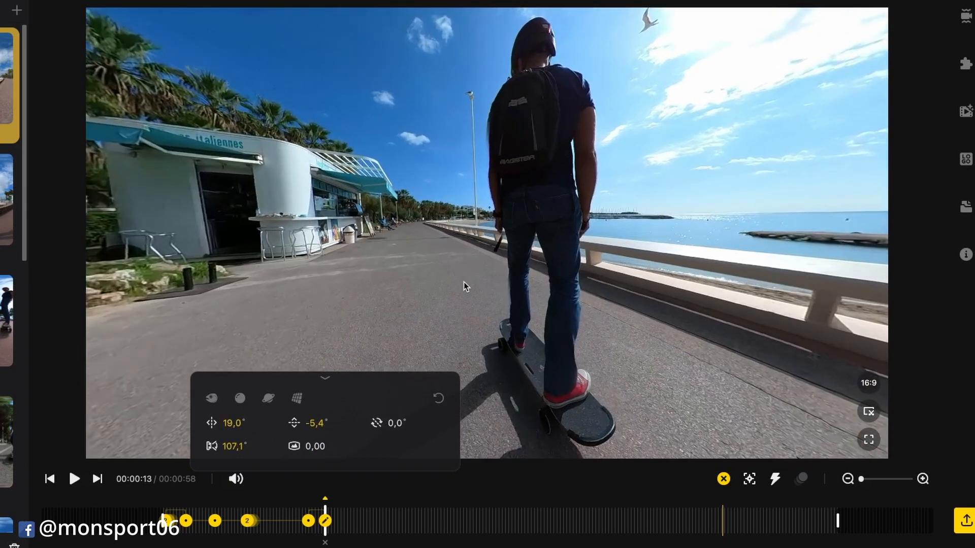
{"action": "scroll", "coordinate": [464, 283], "scroll_direction": "up", "scroll_amount": 2}
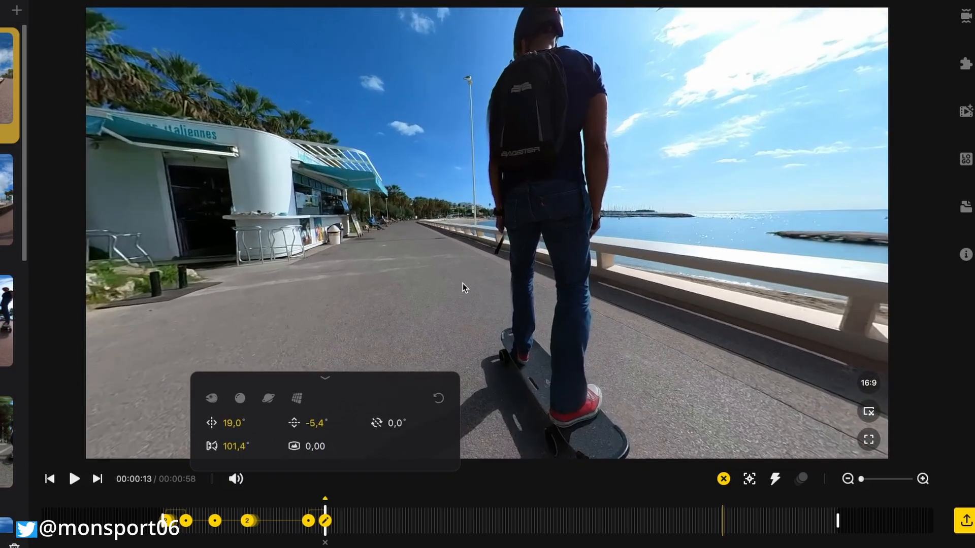
{"action": "left_click_drag", "start_coordinate": [462, 283], "coordinate": [462, 291]}
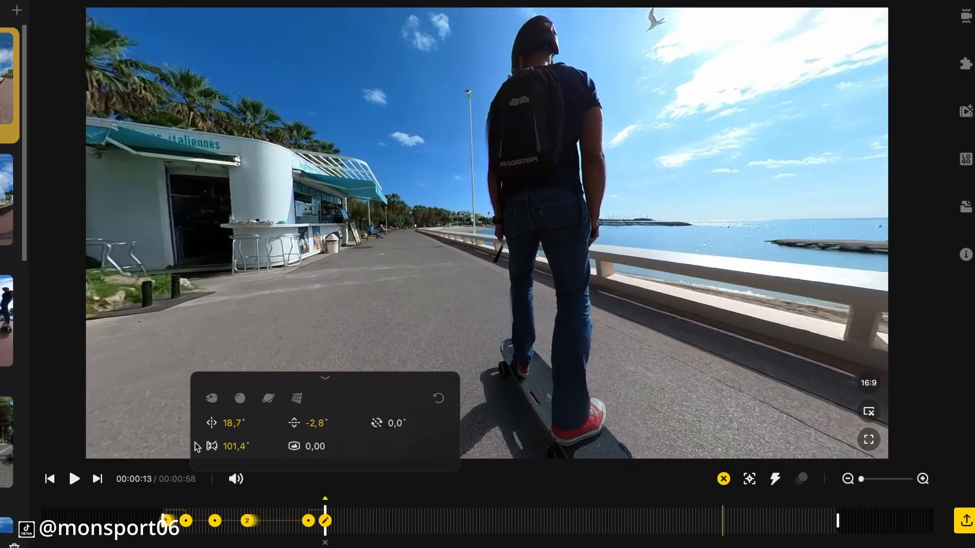
{"action": "left_click", "coordinate": [211, 398]}
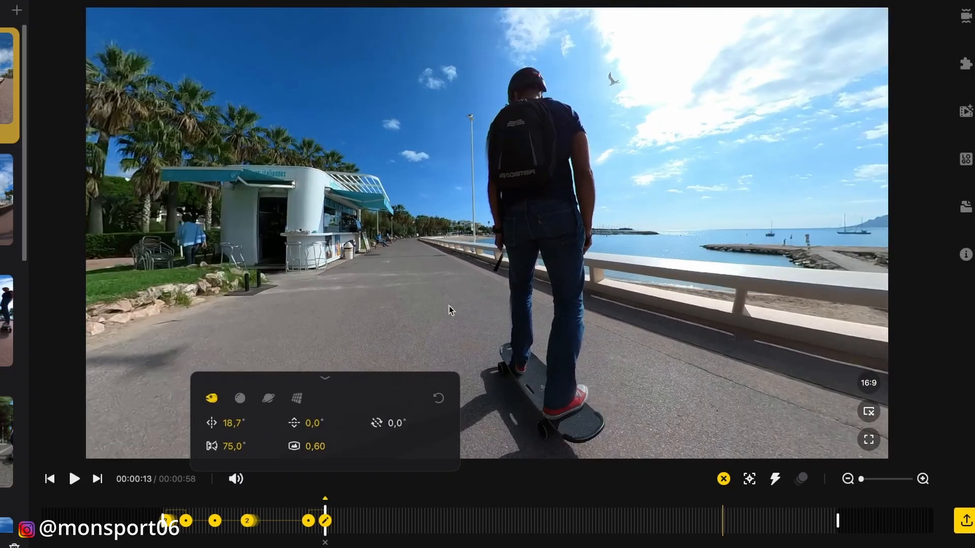
- Play the transition back to the rider through to 00:00:18 and add a keyframe there
{"action": "left_click", "coordinate": [273, 513]}
{"action": "key", "text": "space"}
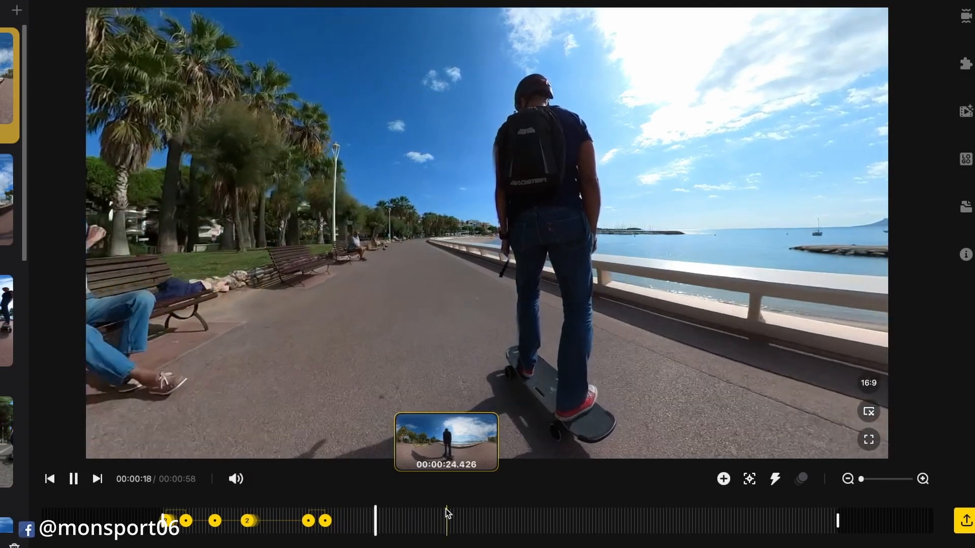
{"action": "key", "text": "space"}
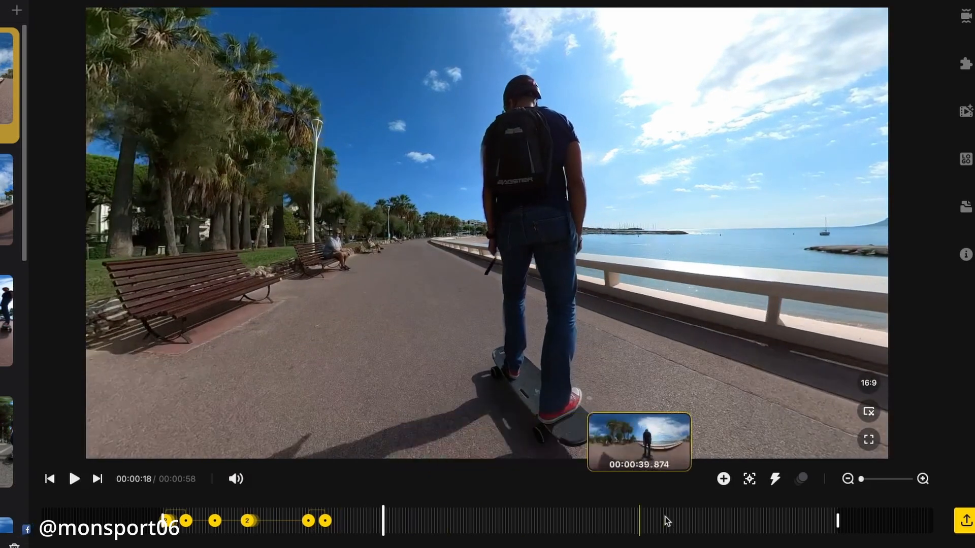
{"action": "left_click", "coordinate": [723, 479]}
- Add a keyframe at 00:00:20 and turn the view towards the benches and palm trees, to pan 98,4° and tilt -0,3°
{"action": "key", "text": "space"}
{"action": "key", "text": "space"}
{"action": "left_click", "coordinate": [722, 481]}
{"action": "left_click_drag", "start_coordinate": [247, 339], "coordinate": [459, 309]}
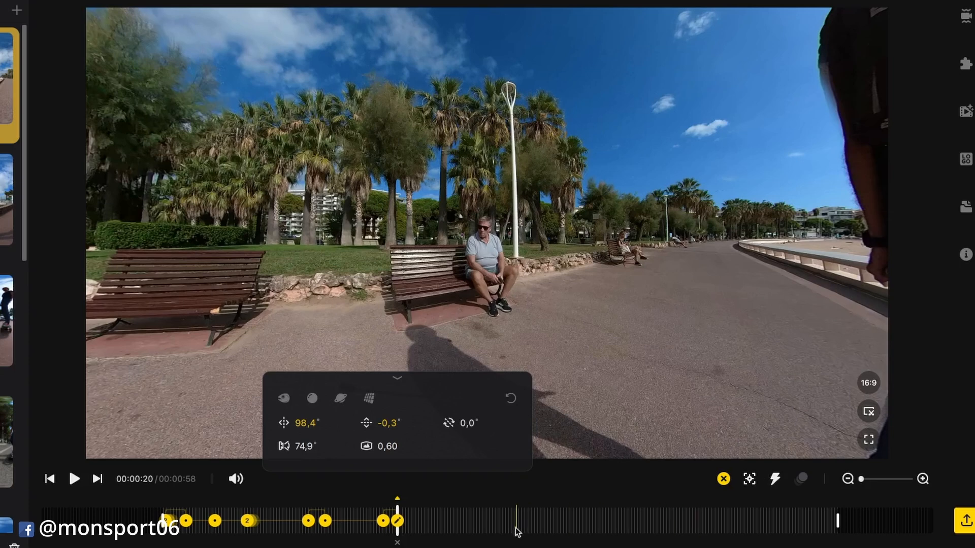
- Play from about 00:00:17 to 00:00:22, add a keyframe, and tilt the view down to the rider's shadow at pan 82,0° and tilt -36,2°
{"action": "left_click", "coordinate": [365, 514]}
{"action": "key", "text": "space"}
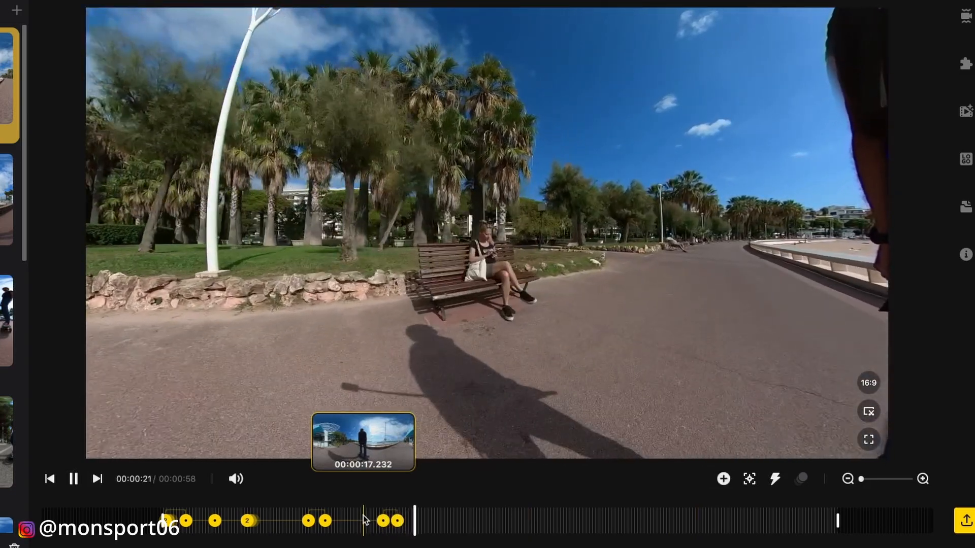
{"action": "key", "text": "space"}
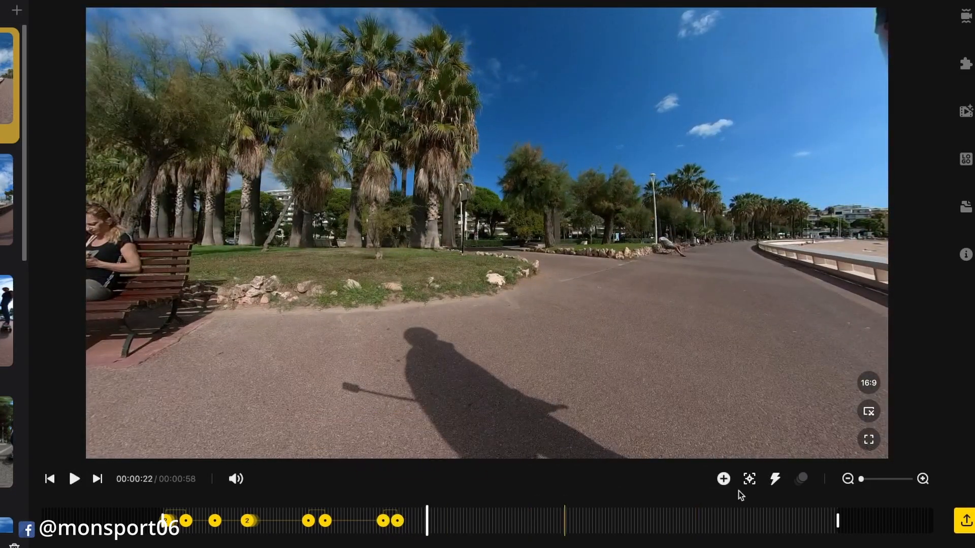
{"action": "left_click", "coordinate": [723, 479]}
{"action": "left_click_drag", "start_coordinate": [629, 394], "coordinate": [562, 289]}
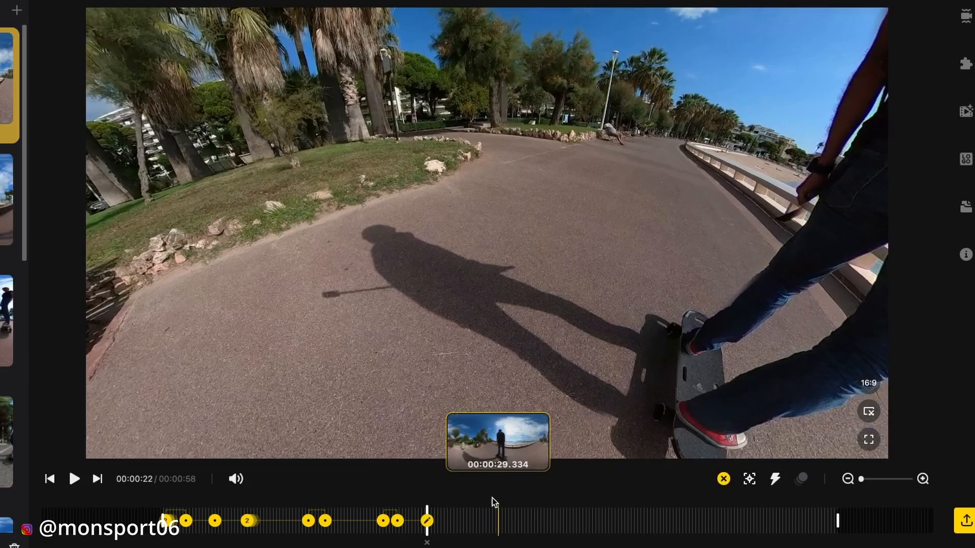
- Play on and add keyframes at 00:00:26 and 00:00:27 that keep the framing on the rider's shadow
{"action": "key", "text": "space"}
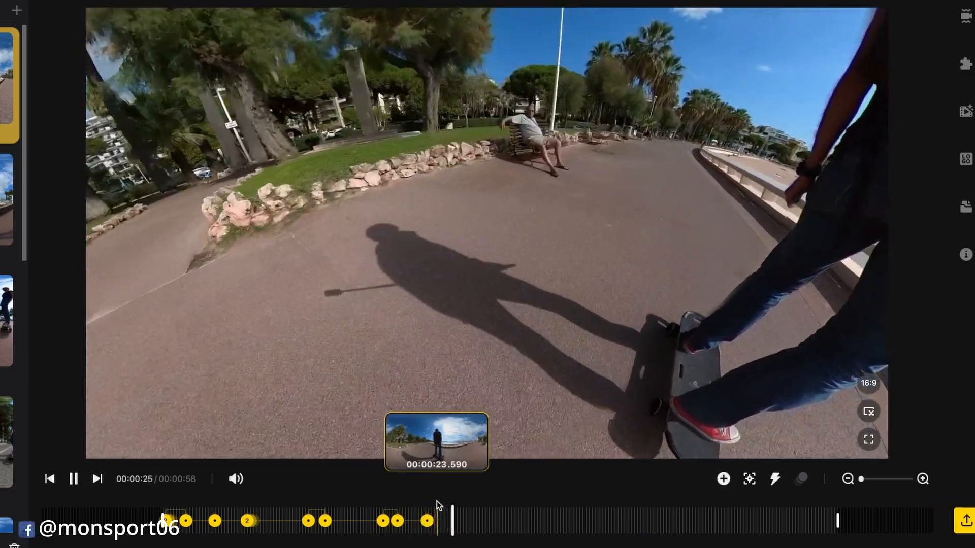
{"action": "key", "text": "space"}
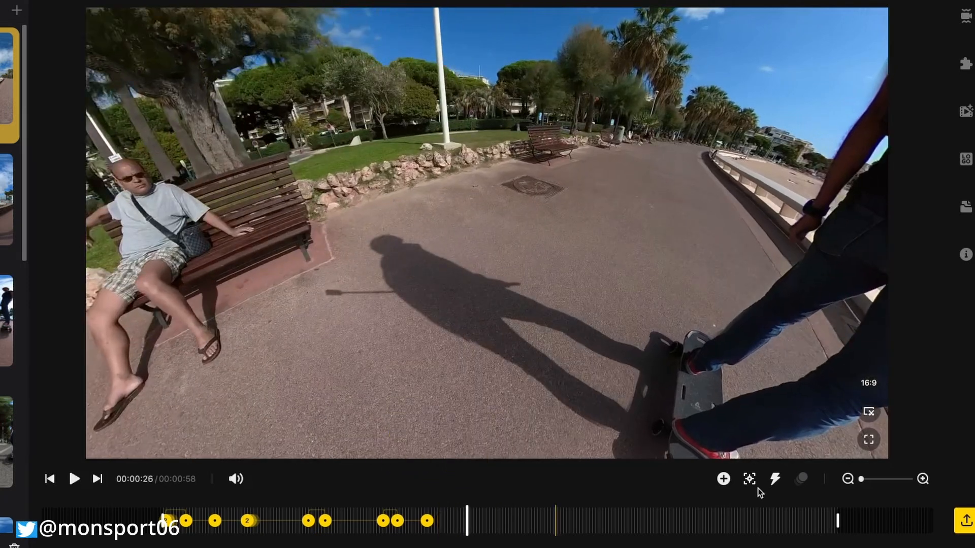
{"action": "left_click", "coordinate": [723, 479]}
{"action": "key", "text": "space"}
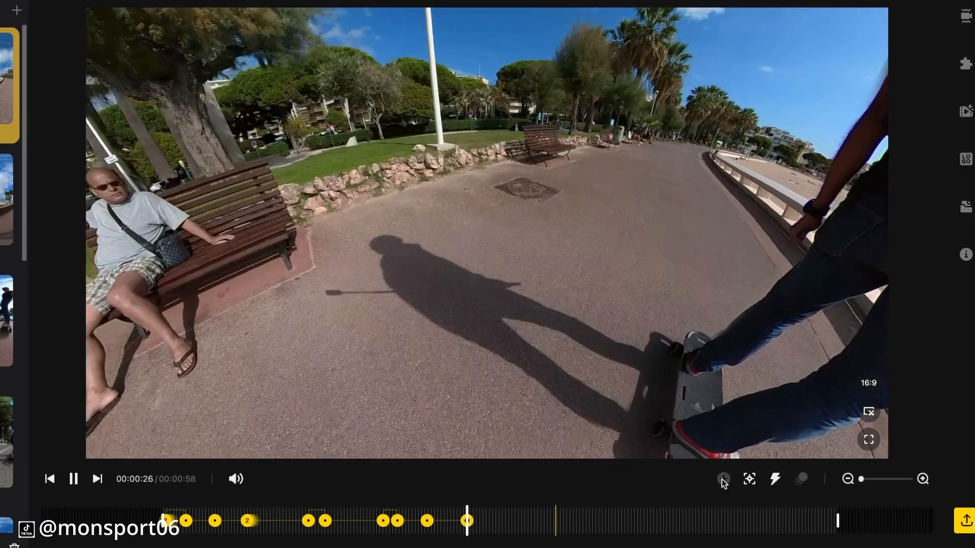
{"action": "key", "text": "space"}
{"action": "left_click", "coordinate": [723, 479]}
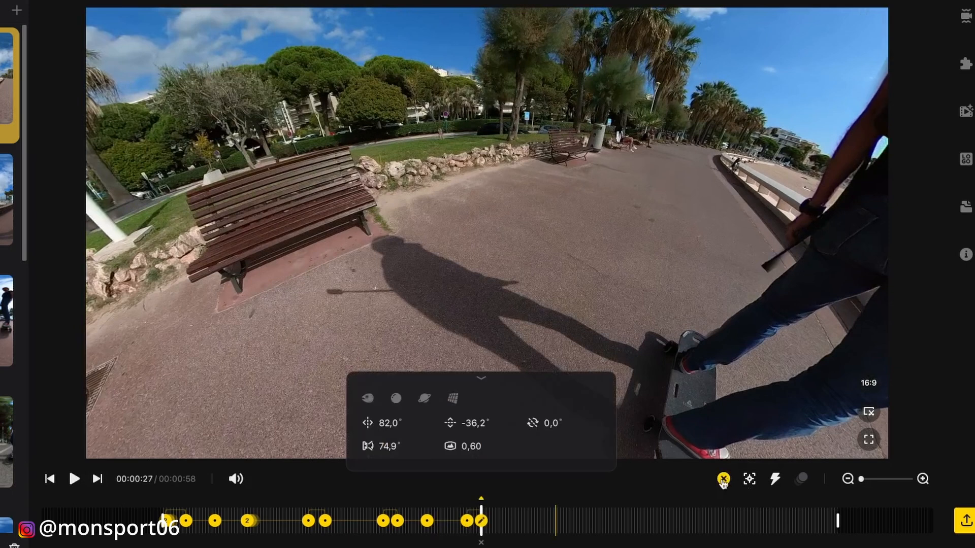
- Switch the 00:00:27 keyframe to Tiny Planet at pan 18,5° and tilt -81,0°, and add a keyframe holding that framing at 00:00:32
{"action": "left_click", "coordinate": [424, 399]}
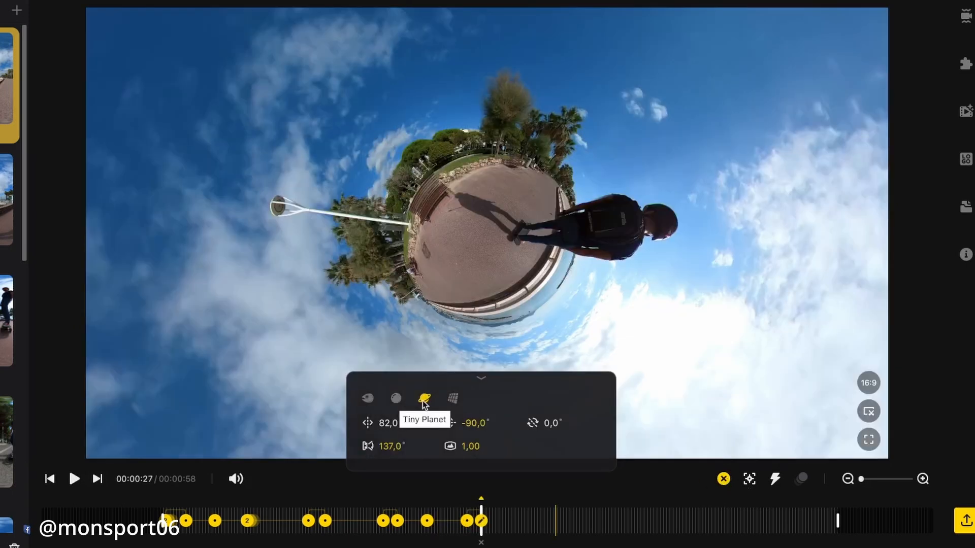
{"action": "left_click_drag", "start_coordinate": [442, 252], "coordinate": [470, 257]}
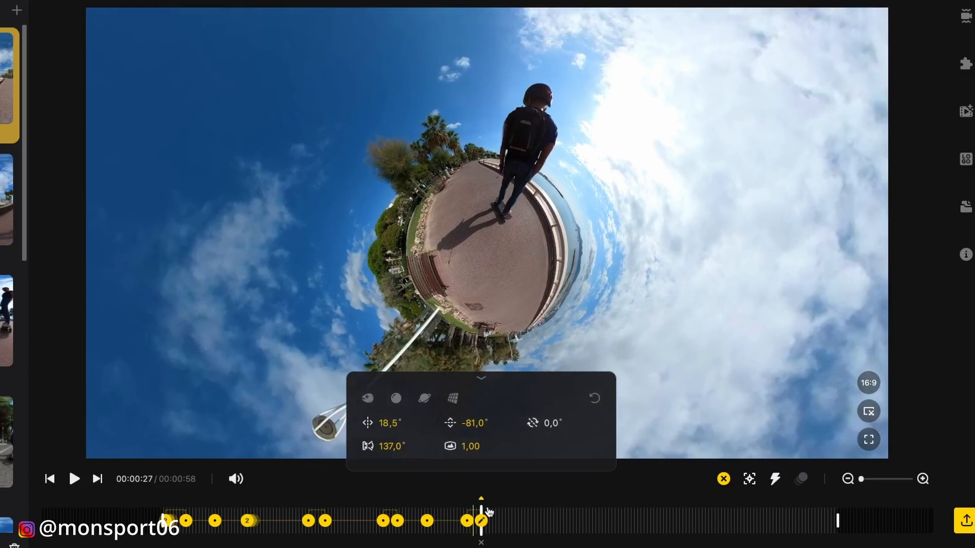
{"action": "key", "text": "space"}
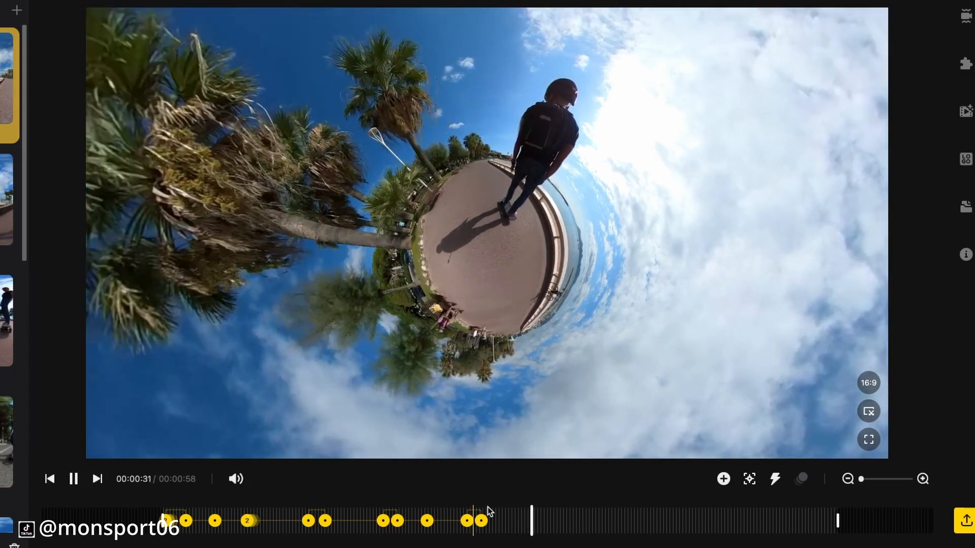
{"action": "key", "text": "space"}
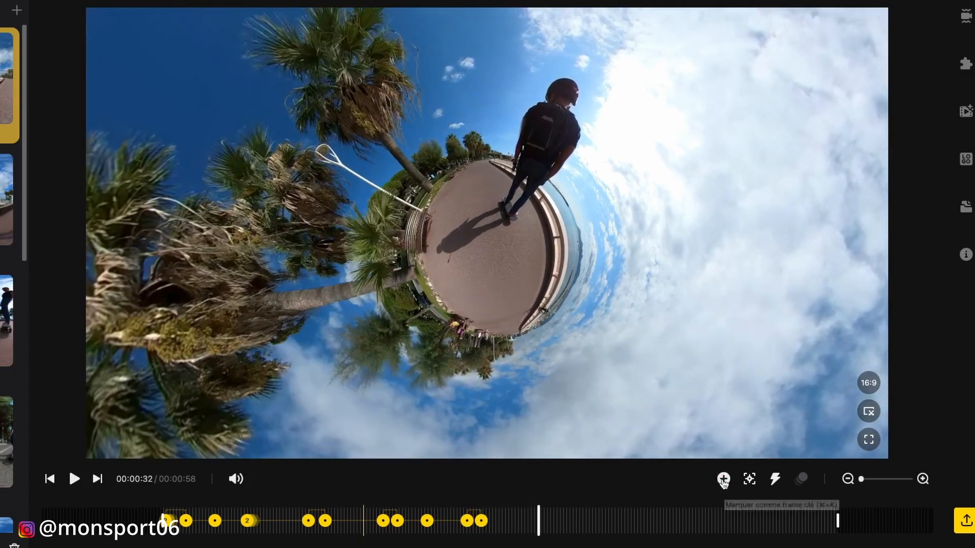
{"action": "left_click", "coordinate": [723, 479]}
- Add a keyframe at 00:00:33 in the Défaut view, framing the rider at pan -27,9° and tilt -3,0°, and play the transition
{"action": "key", "text": "space"}
{"action": "key", "text": "space"}
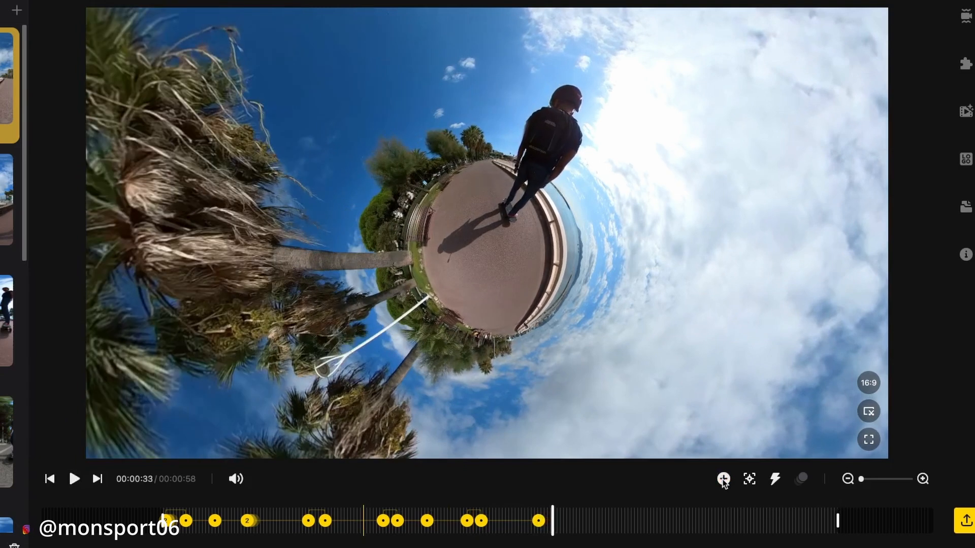
{"action": "key", "text": "space"}
{"action": "key", "text": "space"}
{"action": "left_click", "coordinate": [724, 479]}
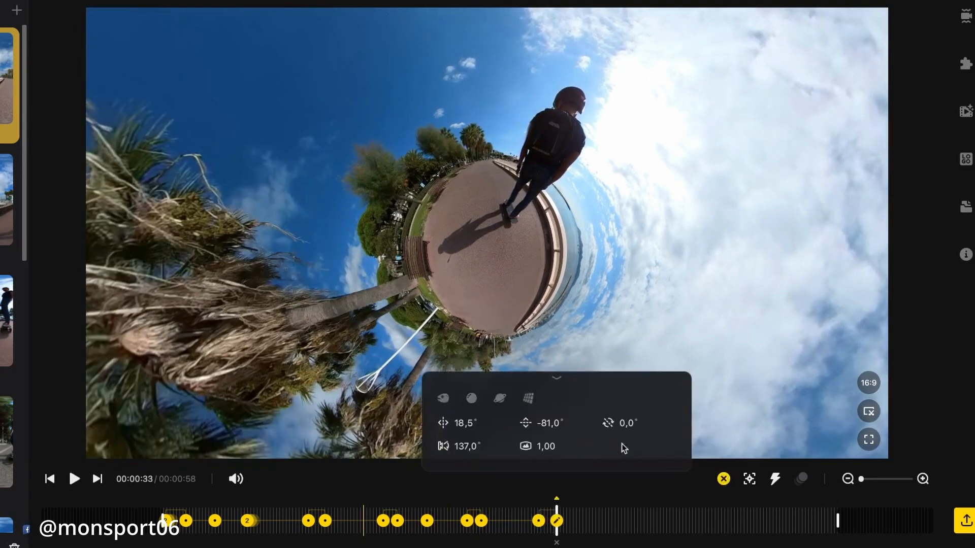
{"action": "left_click", "coordinate": [449, 400]}
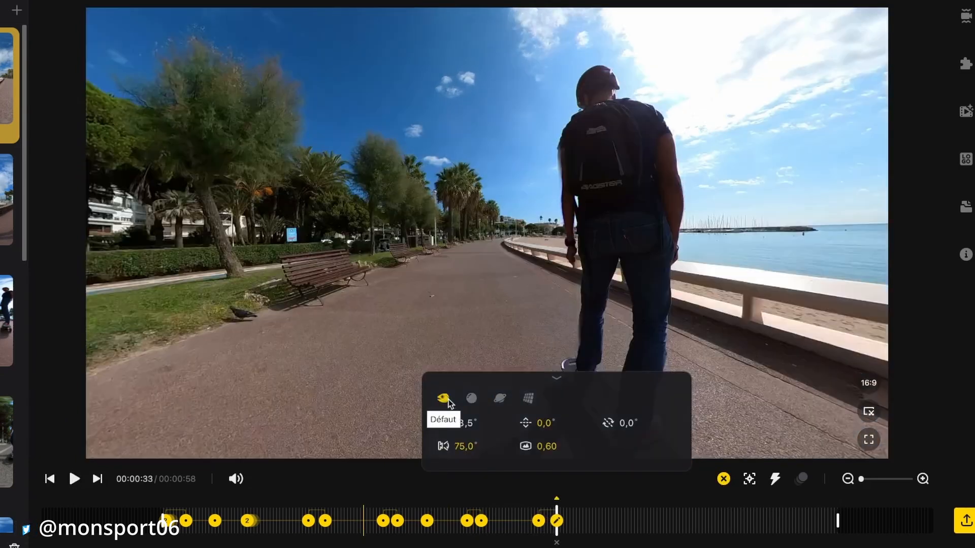
{"action": "left_click_drag", "start_coordinate": [640, 300], "coordinate": [482, 291]}
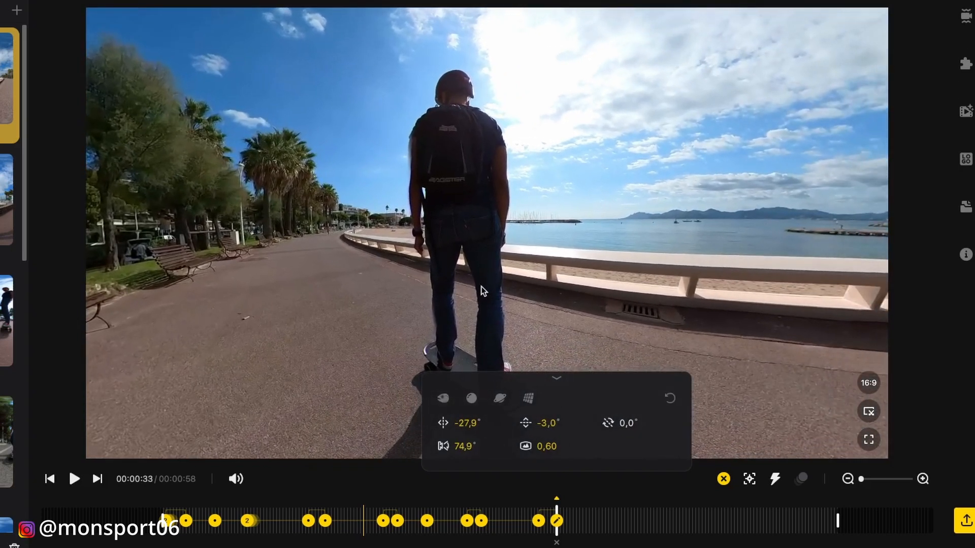
{"action": "left_click", "coordinate": [518, 510]}
{"action": "key", "text": "space"}
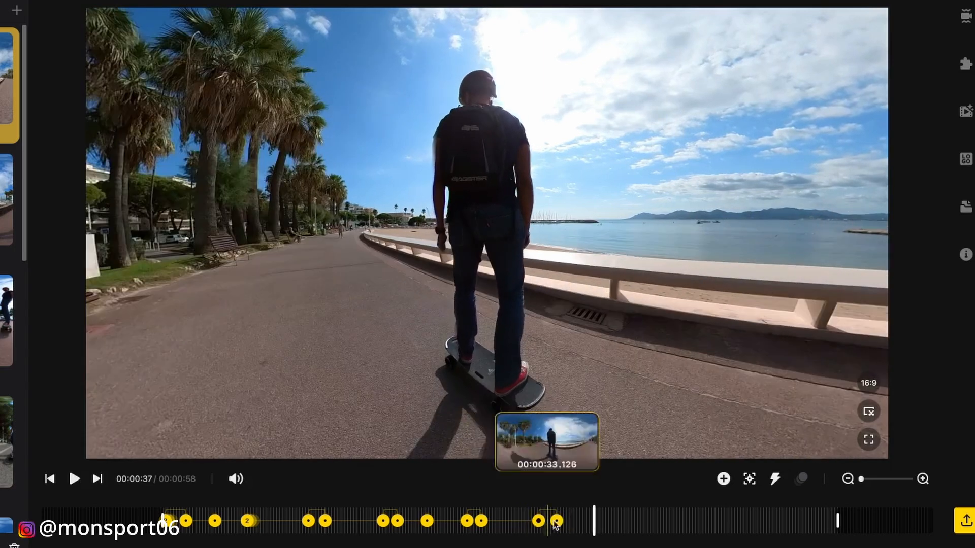
- Try a Boule de cristal view on a new keyframe at 00:00:38, play the transition into it, and delete that keyframe
{"action": "left_click", "coordinate": [614, 525]}
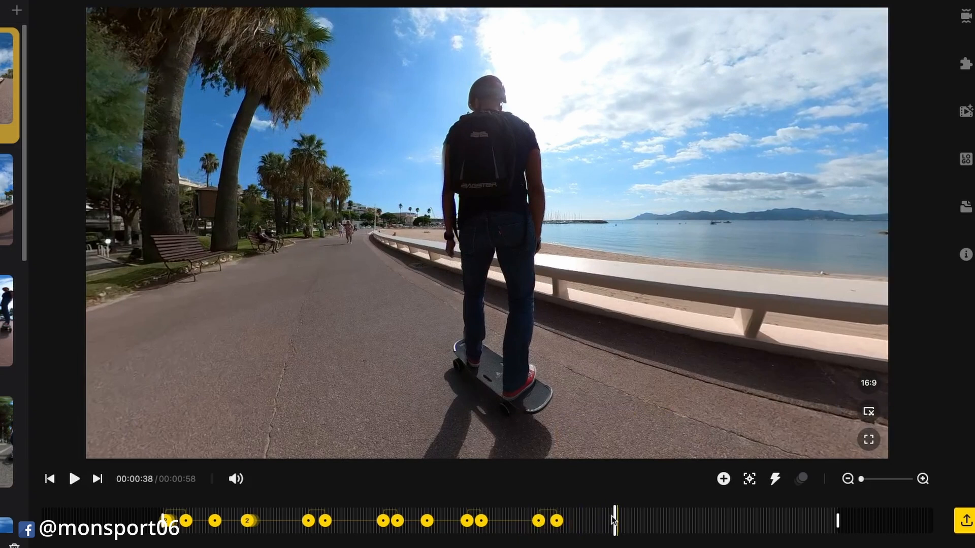
{"action": "left_click", "coordinate": [723, 479]}
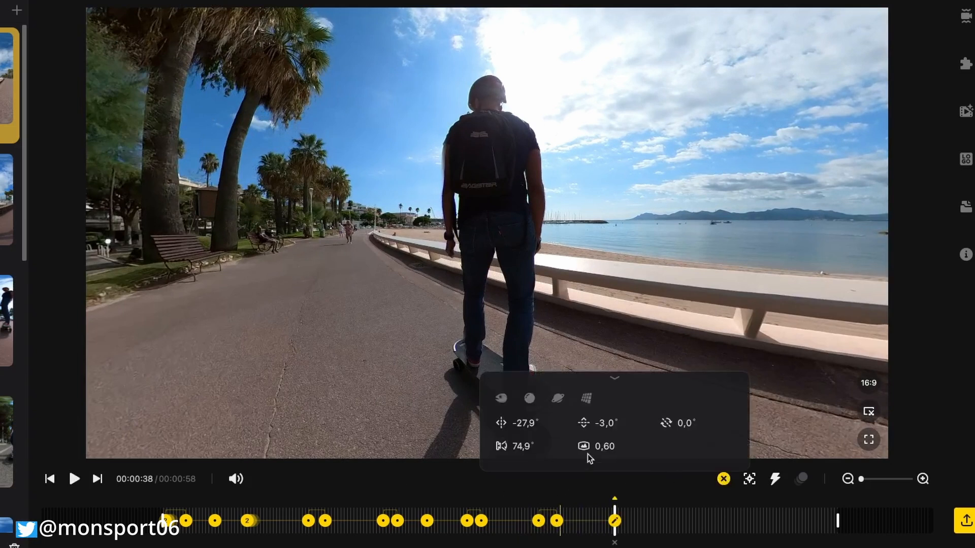
{"action": "left_click", "coordinate": [529, 399]}
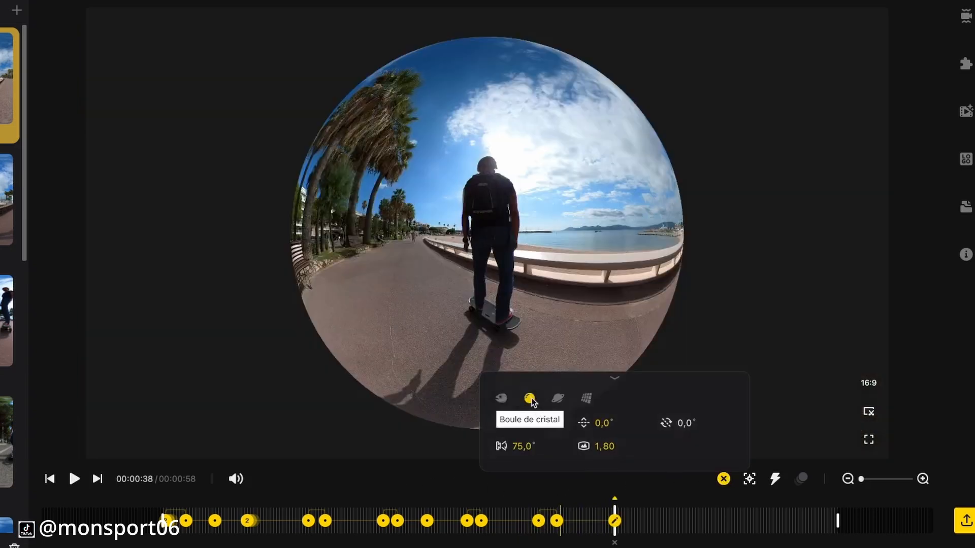
{"action": "left_click", "coordinate": [557, 521]}
{"action": "key", "text": "space"}
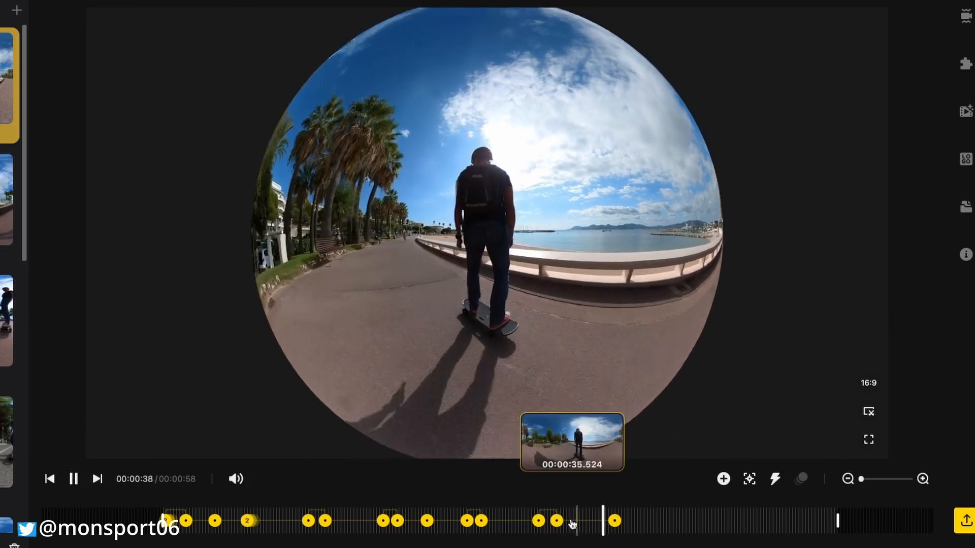
{"action": "key", "text": "space"}
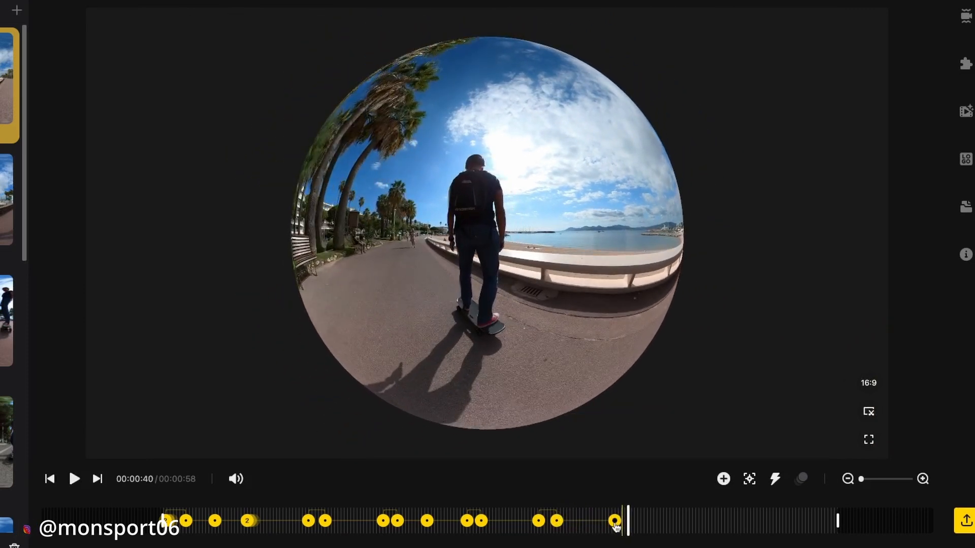
{"action": "left_click", "coordinate": [615, 522]}
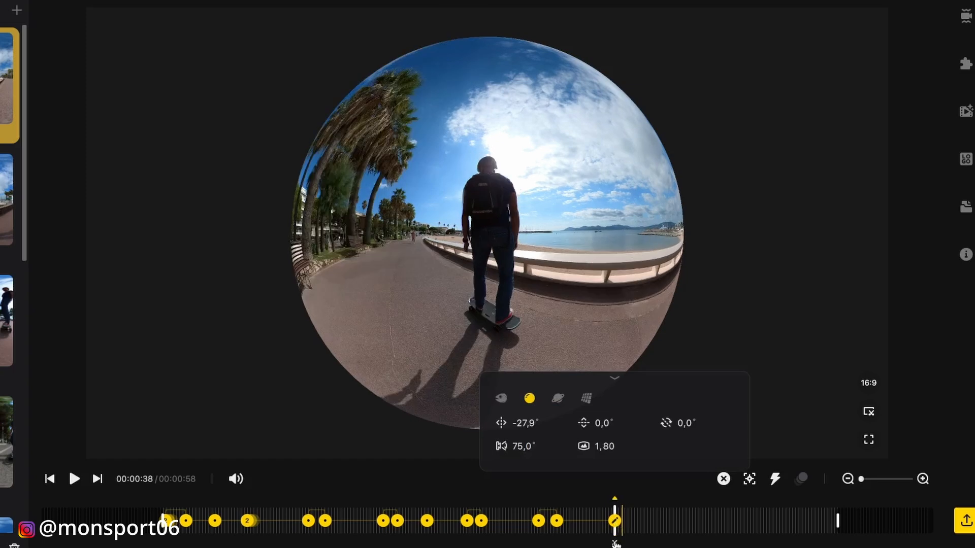
{"action": "key", "text": "Delete"}
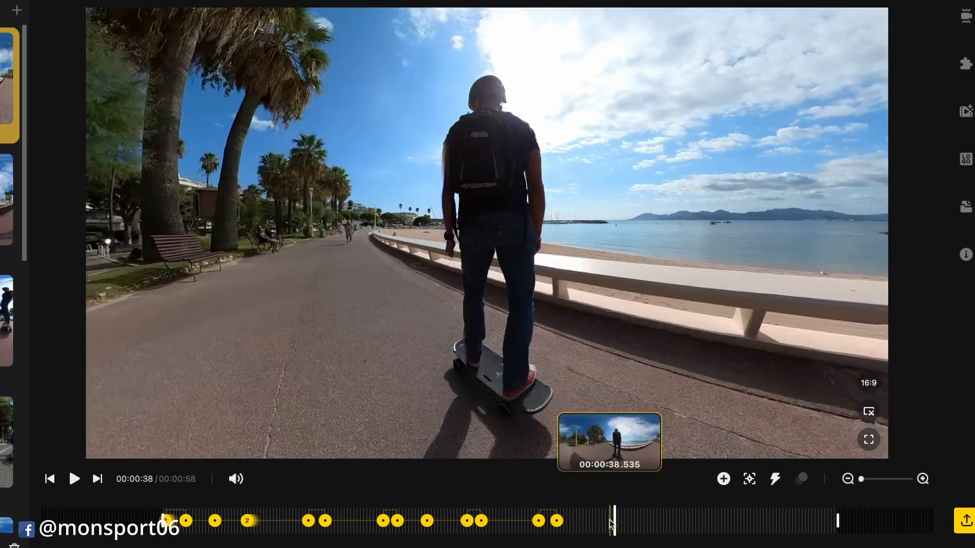
- Add two closely spaced keyframes at 00:00:38 and 00:00:39 that keep the rider framed at pan -27,9° and tilt -3,0°
{"action": "left_click", "coordinate": [609, 523]}
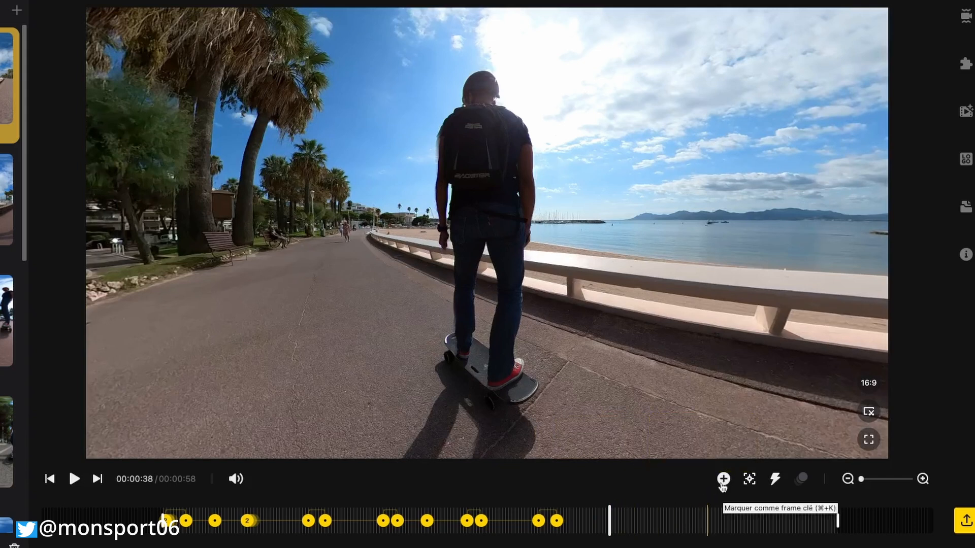
{"action": "left_click", "coordinate": [723, 479]}
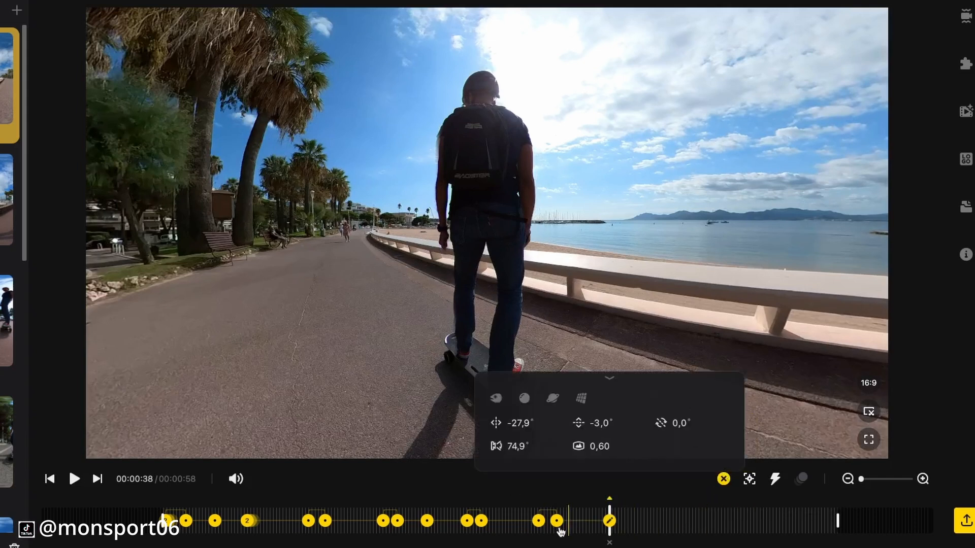
{"action": "key", "text": "space"}
{"action": "key", "text": "space"}
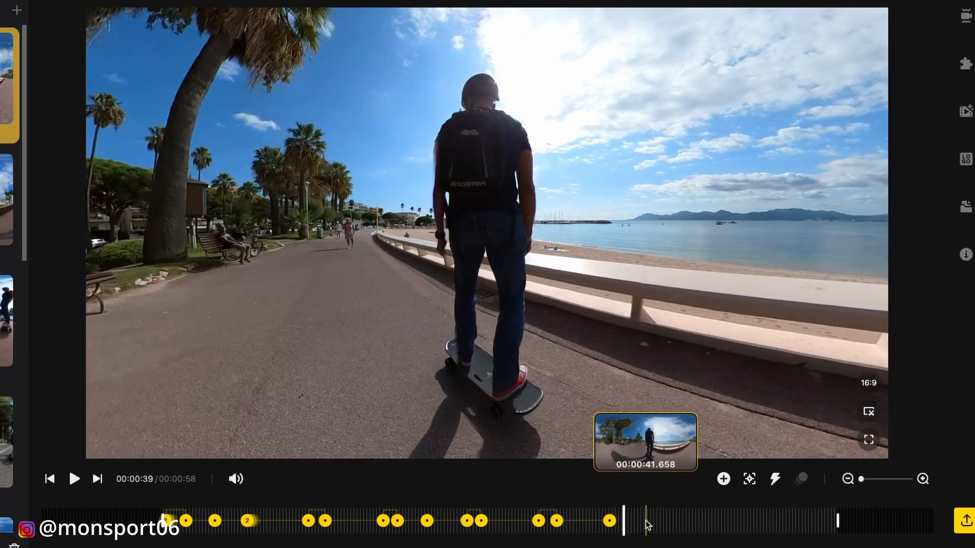
{"action": "left_click", "coordinate": [724, 479]}
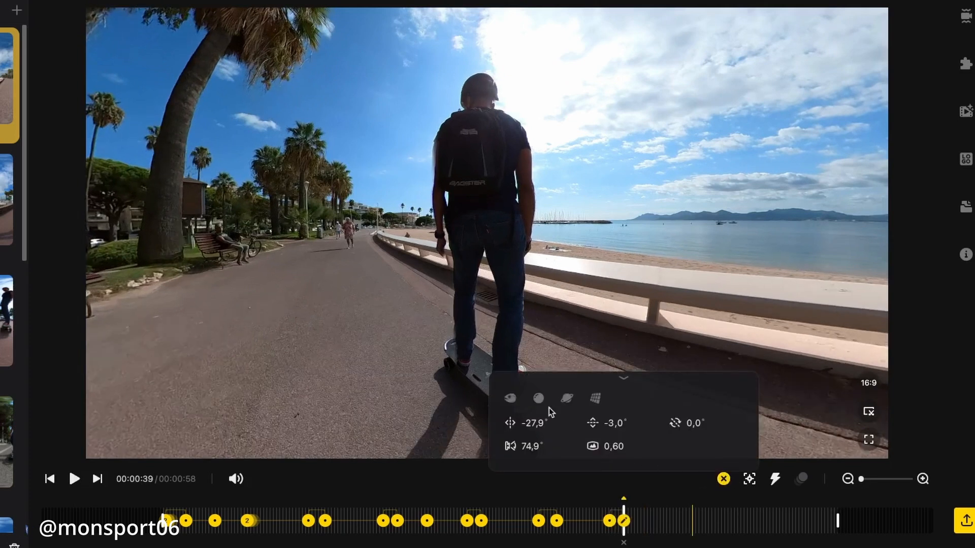
- Try the Boule de cristal view on the 00:00:39 keyframe, play the transition, and undo the view change
{"action": "left_click", "coordinate": [539, 399]}
{"action": "left_click", "coordinate": [563, 517]}
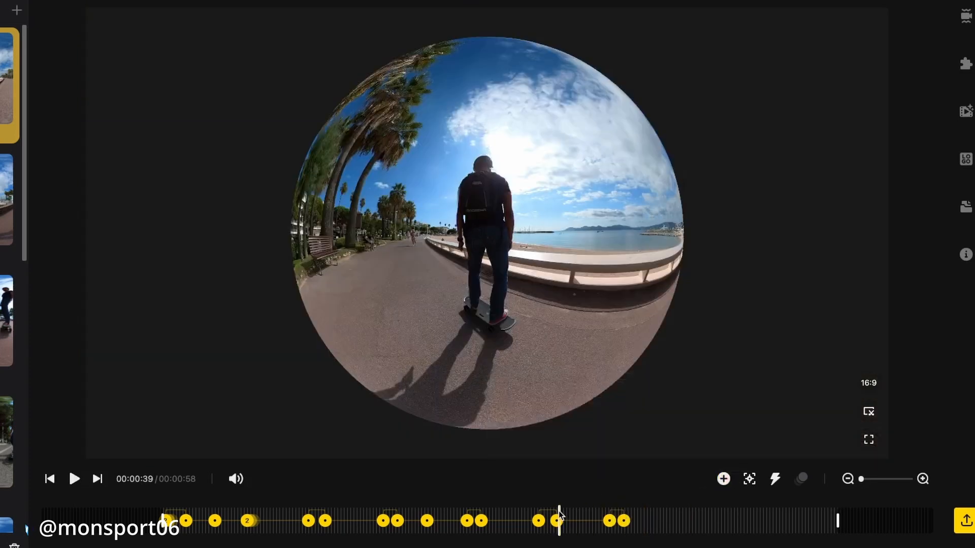
{"action": "key", "text": "space"}
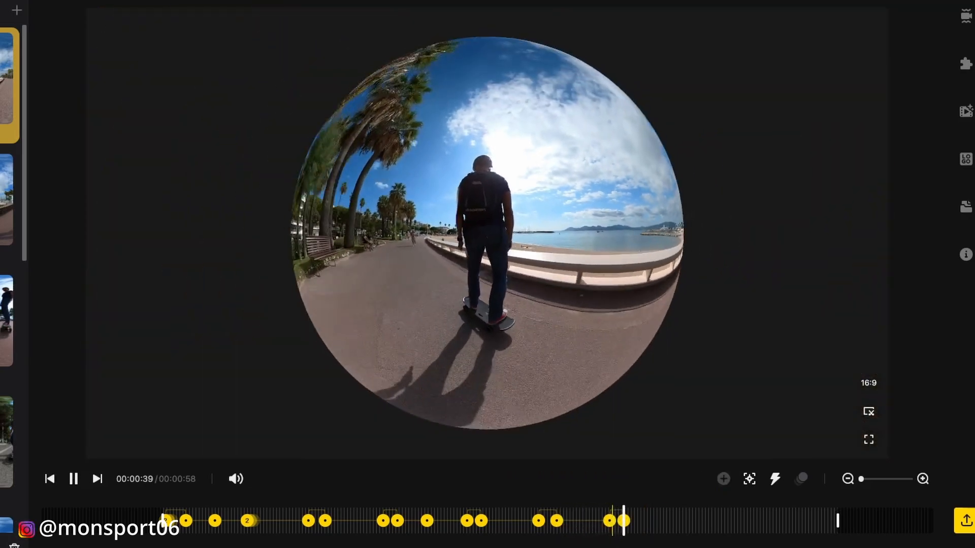
{"action": "key", "text": "space"}
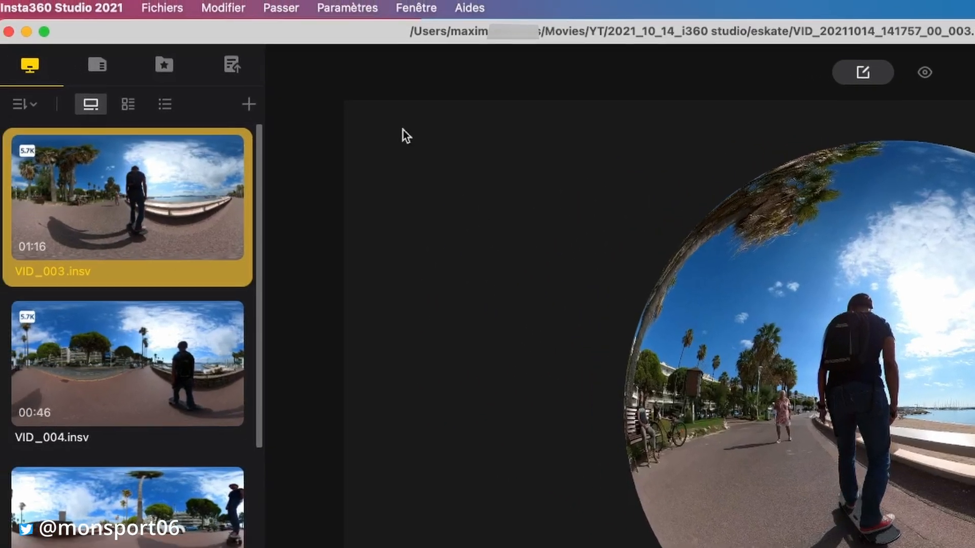
{"action": "left_click", "coordinate": [214, 8]}
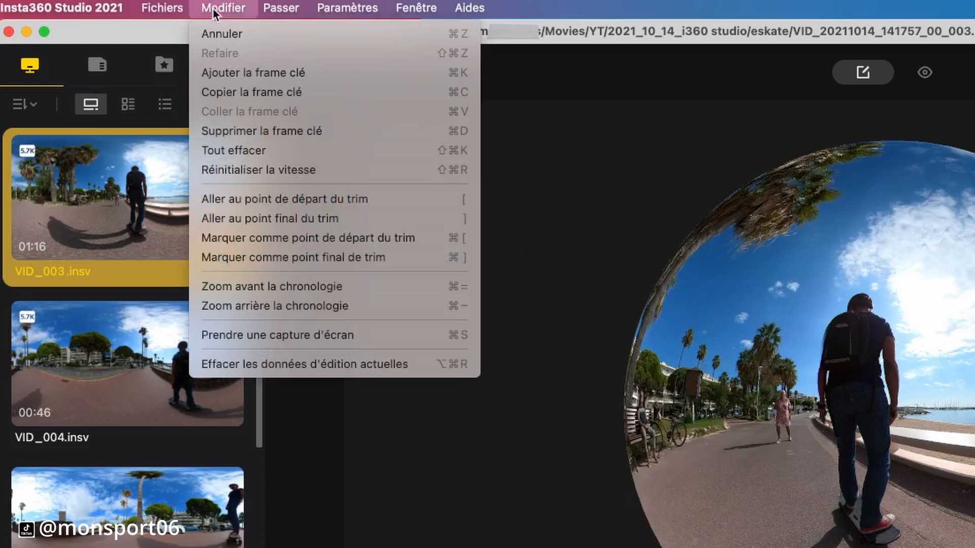
{"action": "left_click", "coordinate": [223, 35]}
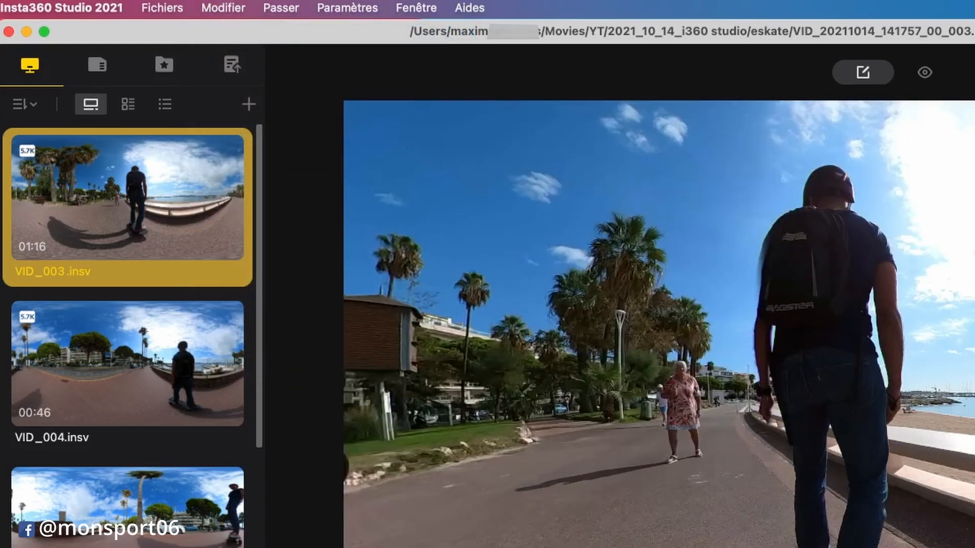
- Examine the editing commands around Refaire, and open the transition options for the segment leading to the 00:00:18 keyframe
{"action": "left_click", "coordinate": [217, 9]}
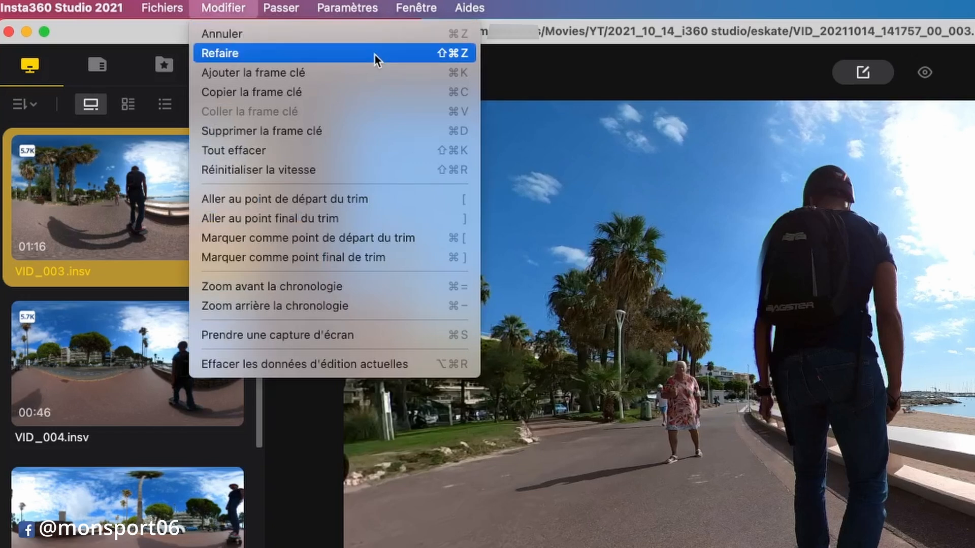
{"action": "left_click", "coordinate": [675, 311]}
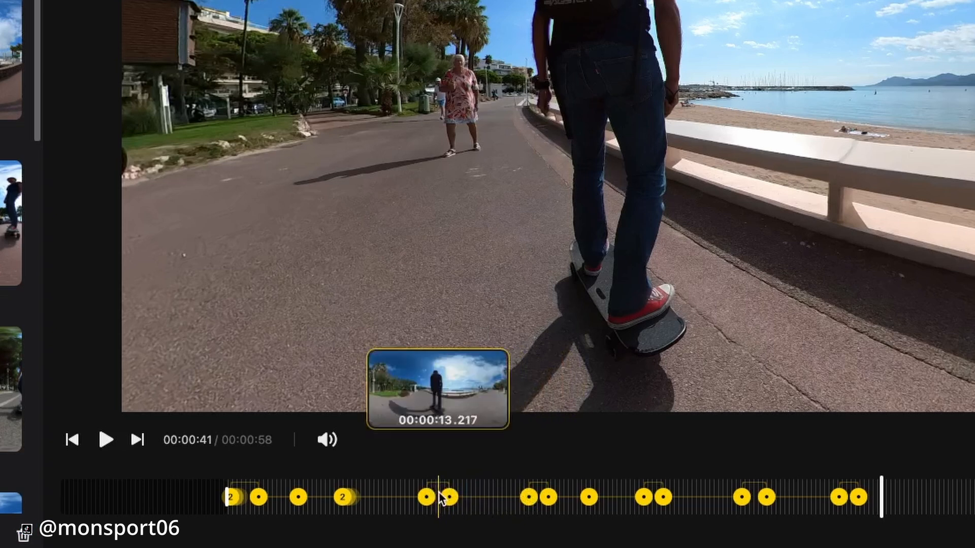
{"action": "left_click", "coordinate": [488, 497]}
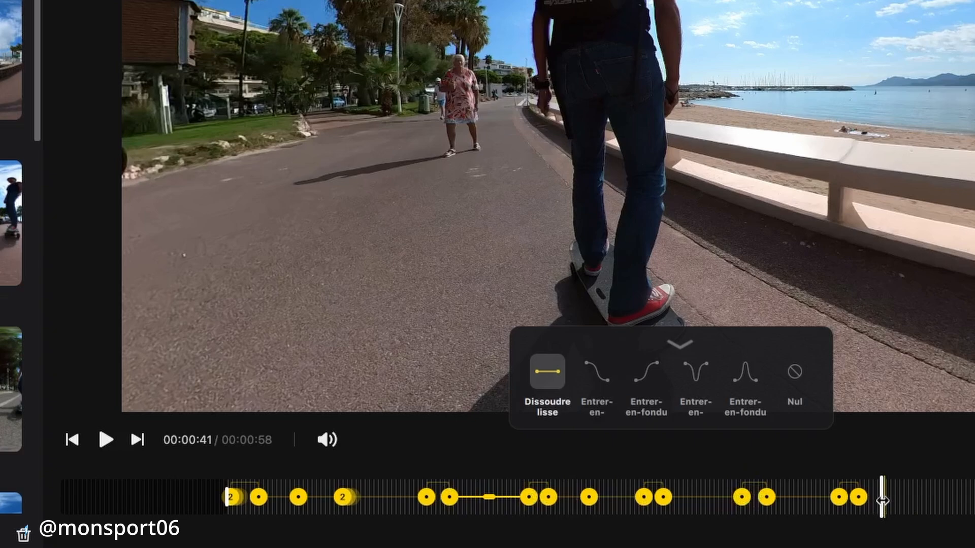
- Play on from the 00:00:39 keyframe and add a keyframe at 00:00:44
{"action": "left_click", "coordinate": [858, 497]}
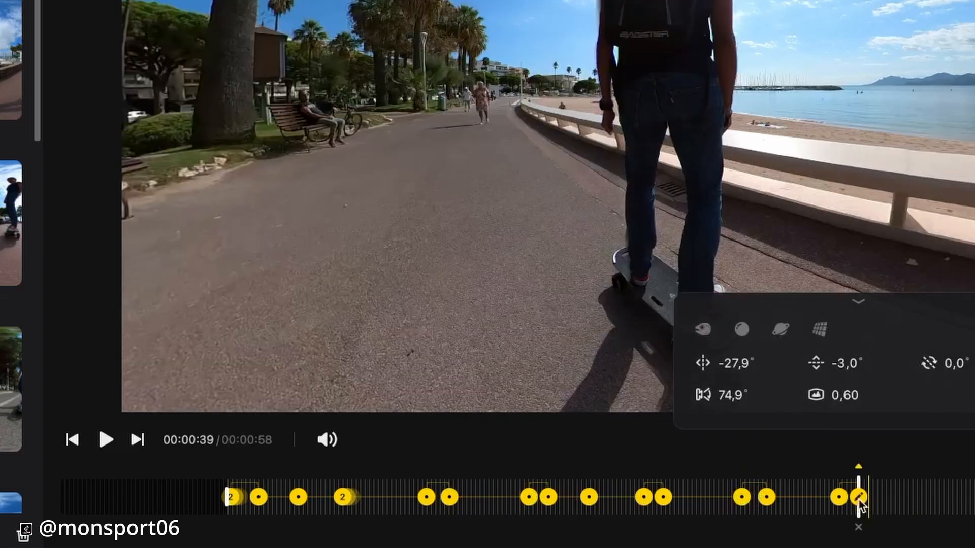
{"action": "key", "text": "space"}
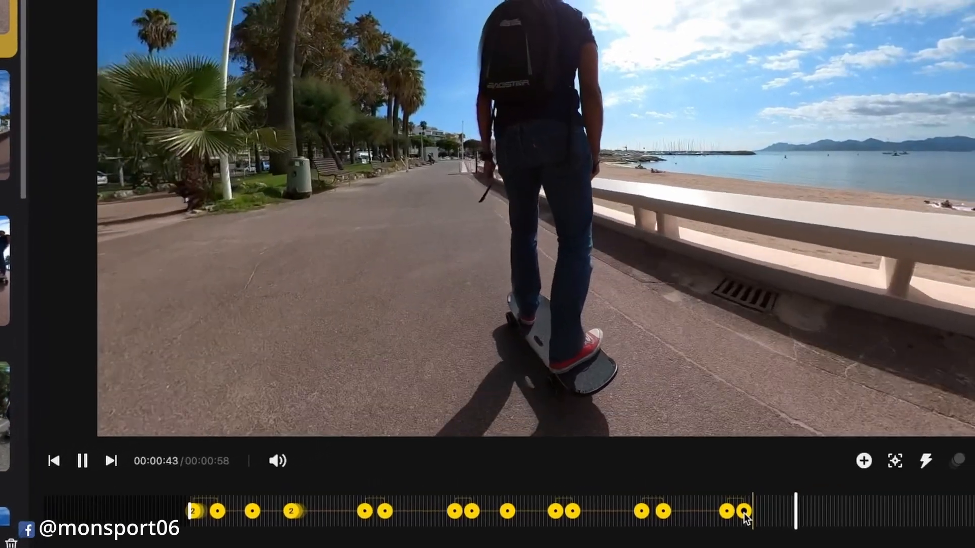
{"action": "key", "text": "space"}
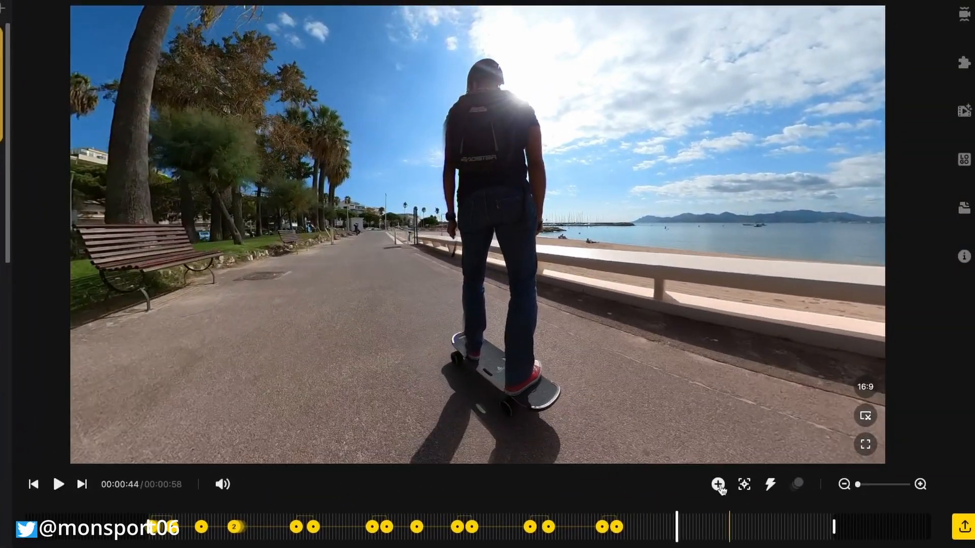
{"action": "left_click", "coordinate": [718, 485]}
{"action": "left_click", "coordinate": [718, 484]}
{"action": "left_click", "coordinate": [718, 484]}
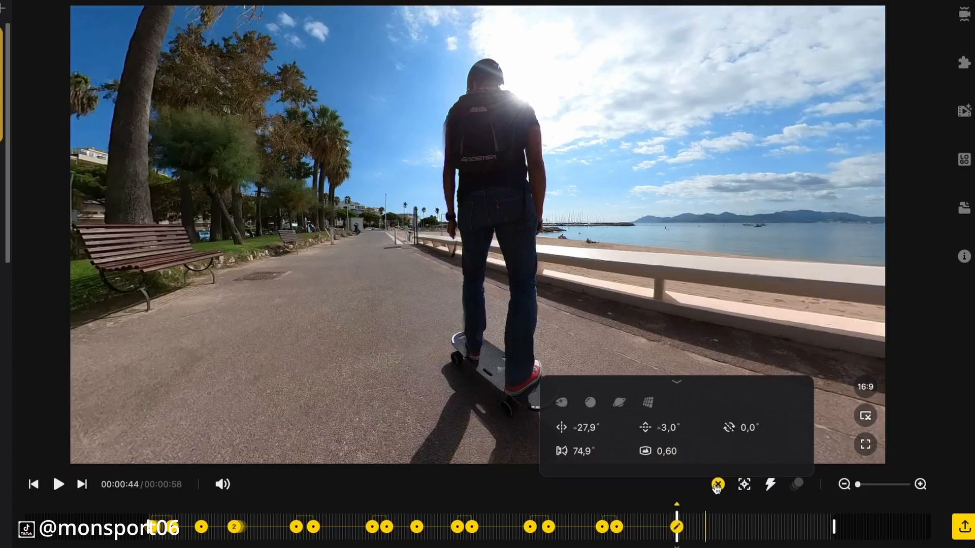
- Reframe the 00:00:44 keyframe to pan -23,8° and tilt -3,8°, and set its roll to one full turn (1×0,0°)
{"action": "left_click_drag", "start_coordinate": [419, 275], "coordinate": [512, 263]}
{"action": "left_click_drag", "start_coordinate": [752, 430], "coordinate": [660, 420]}
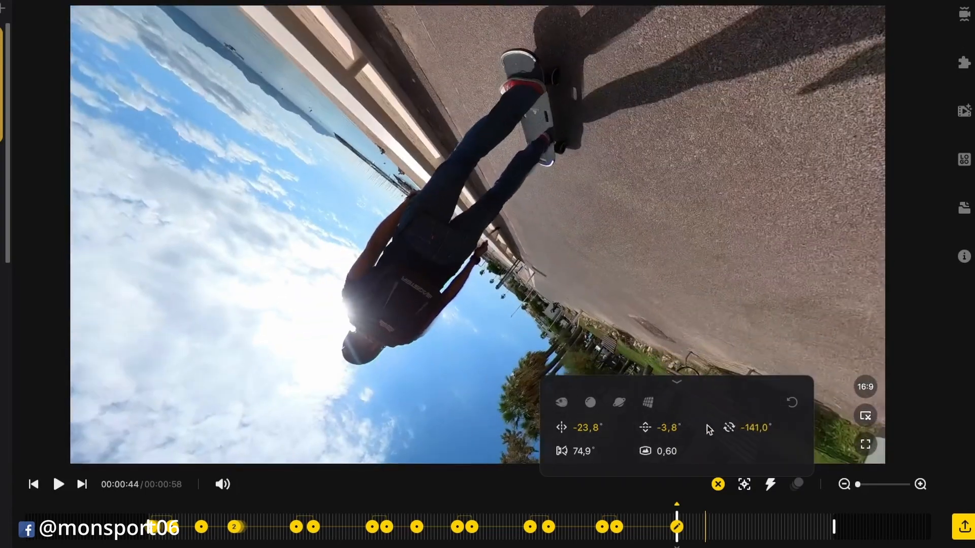
{"action": "left_click_drag", "start_coordinate": [750, 428], "coordinate": [615, 421]}
{"action": "left_click", "coordinate": [757, 428]}
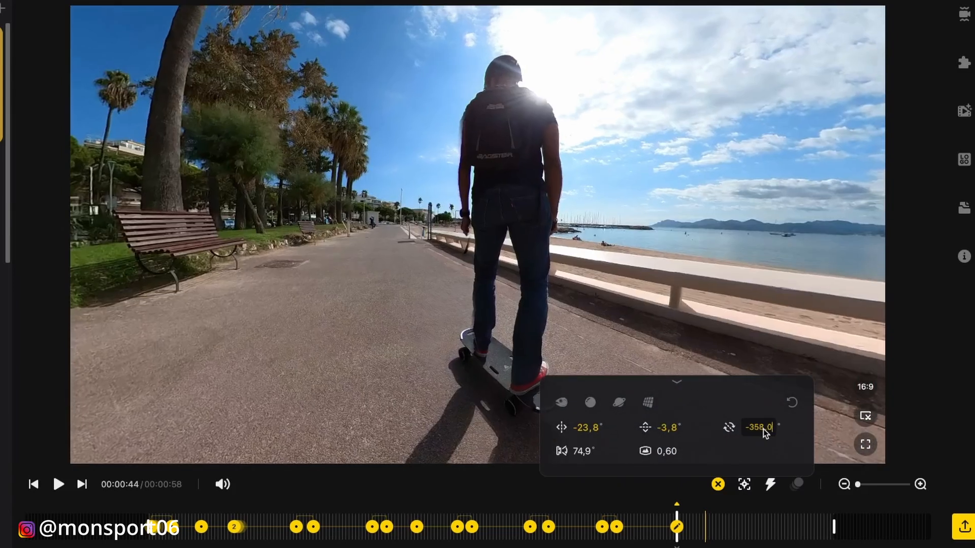
{"action": "type", "text": "0"}
{"action": "key", "text": "Return"}
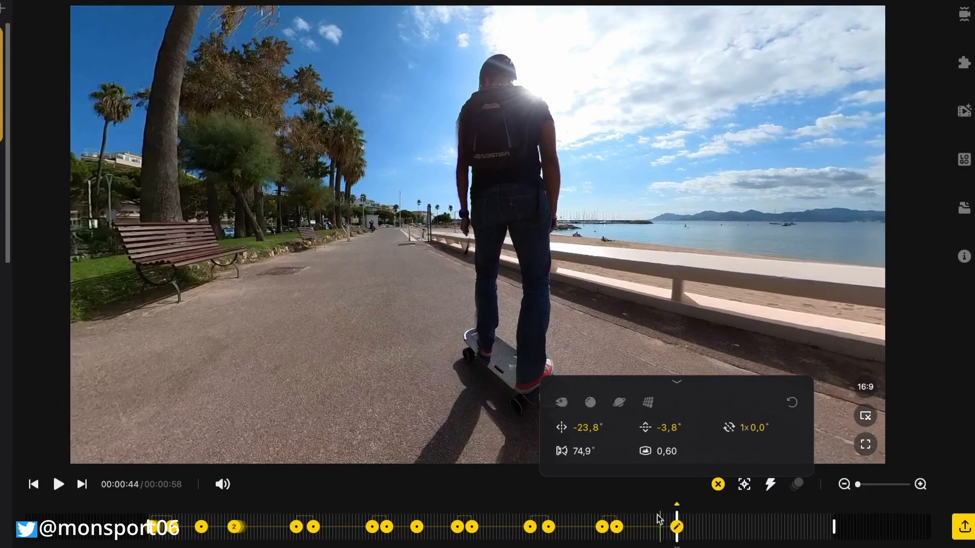
- Play the roll transition from the 00:00:39 keyframe past the 00:00:44 keyframe to check it
{"action": "left_click", "coordinate": [622, 530]}
{"action": "key", "text": "space"}
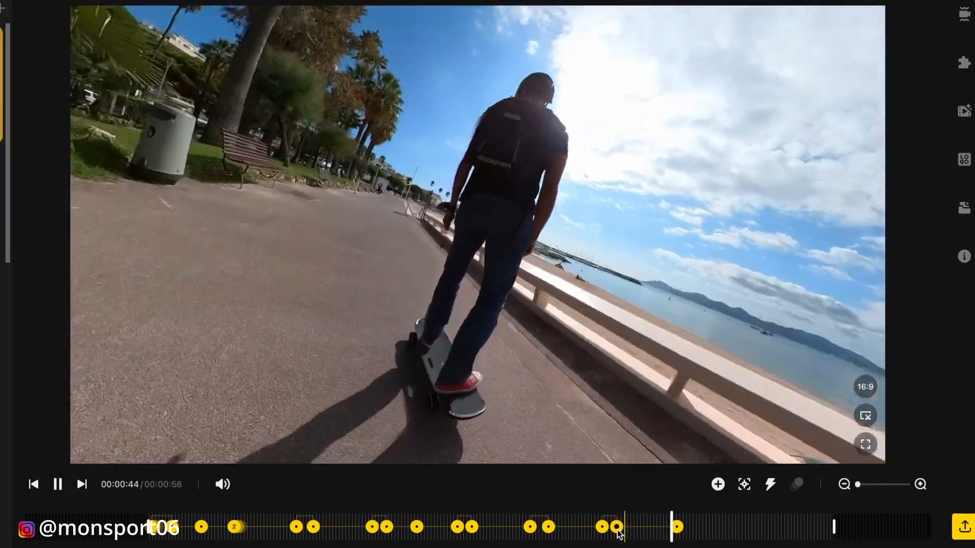
{"action": "key", "text": "space"}
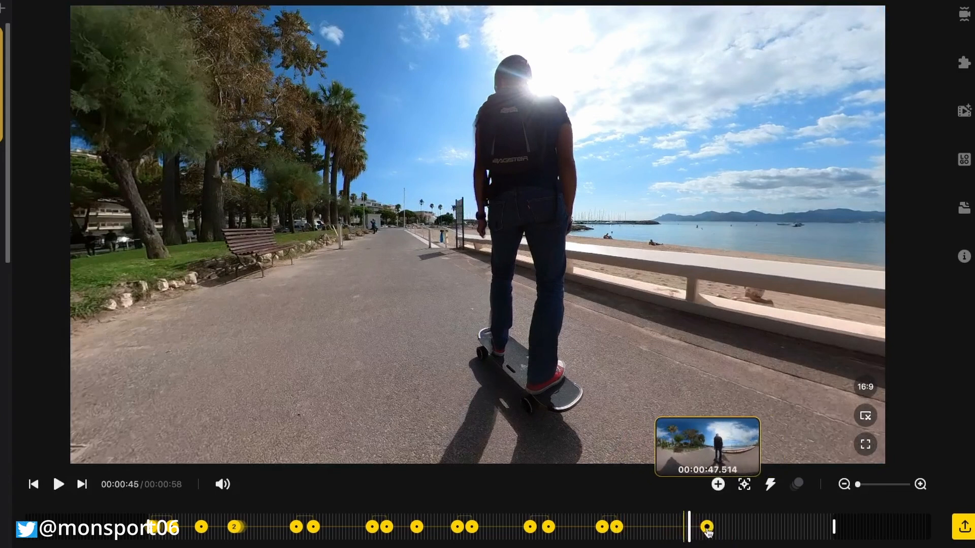
- Move the 00:00:44 keyframe to 00:00:48 and play the lengthened transition from the 00:00:39 keyframe
{"action": "left_click", "coordinate": [715, 527]}
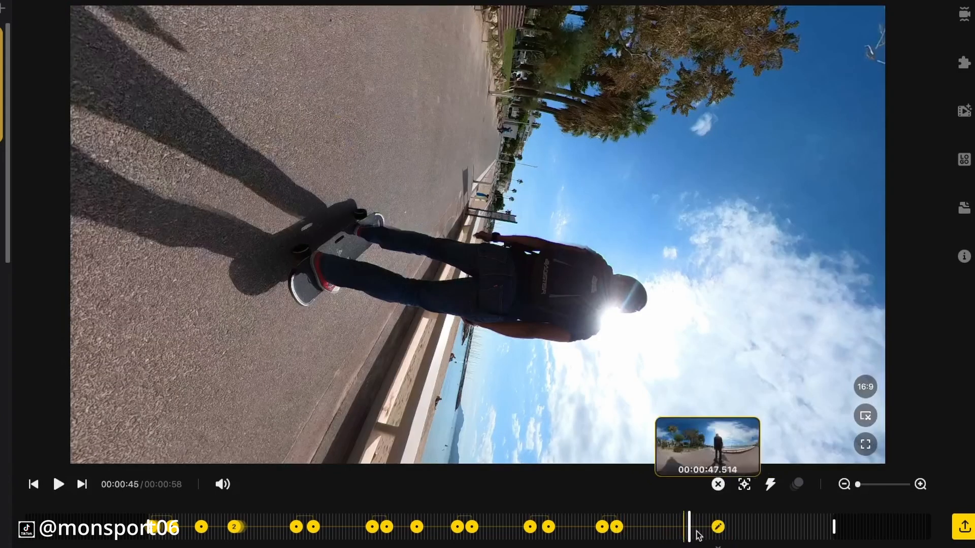
{"action": "left_click", "coordinate": [617, 529]}
{"action": "key", "text": "space"}
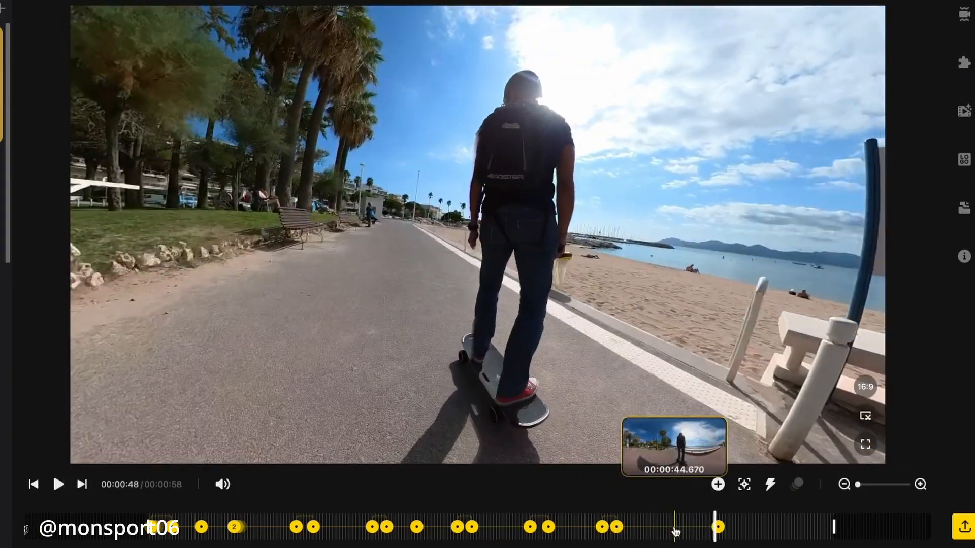
- Try Dissoudre lisse and the peak-shaped Entrer-en-fondu transition between the 00:00:39 and 00:00:48 keyframes, and play the latter
{"action": "left_click", "coordinate": [675, 532]}
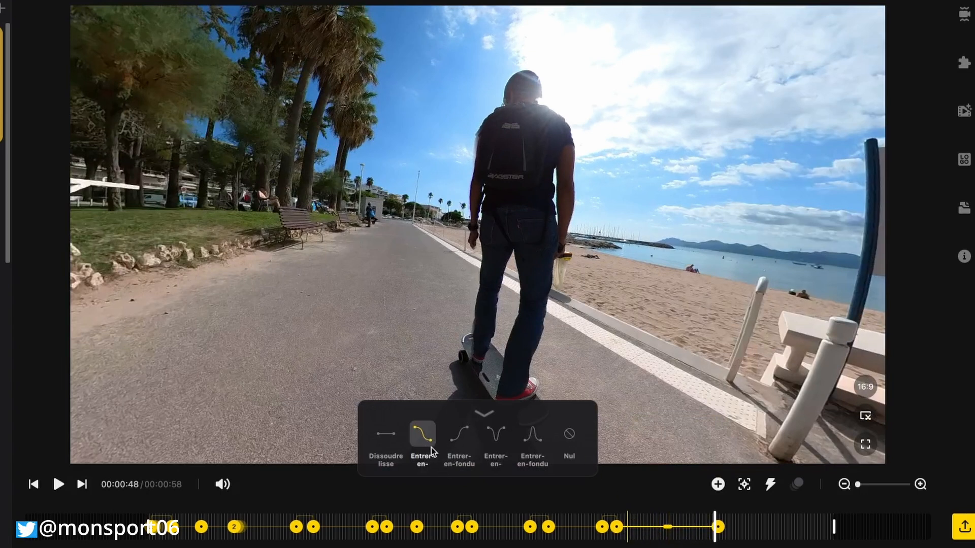
{"action": "left_click", "coordinate": [388, 437]}
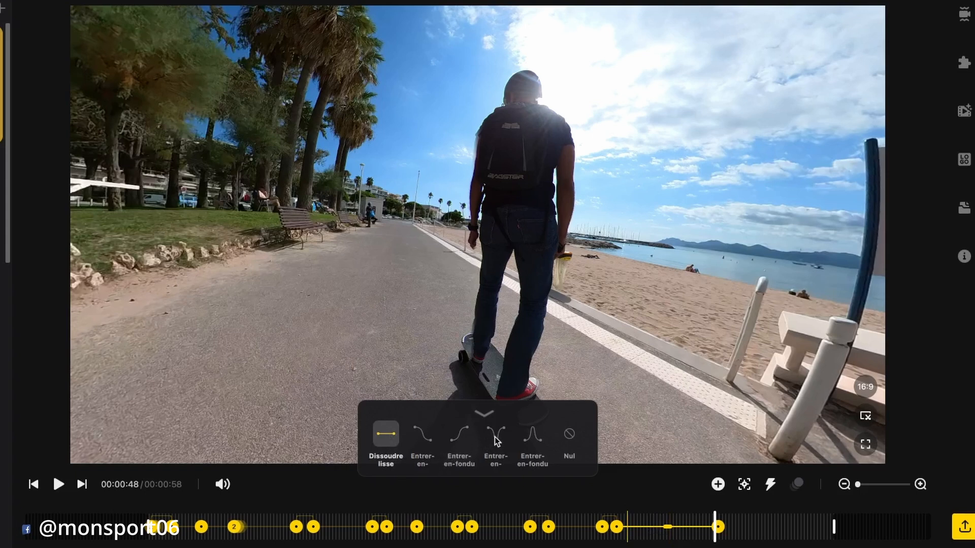
{"action": "left_click", "coordinate": [534, 438]}
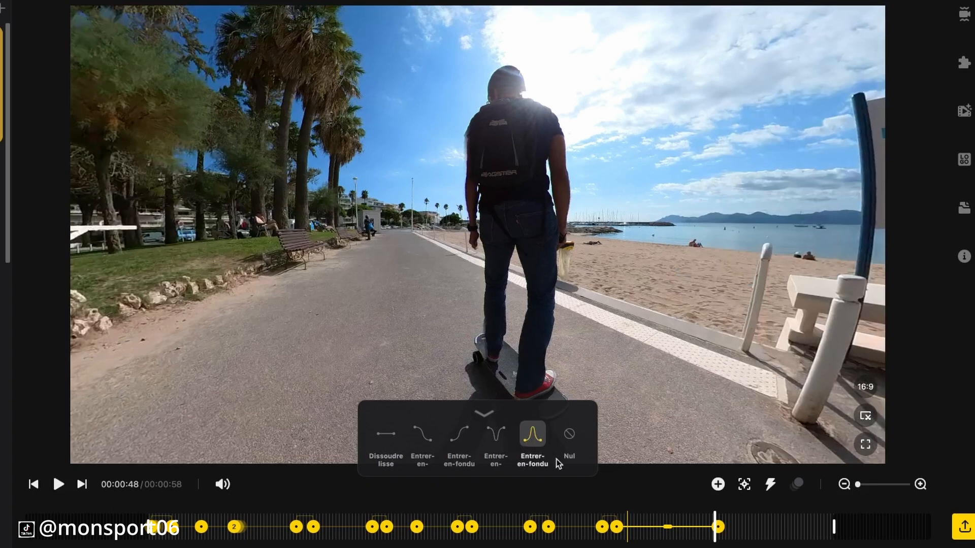
{"action": "left_click", "coordinate": [616, 527]}
{"action": "key", "text": "space"}
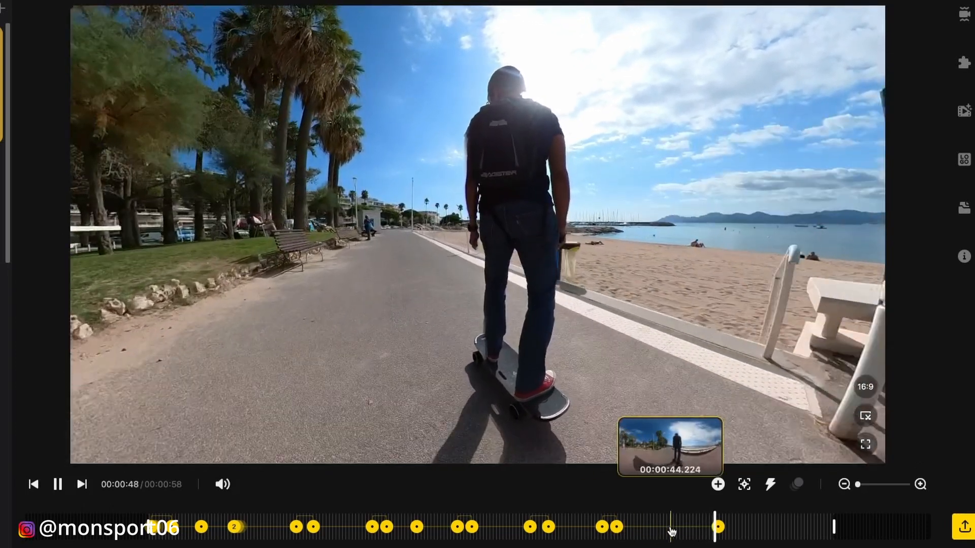
- Try the V-shaped Entrer-en- transition on the segment between the 00:00:39 and 00:00:48 keyframes and play it
{"action": "left_click", "coordinate": [668, 527]}
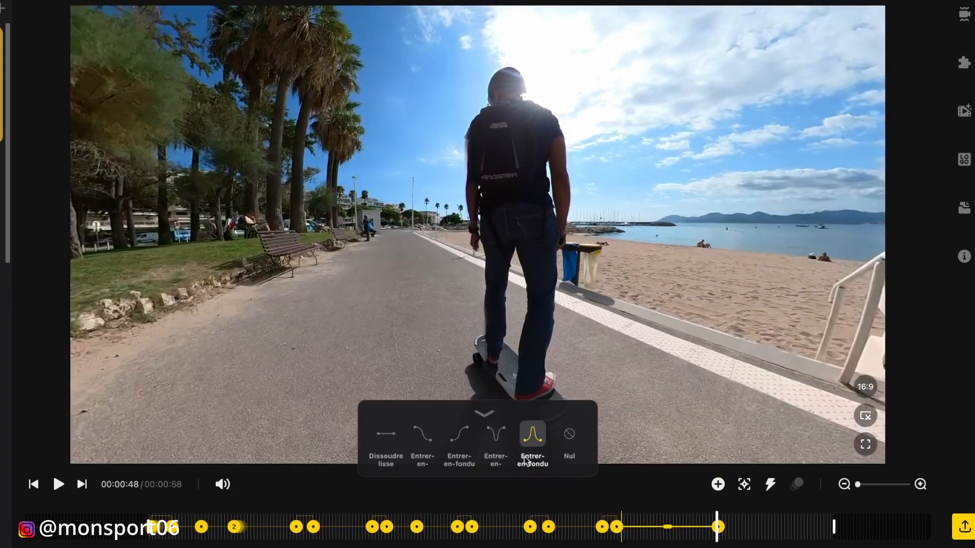
{"action": "left_click", "coordinate": [494, 437]}
{"action": "left_click", "coordinate": [616, 527]}
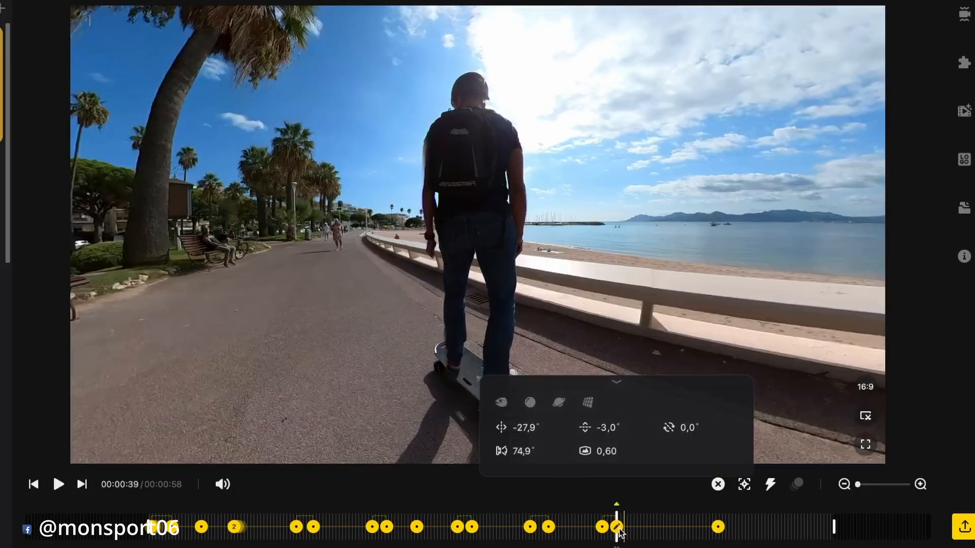
{"action": "key", "text": "space"}
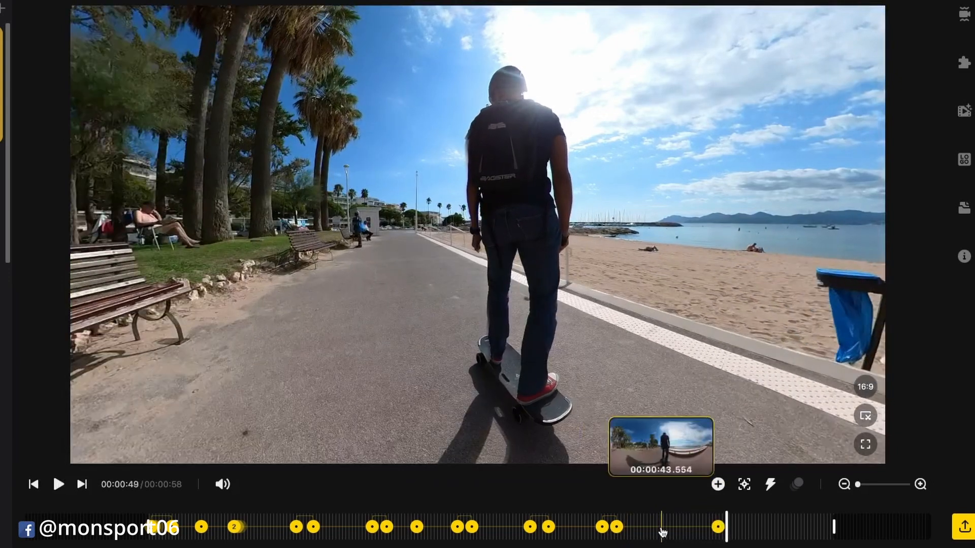
- Set the segment between the 00:00:39 and 00:00:48 keyframes to the S-shaped Entrer-en-fondu transition and play it
{"action": "left_click", "coordinate": [663, 528]}
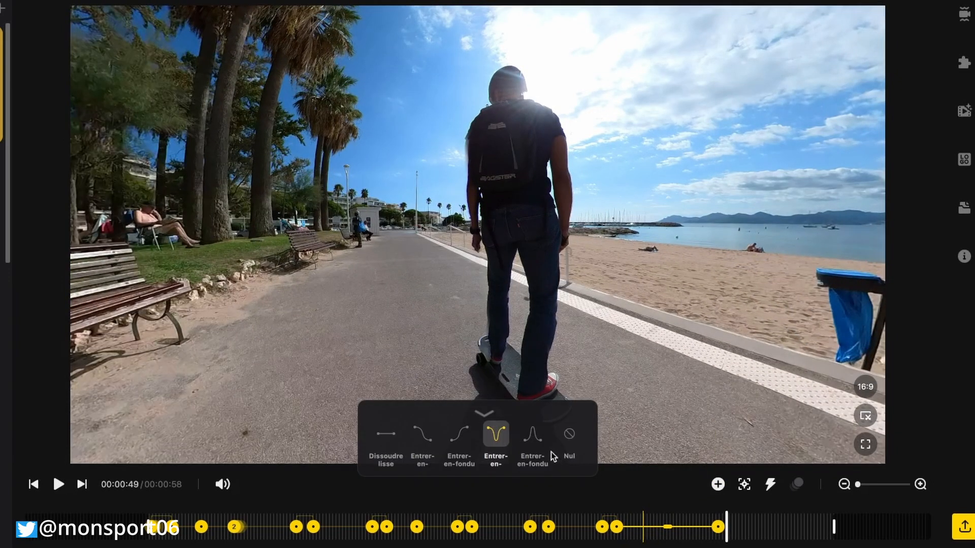
{"action": "left_click", "coordinate": [460, 437]}
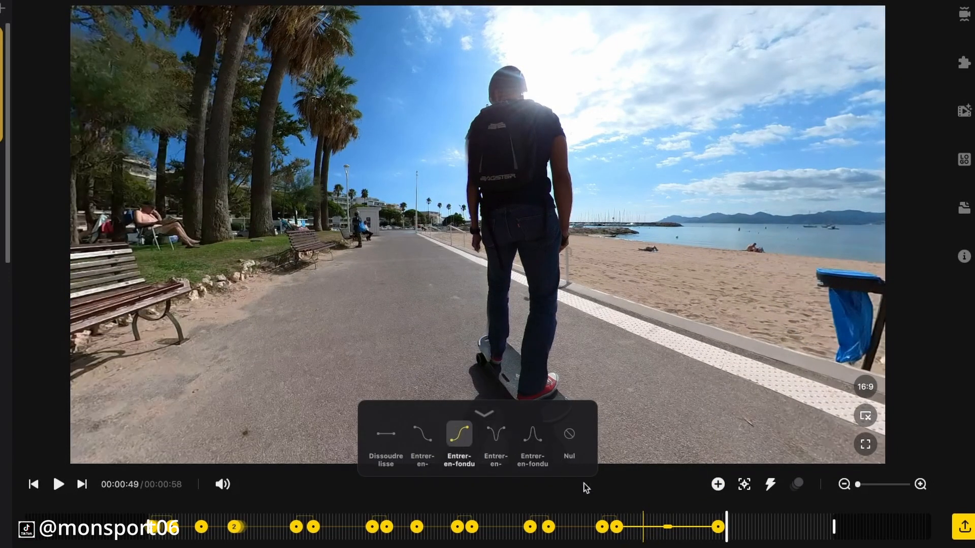
{"action": "left_click", "coordinate": [617, 531]}
{"action": "key", "text": "space"}
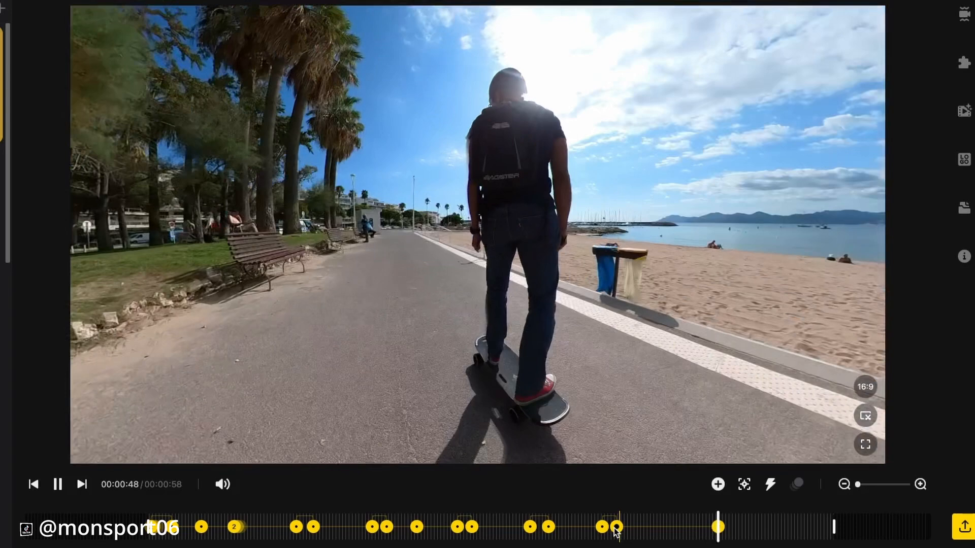
{"action": "key", "text": "space"}
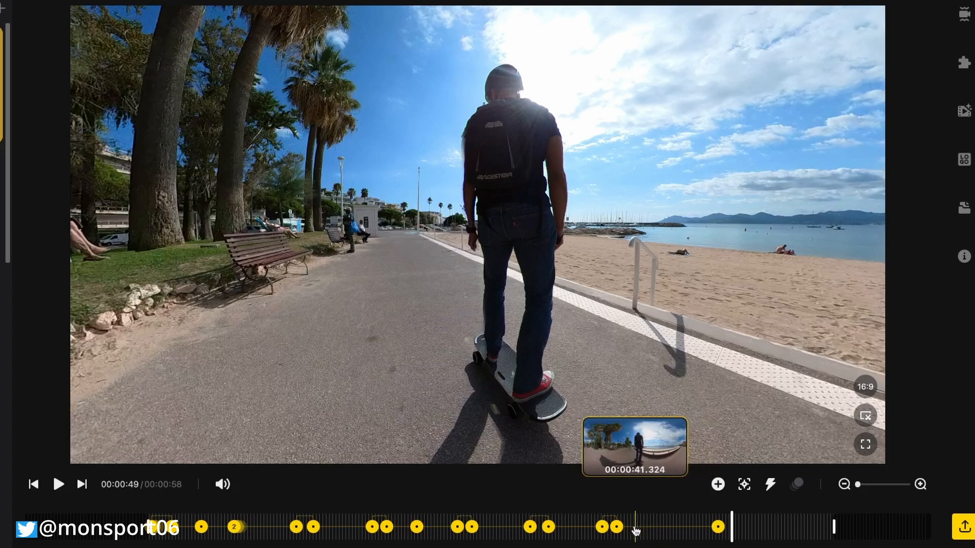
- Open the transition options of the segment before the 00:00:48 keyframe and examine the available editing commands and their shortcuts
{"action": "left_click", "coordinate": [672, 528]}
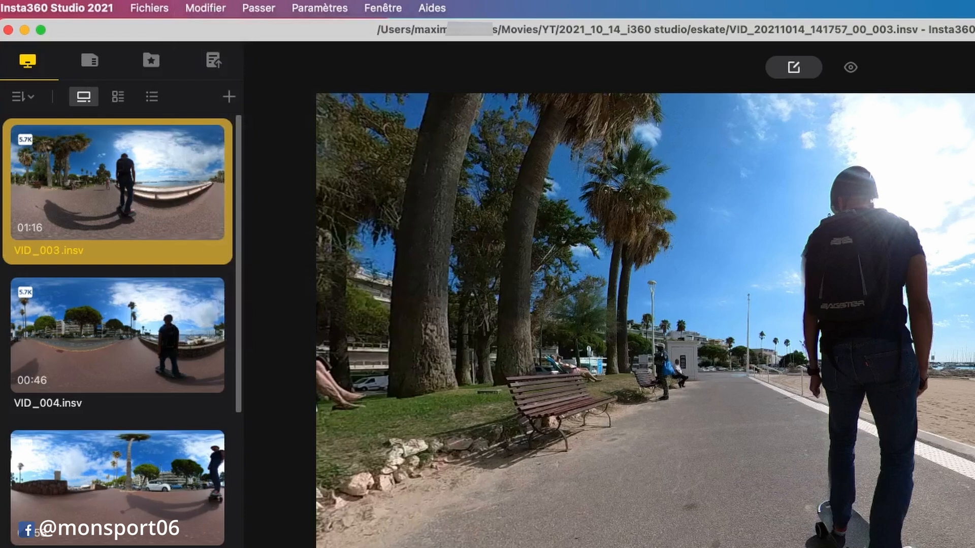
{"action": "left_click", "coordinate": [212, 7]}
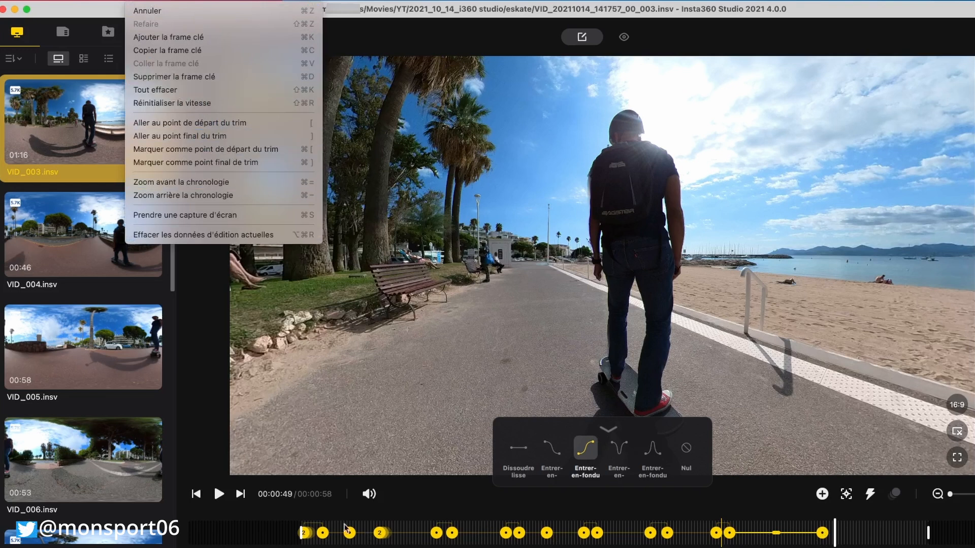
{"action": "left_click", "coordinate": [863, 545]}
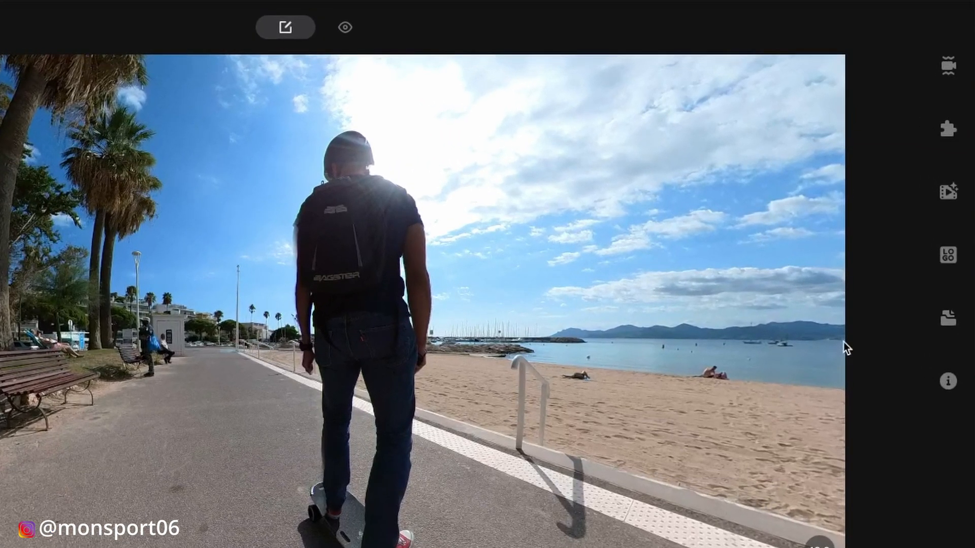
- Create a second project for the clip in Gestion de projet and open its name for editing
{"action": "left_click", "coordinate": [952, 325]}
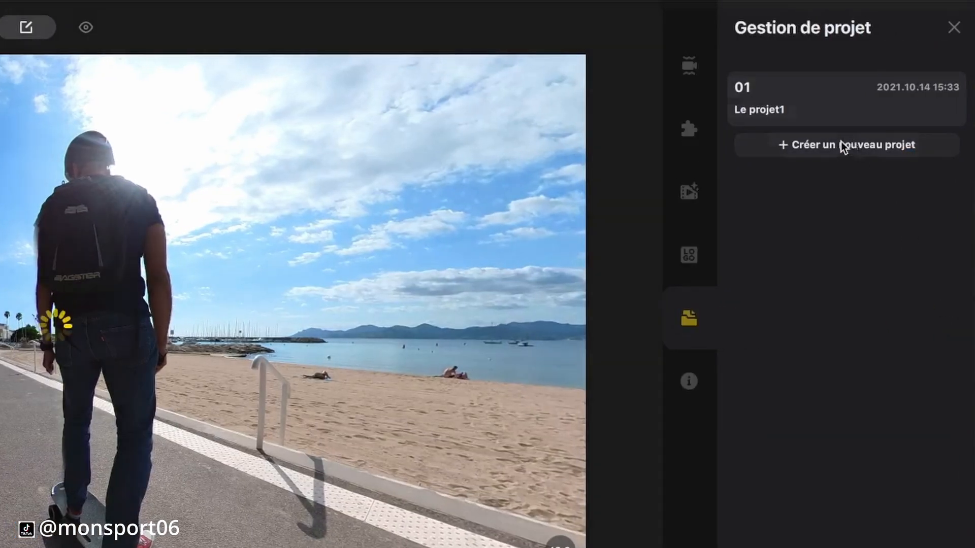
{"action": "left_click", "coordinate": [841, 146]}
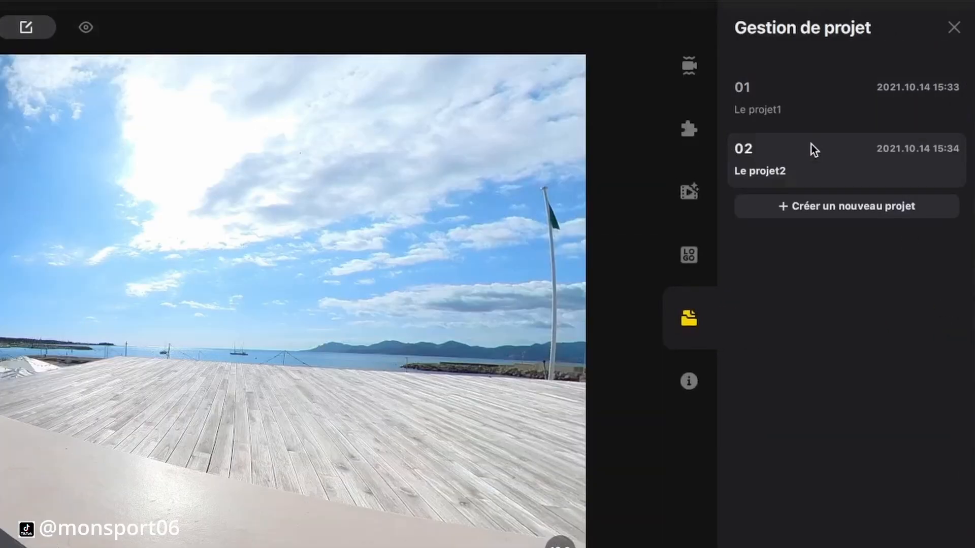
{"action": "double_click", "coordinate": [798, 169]}
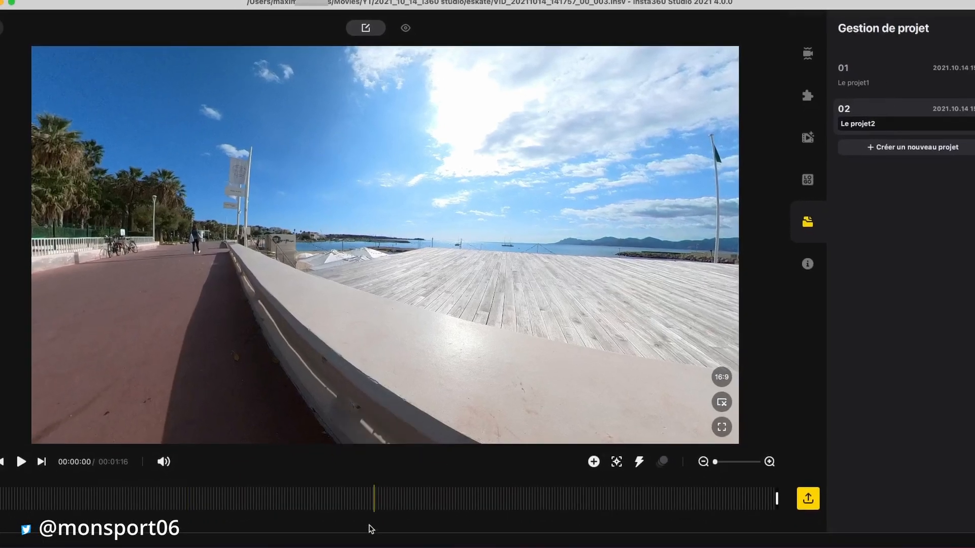
- In Le projet2, add a keyframe at 00:00:32 and another at 00:00:38 with the Tiny Planet view
{"action": "left_click", "coordinate": [323, 500]}
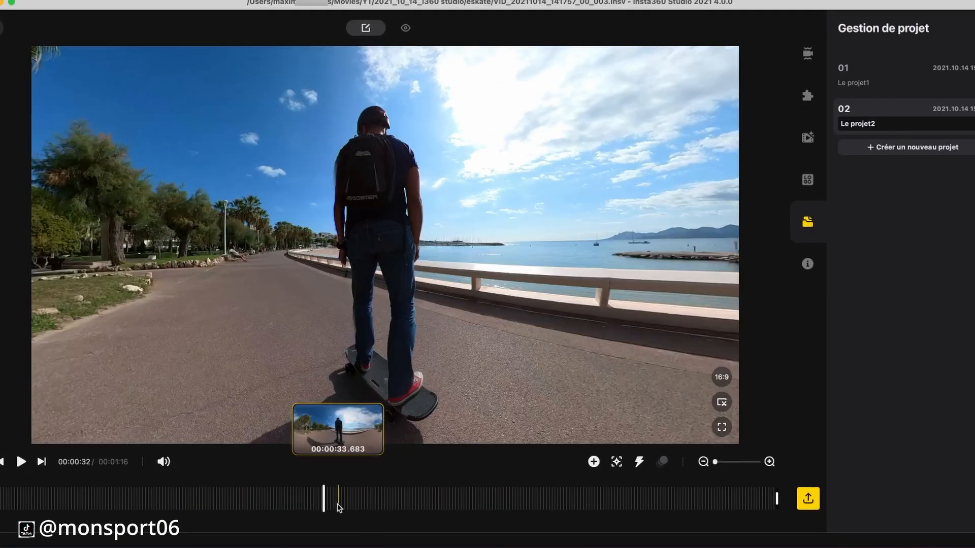
{"action": "left_click", "coordinate": [593, 462]}
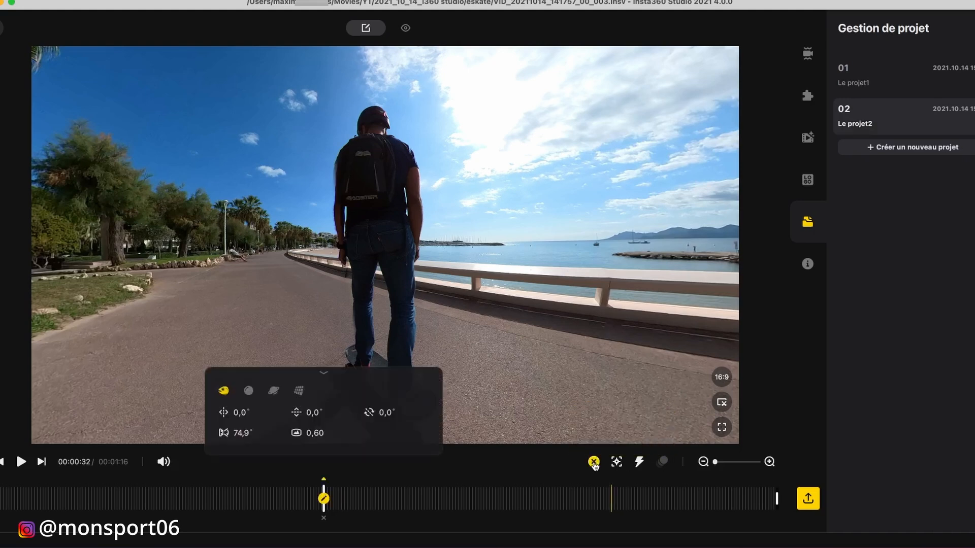
{"action": "left_click", "coordinate": [385, 498]}
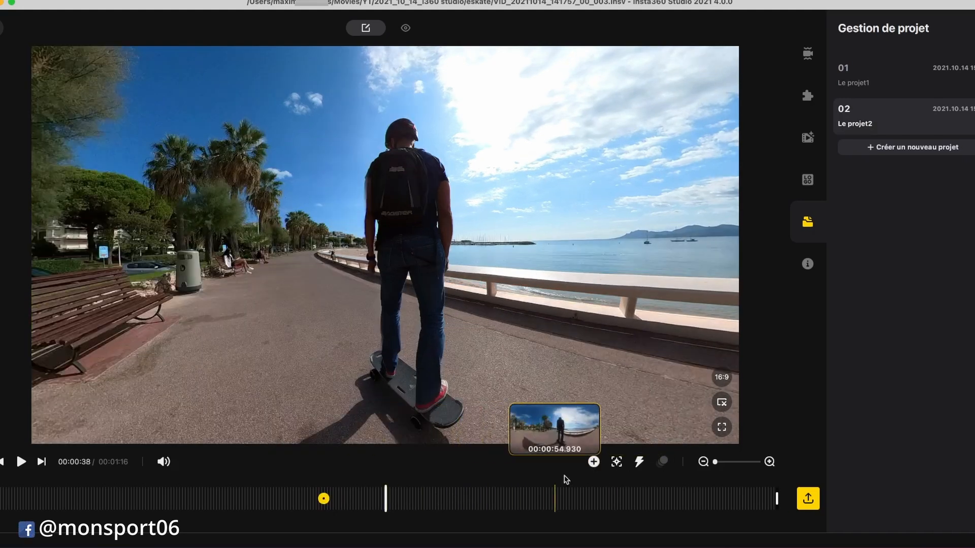
{"action": "left_click", "coordinate": [593, 462]}
{"action": "left_click", "coordinate": [335, 390]}
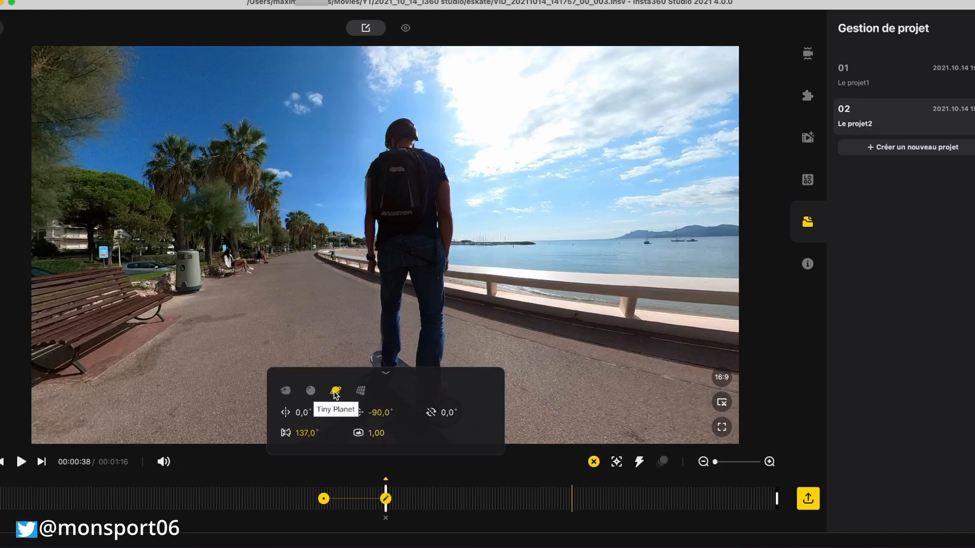
- Revisit Le projet2's 00:00:32 keyframe and play a short stretch of the clip ahead of it
{"action": "left_click", "coordinate": [323, 499]}
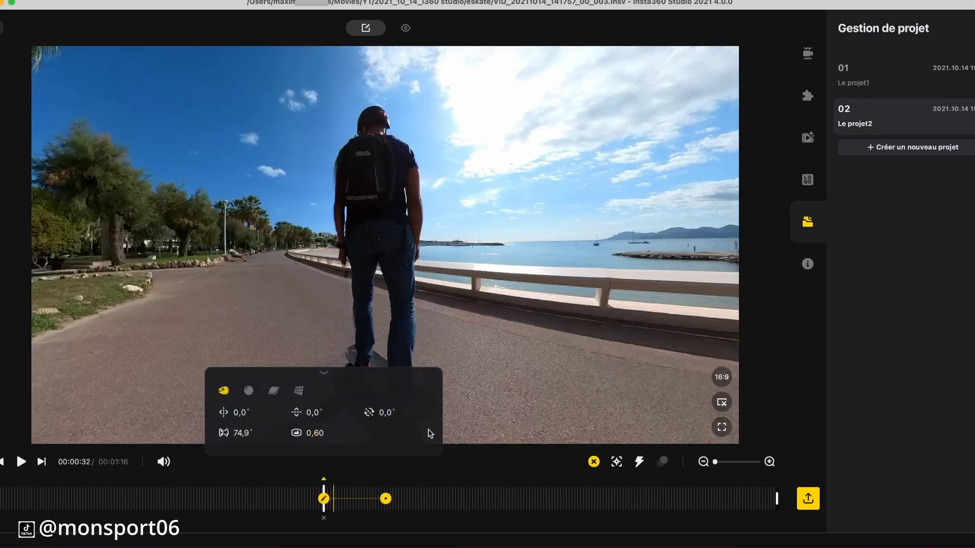
{"action": "left_click", "coordinate": [244, 498]}
{"action": "key", "text": "space"}
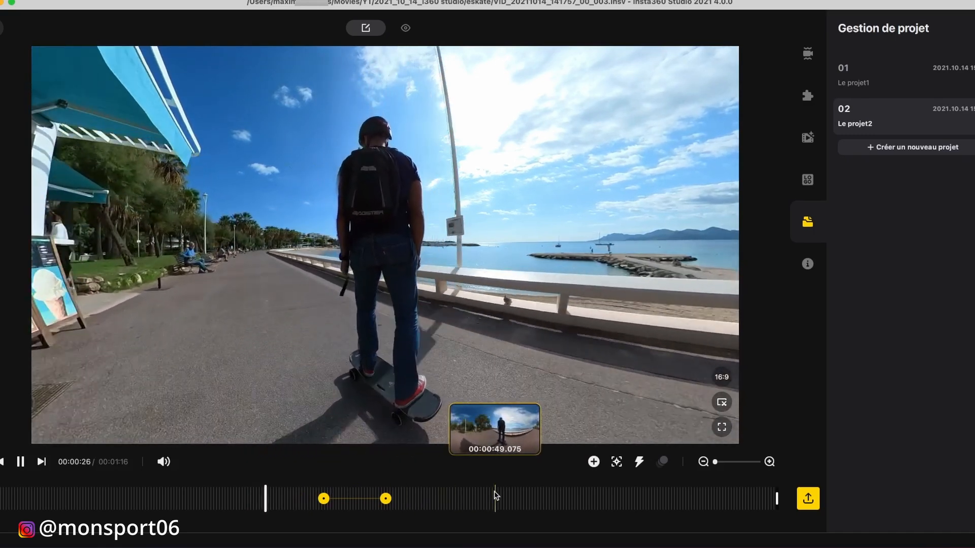
{"action": "key", "text": "space"}
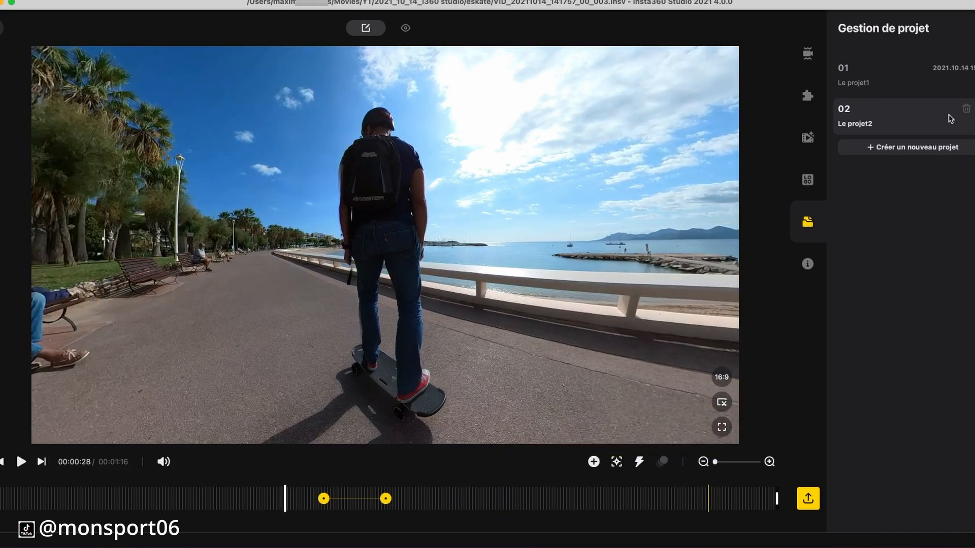
- Switch back to Le projet1 to view its keyframes, and create a third project for the clip
{"action": "left_click", "coordinate": [876, 87]}
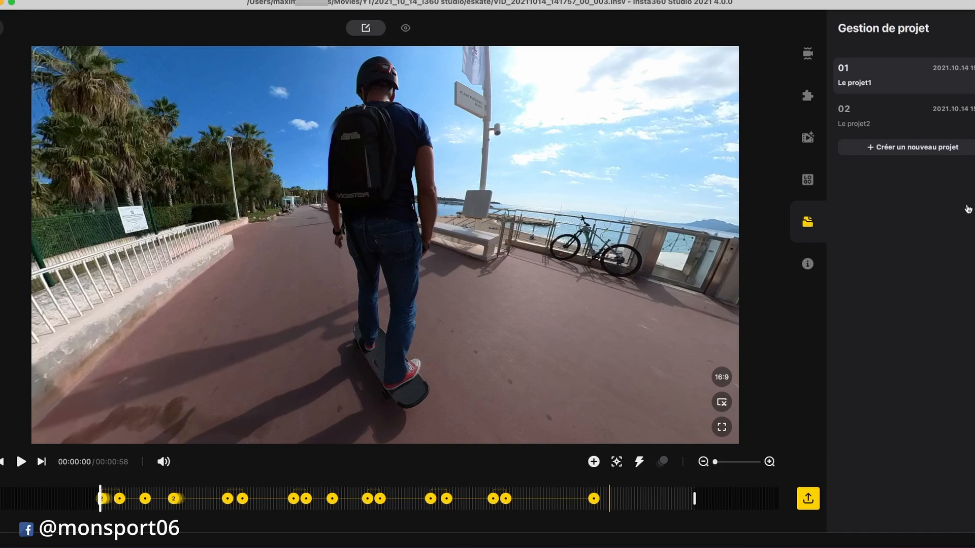
{"action": "left_click", "coordinate": [908, 147]}
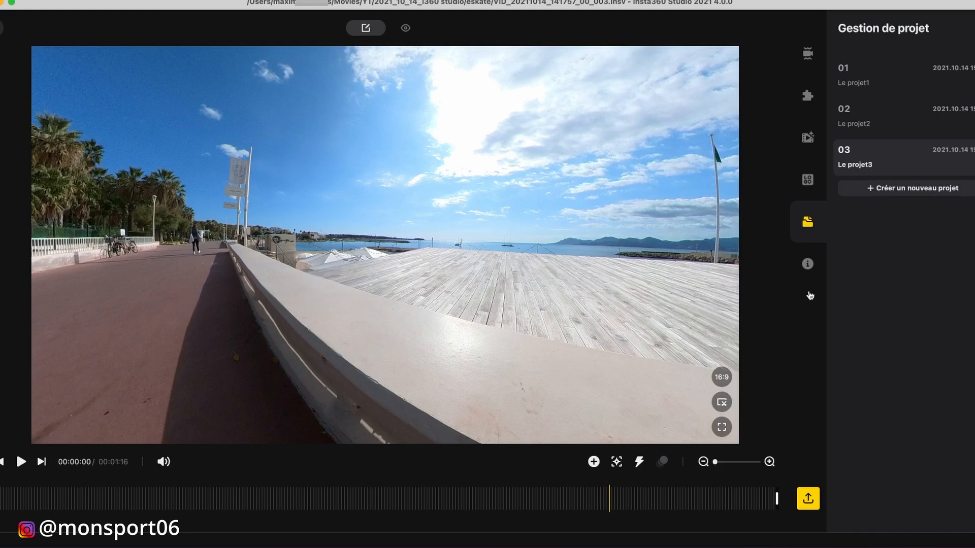
- Turn the view to face the skateboarder and track his upper body with Deep Track starting at 00:00:04
{"action": "left_click_drag", "start_coordinate": [311, 326], "coordinate": [509, 333]}
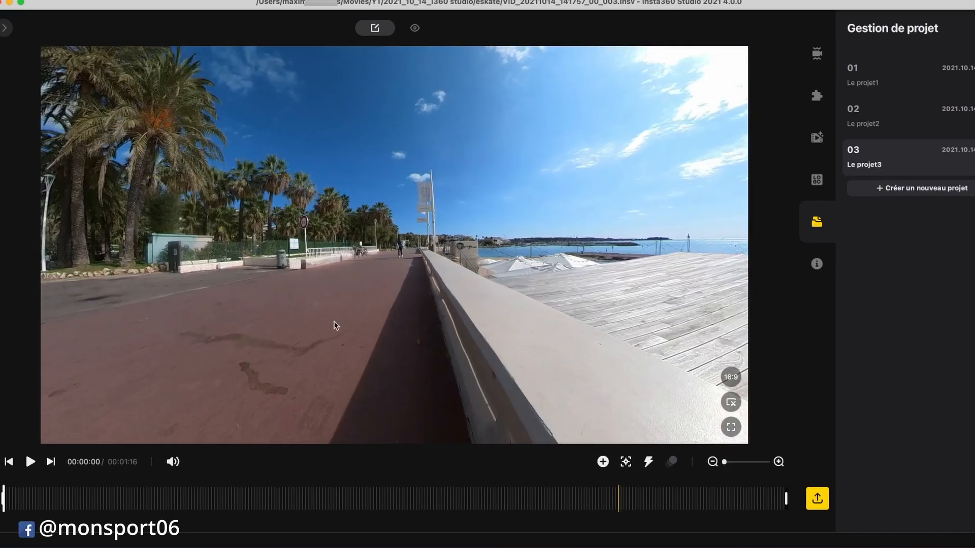
{"action": "left_click_drag", "start_coordinate": [96, 386], "coordinate": [463, 437]}
{"action": "left_click", "coordinate": [577, 508]}
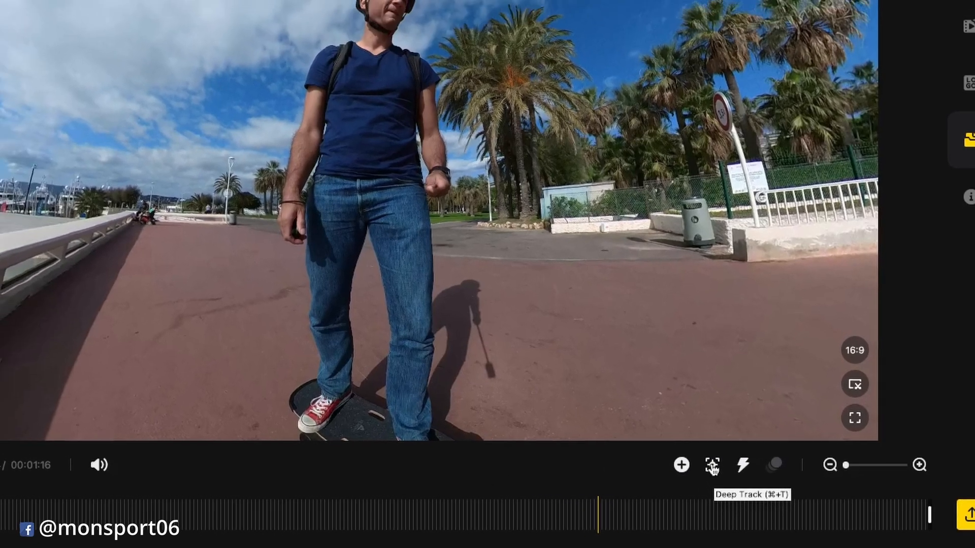
{"action": "left_click", "coordinate": [713, 465]}
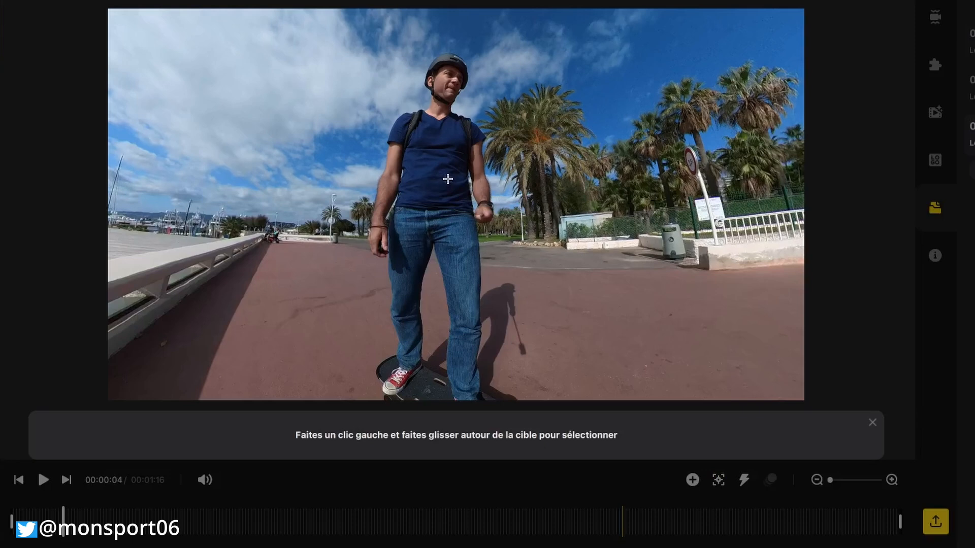
{"action": "left_click_drag", "start_coordinate": [410, 86], "coordinate": [472, 189]}
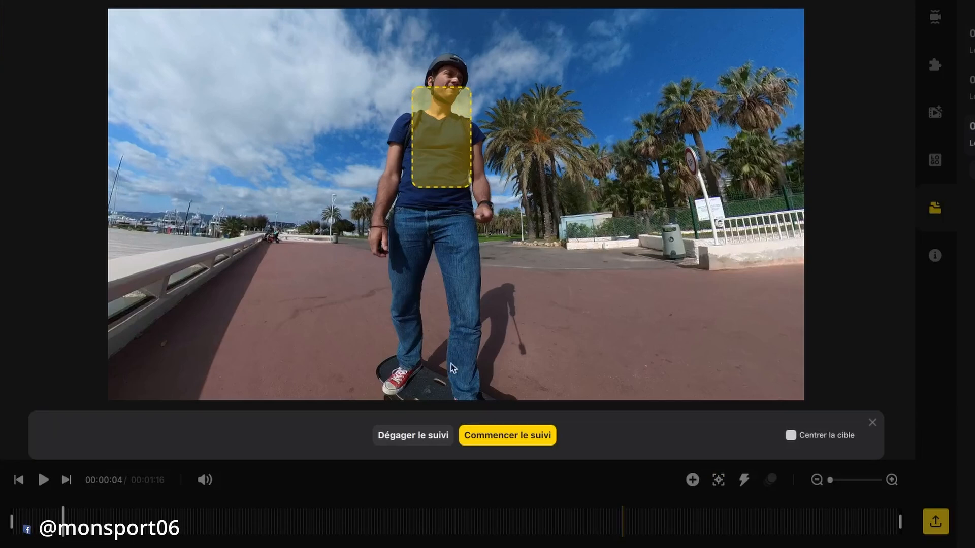
{"action": "left_click", "coordinate": [507, 444]}
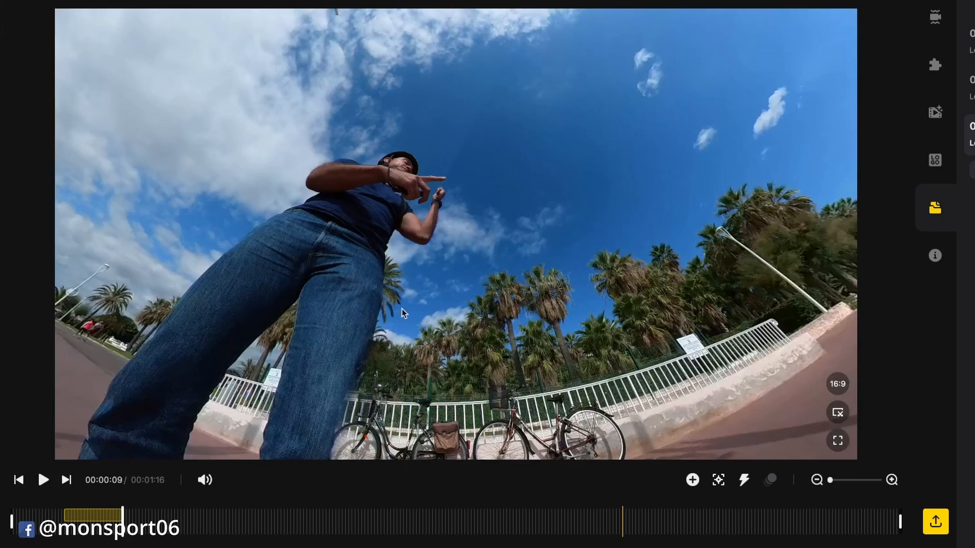
- Play back the first tracked section, pause at 00:00:10 and turn the view to face the skateboarder
{"action": "left_click", "coordinate": [57, 518]}
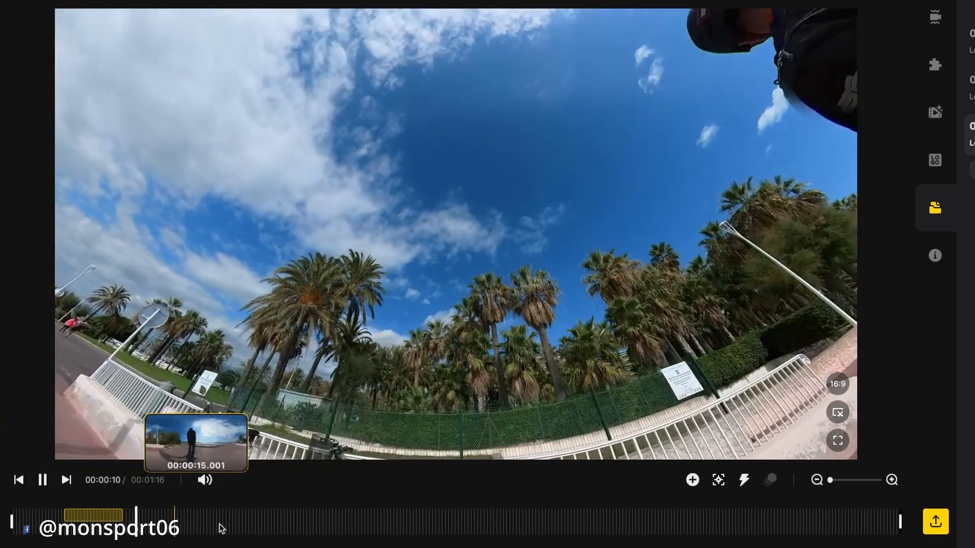
{"action": "key", "text": "space"}
{"action": "left_click_drag", "start_coordinate": [329, 383], "coordinate": [382, 259]}
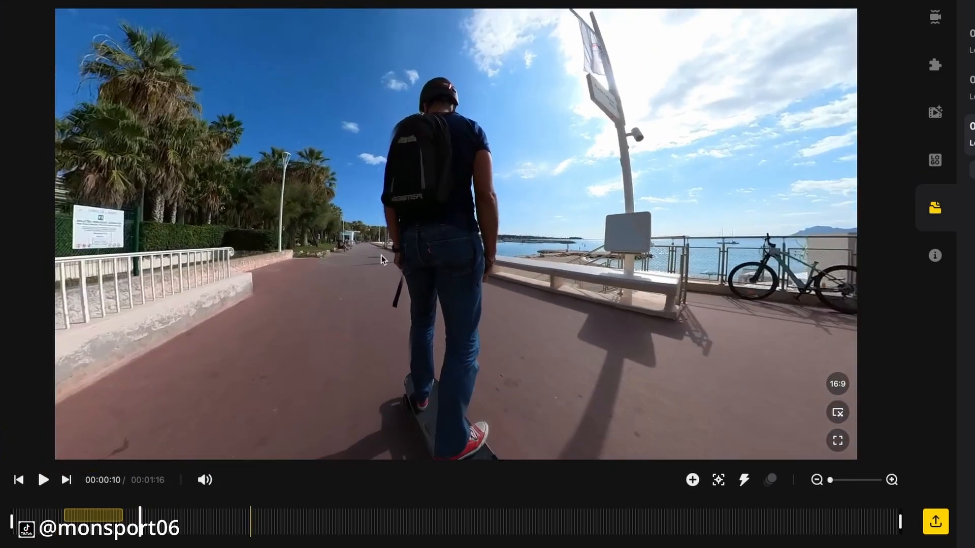
- Center the skateboarder at 00:00:20 and track his backpack with Deep Track, stopping the tracking at 00:00:30
{"action": "left_click", "coordinate": [251, 512]}
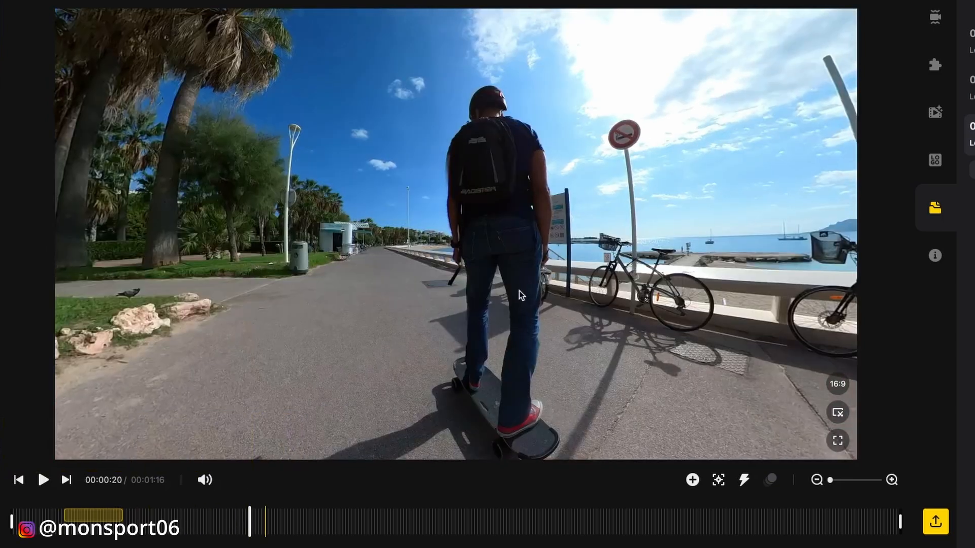
{"action": "left_click_drag", "start_coordinate": [518, 290], "coordinate": [455, 282]}
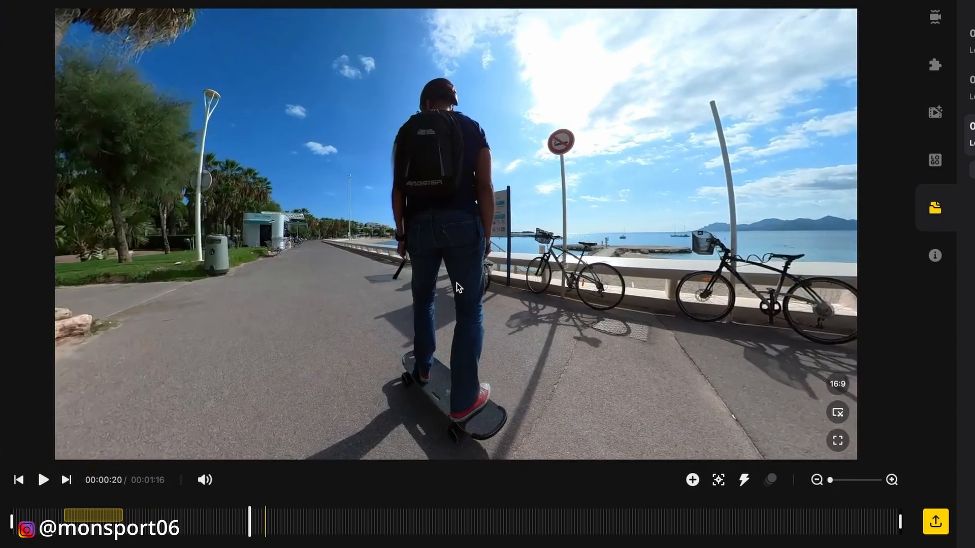
{"action": "left_click", "coordinate": [718, 479]}
{"action": "left_click_drag", "start_coordinate": [403, 96], "coordinate": [472, 192]}
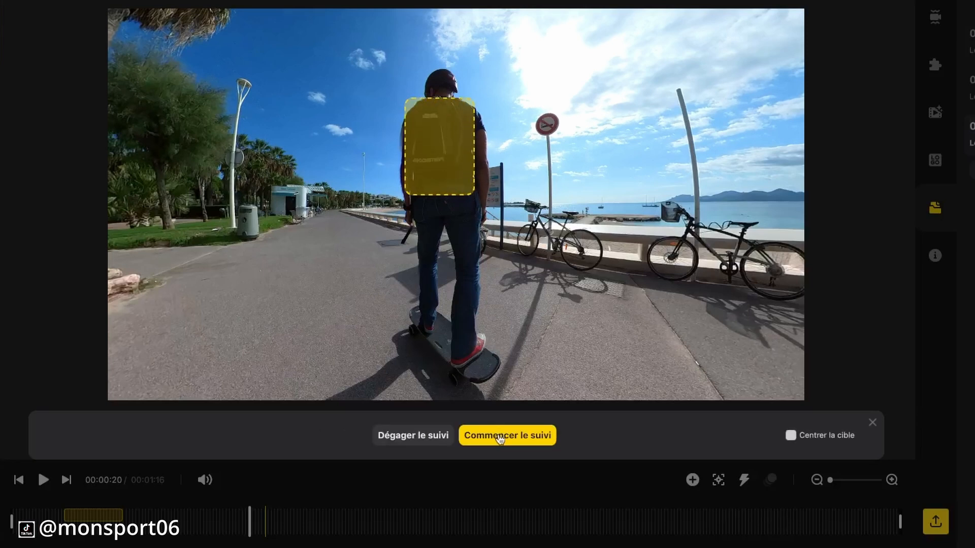
{"action": "left_click", "coordinate": [500, 436]}
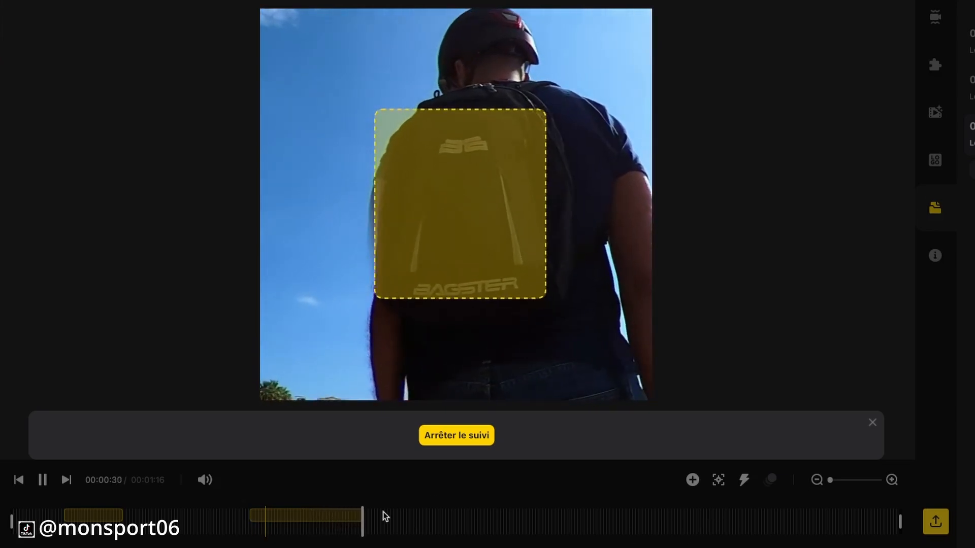
{"action": "left_click", "coordinate": [456, 435]}
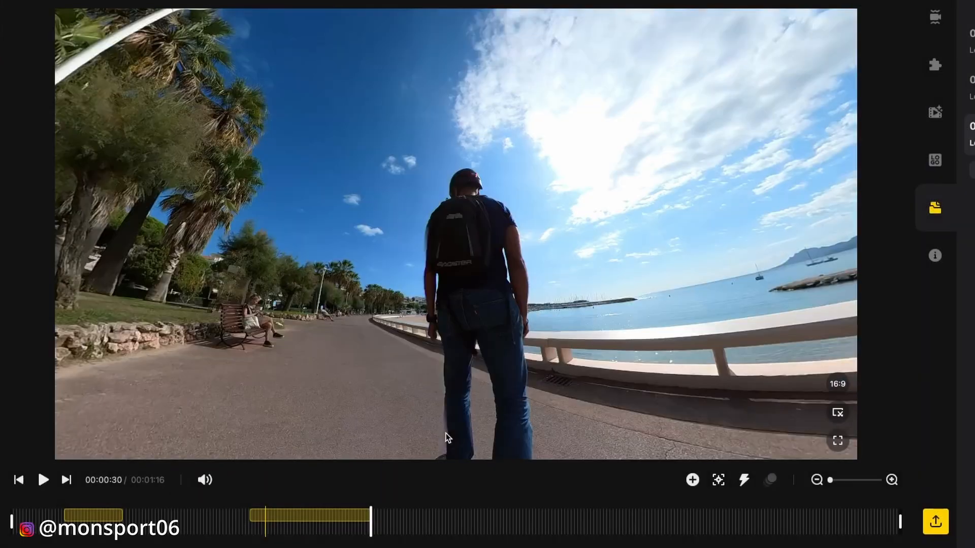
- Play back the backpack tracking from its start, skip past its end and pause at 00:00:34
{"action": "left_click", "coordinate": [251, 522]}
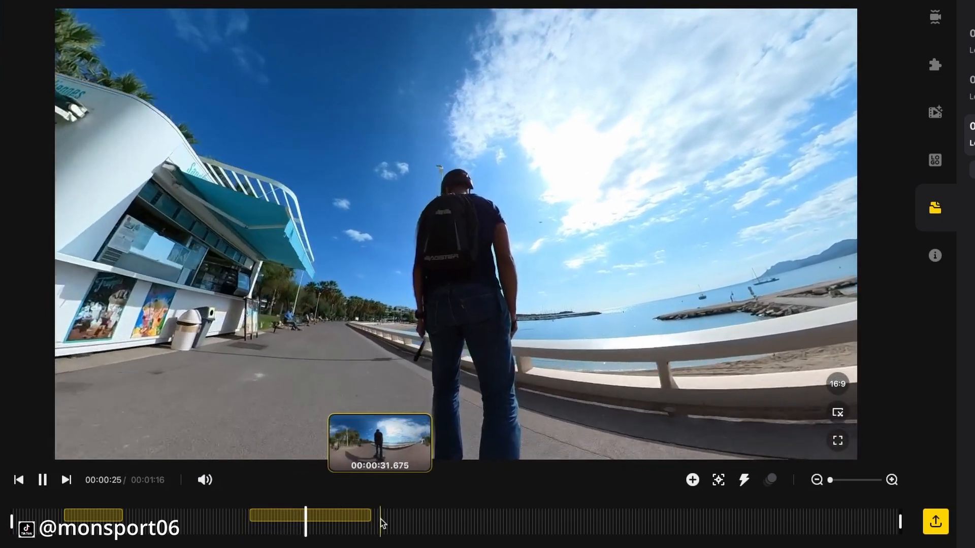
{"action": "left_click", "coordinate": [383, 519]}
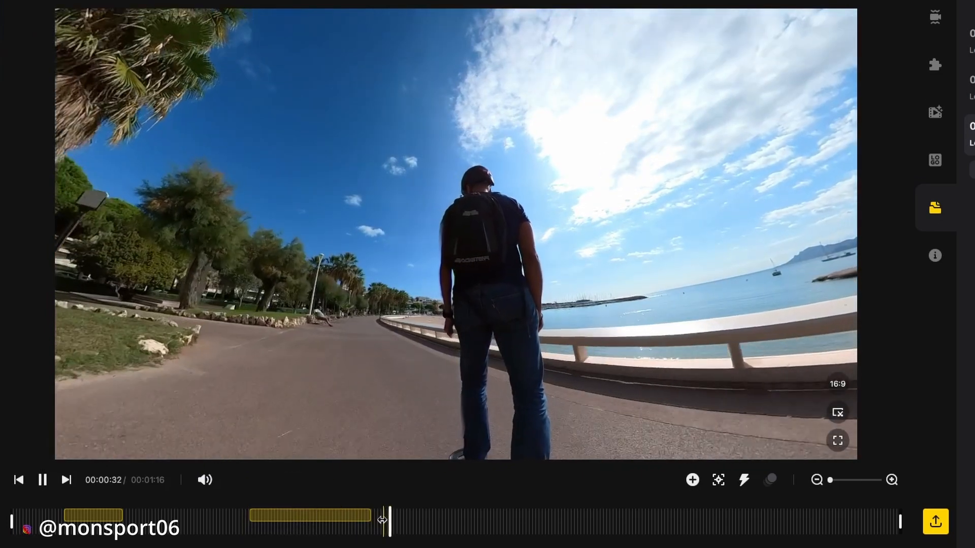
{"action": "key", "text": "space"}
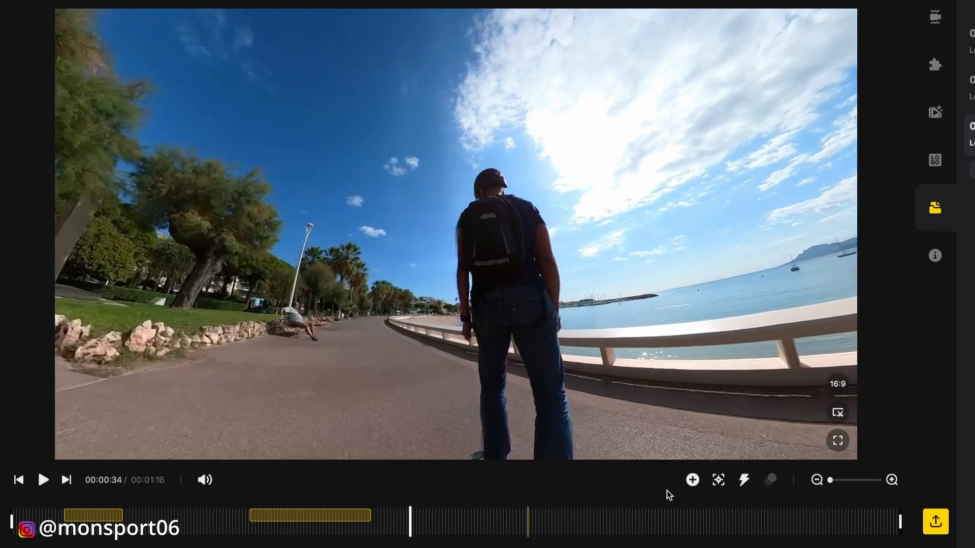
- Track the person seated on the bench beside the path with Deep Track from 00:00:34 to 00:00:40
{"action": "left_click", "coordinate": [719, 480]}
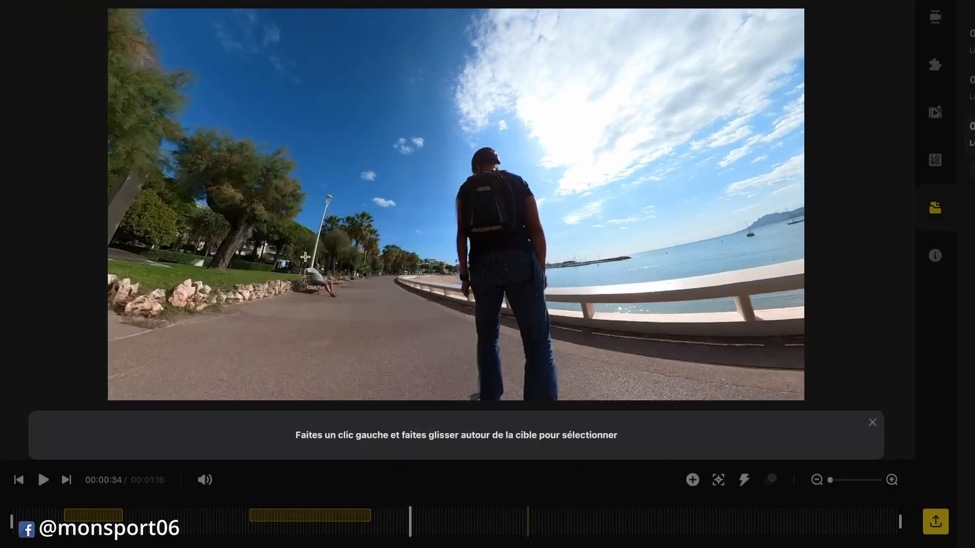
{"action": "left_click_drag", "start_coordinate": [305, 262], "coordinate": [323, 285]}
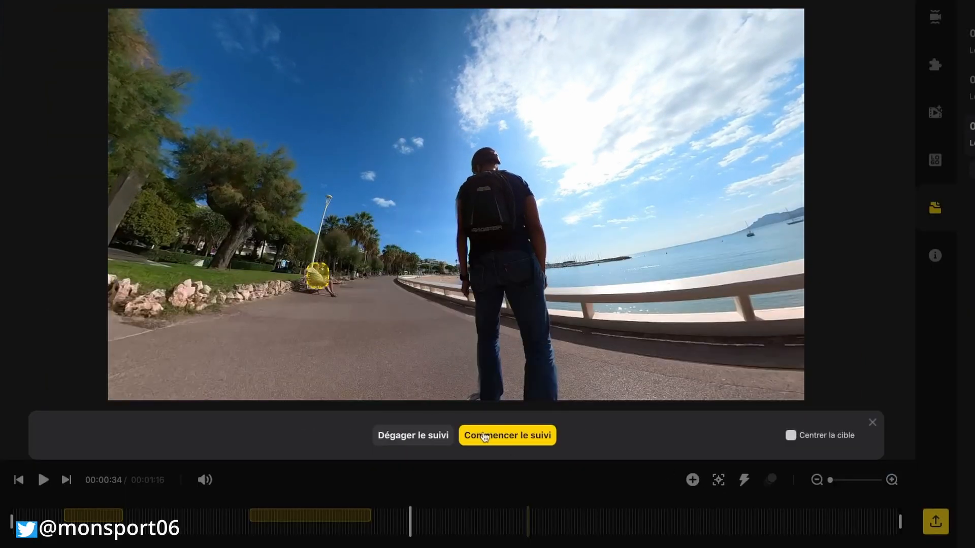
{"action": "left_click", "coordinate": [508, 435]}
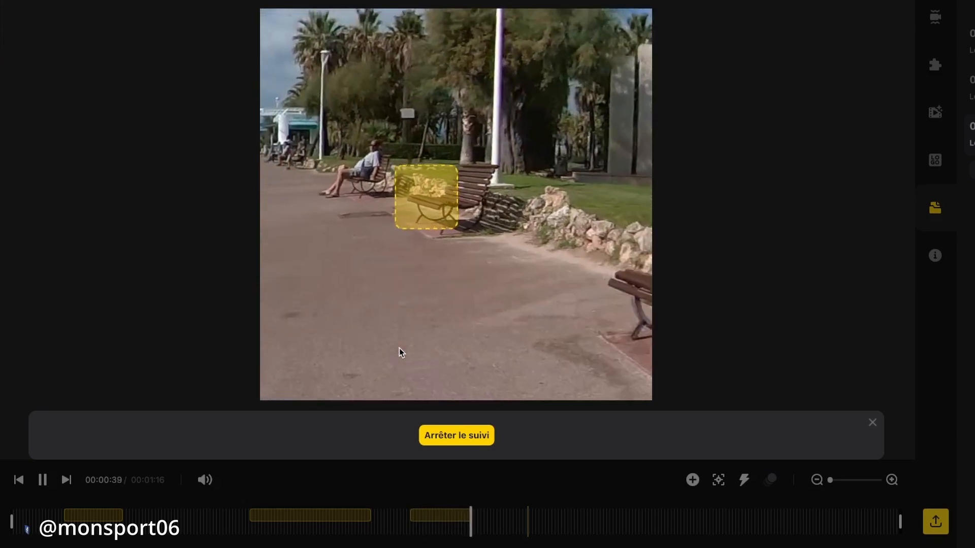
{"action": "left_click", "coordinate": [470, 432]}
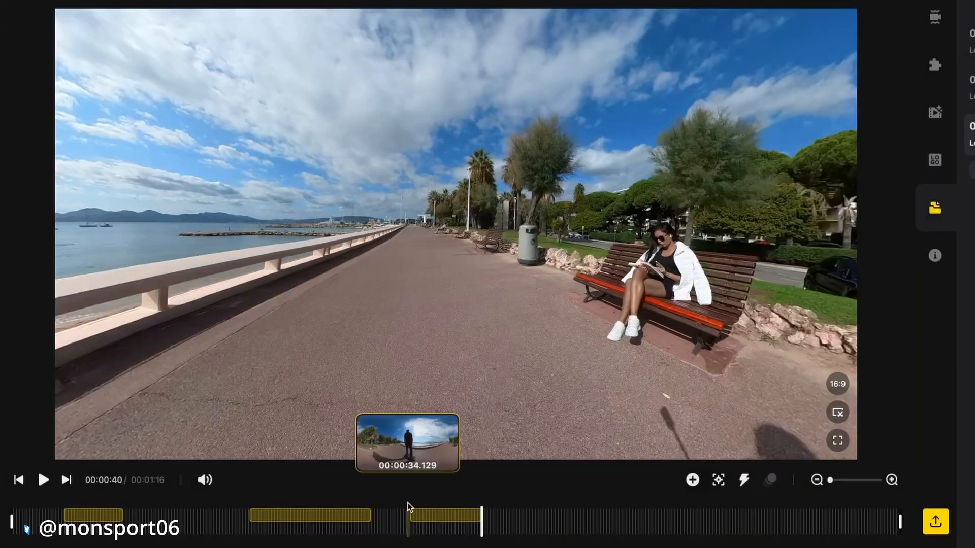
- Play back the bench tracking section and turn the view around from its end at 00:00:40 to face the skateboarder
{"action": "left_click", "coordinate": [403, 505]}
{"action": "key", "text": "space"}
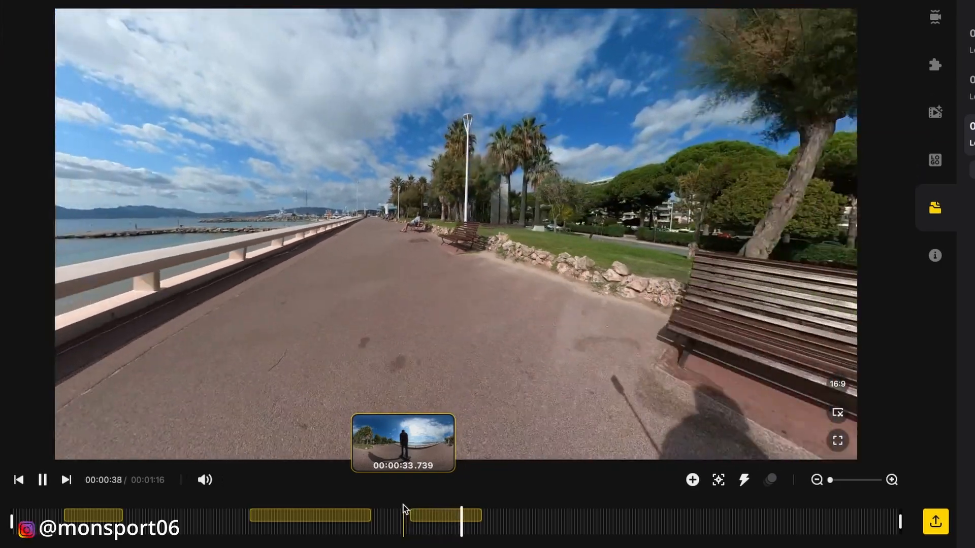
{"action": "key", "text": "space"}
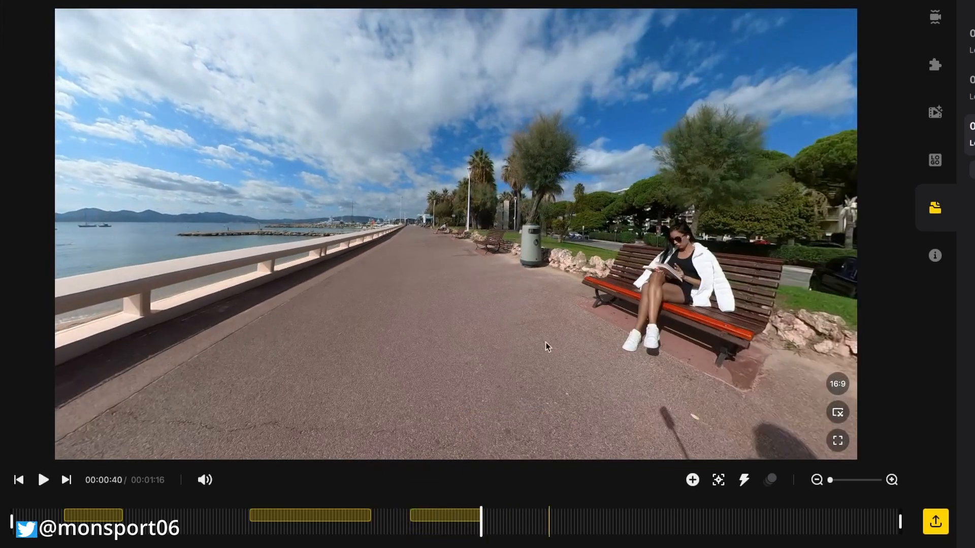
{"action": "left_click_drag", "start_coordinate": [578, 355], "coordinate": [381, 354]}
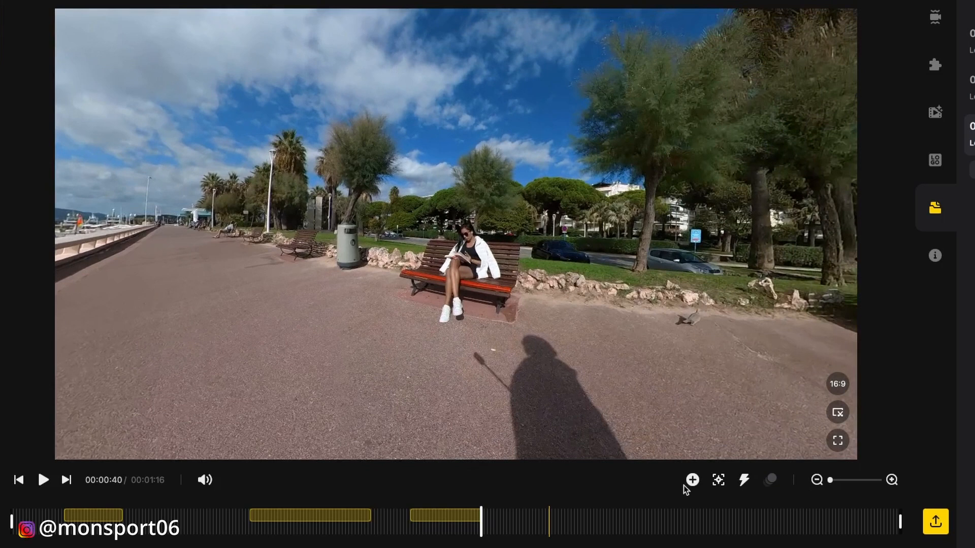
{"action": "left_click_drag", "start_coordinate": [677, 385], "coordinate": [494, 352]}
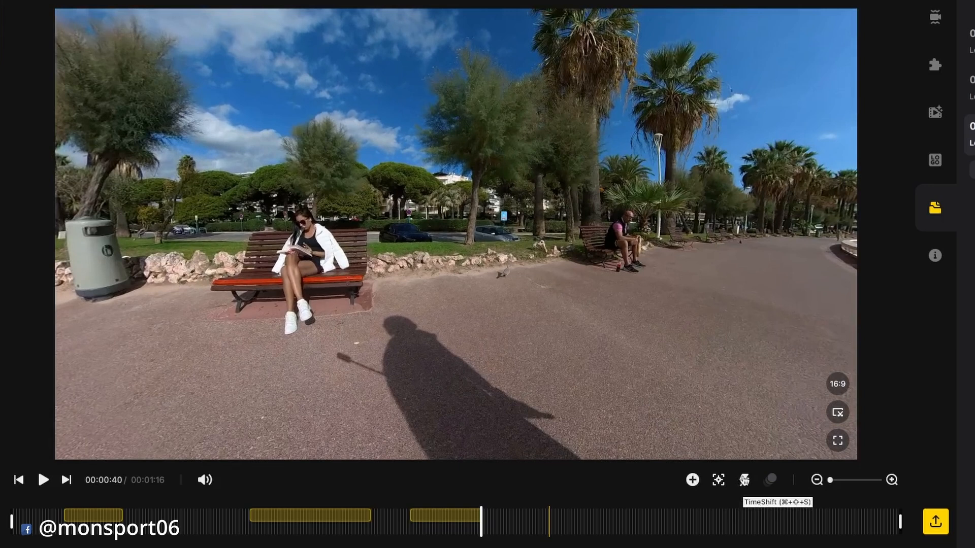
{"action": "left_click_drag", "start_coordinate": [710, 365], "coordinate": [511, 373]}
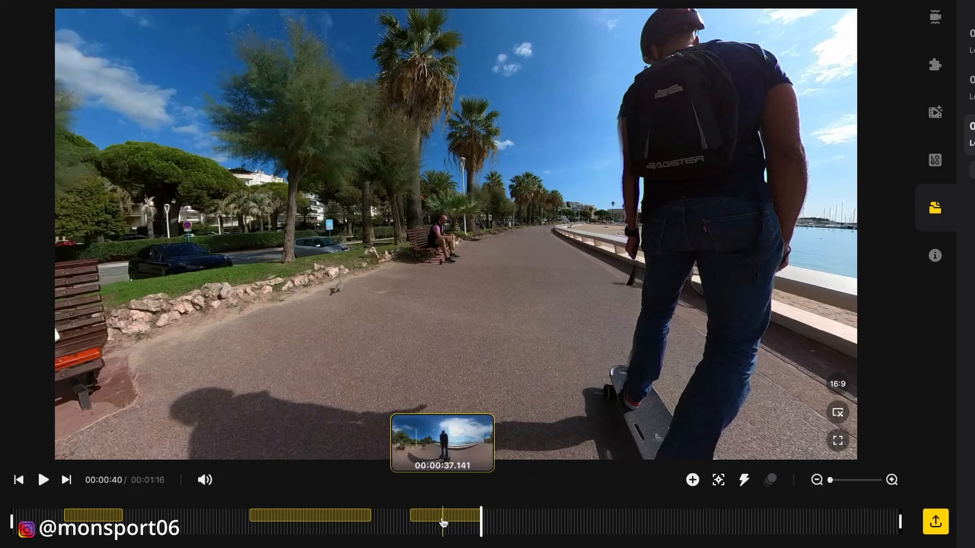
- Delete all three Deep Track sections from the timeline
{"action": "left_click", "coordinate": [443, 523]}
{"action": "left_click", "coordinate": [360, 448]}
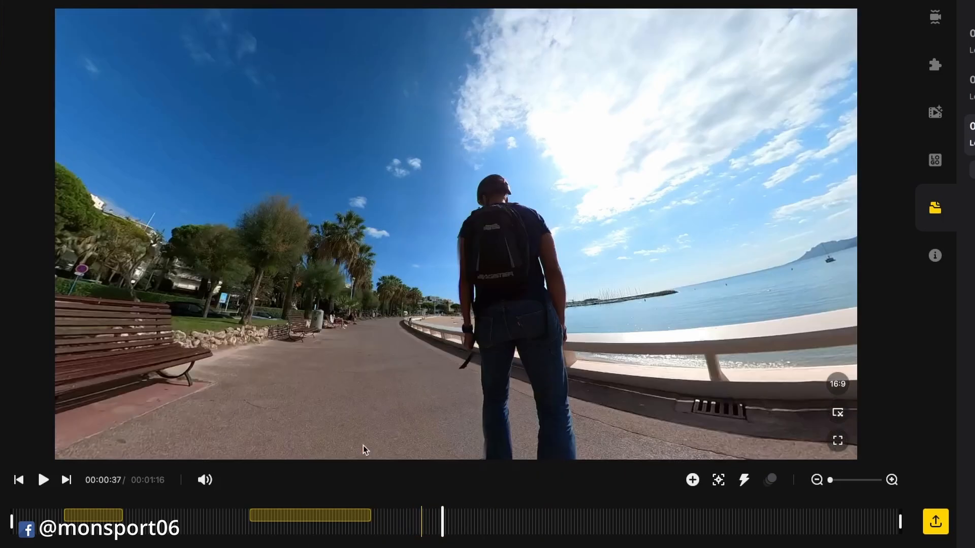
{"action": "left_click", "coordinate": [327, 517]}
{"action": "left_click", "coordinate": [359, 446]}
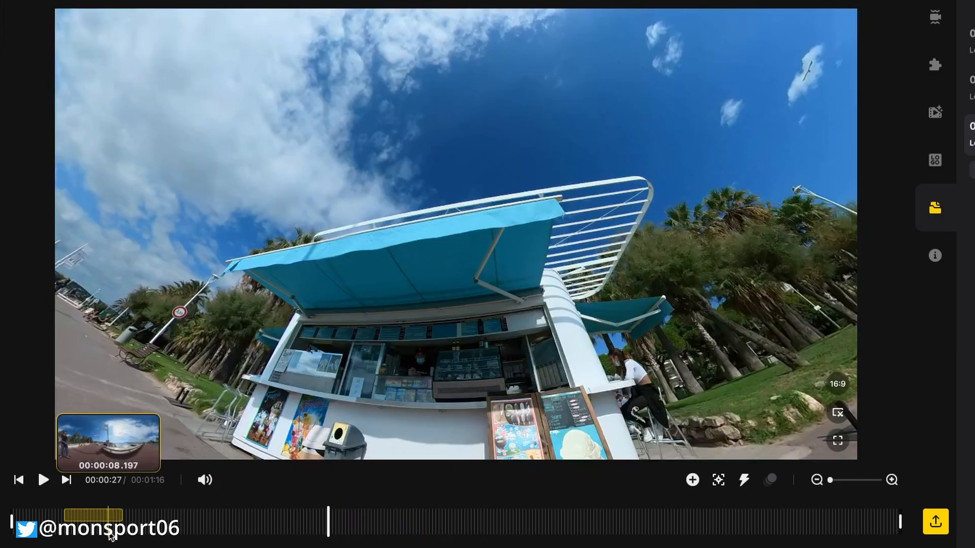
{"action": "left_click", "coordinate": [107, 515]}
{"action": "left_click", "coordinate": [358, 447]}
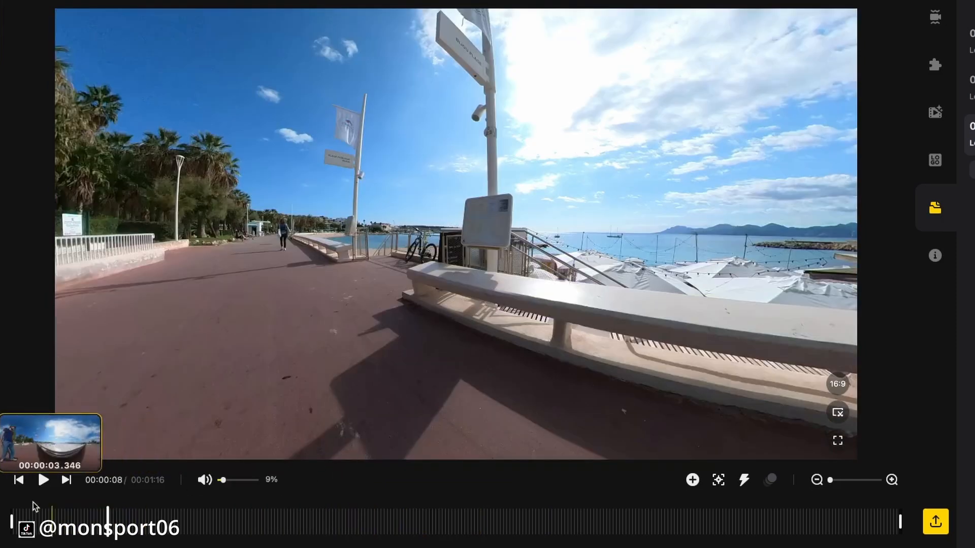
- Preview the clip from near its beginning, and trim about ten seconds off its start and a short stretch off its end
{"action": "left_click", "coordinate": [23, 518]}
{"action": "key", "text": "space"}
{"action": "key", "text": "space"}
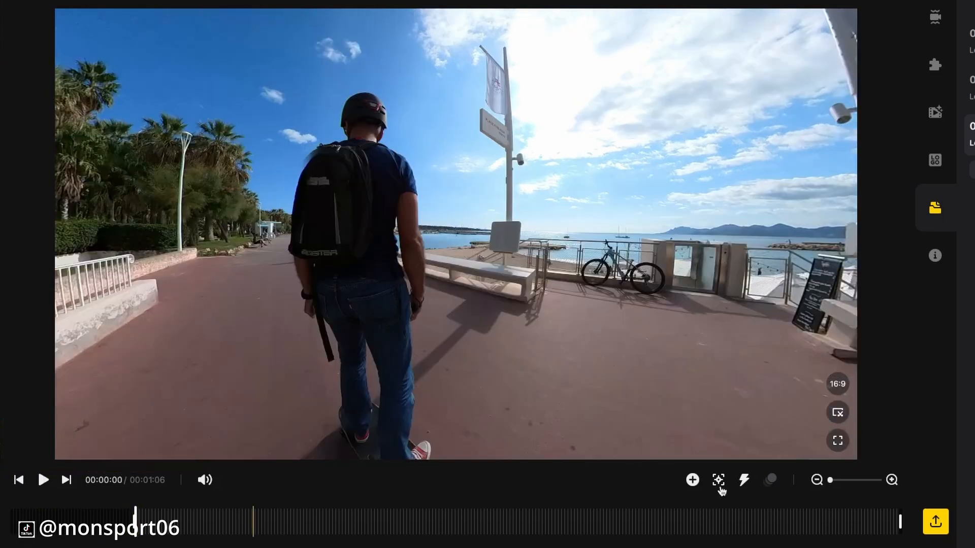
{"action": "left_click_drag", "start_coordinate": [898, 523], "coordinate": [859, 527]}
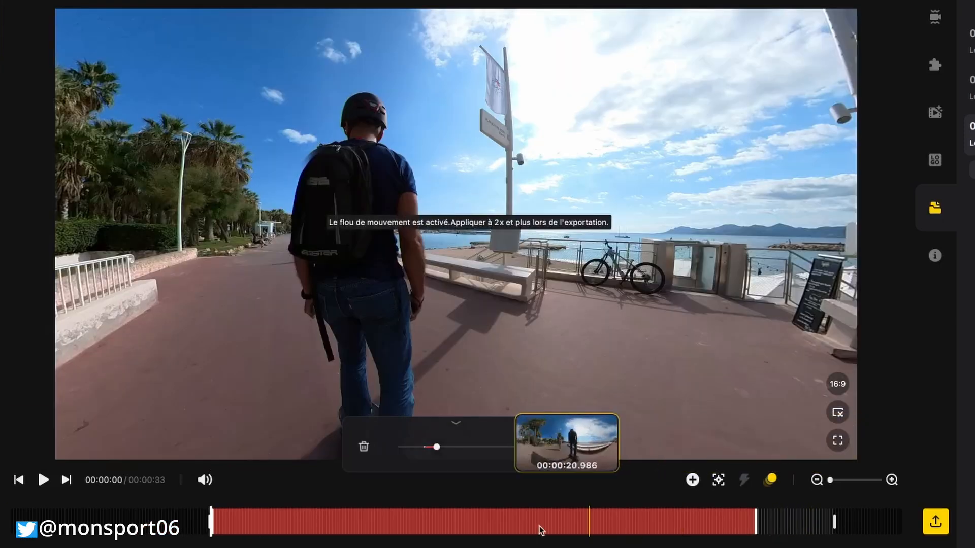
- Try the TimeShift section at 1/4x speed and set it to 64x
{"action": "left_click_drag", "start_coordinate": [437, 446], "coordinate": [402, 449]}
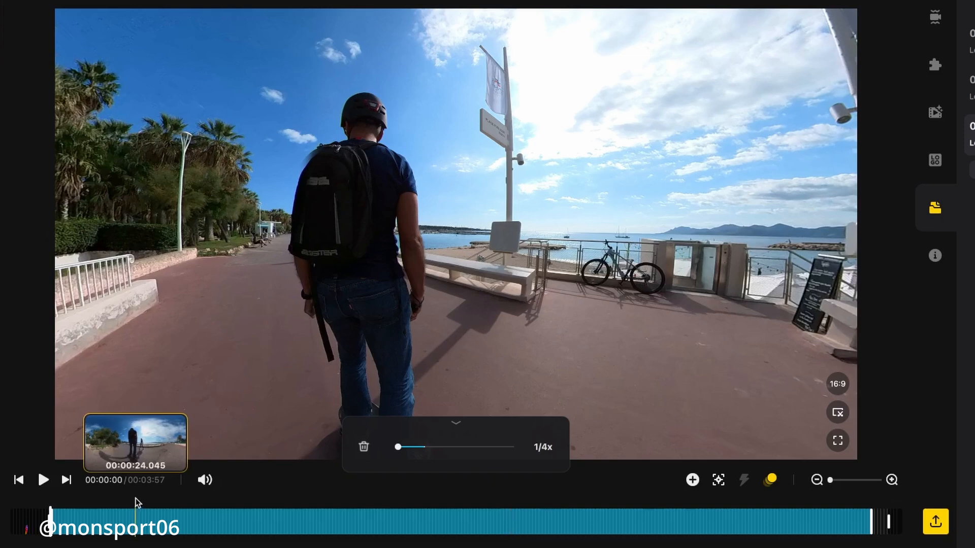
{"action": "left_click_drag", "start_coordinate": [399, 447], "coordinate": [510, 447]}
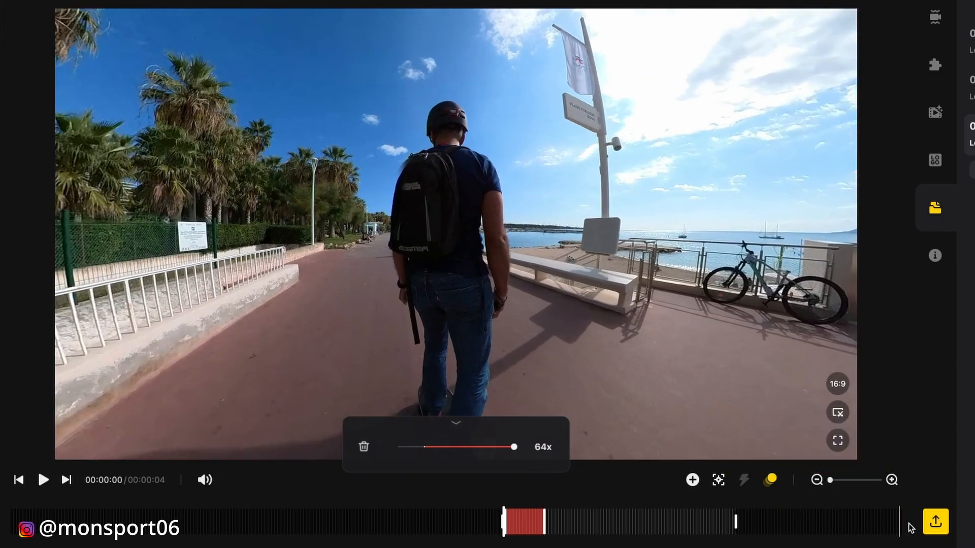
- Set the reframed video's export encoding format to ProRes 422 and add it to the export queue
{"action": "left_click", "coordinate": [936, 524]}
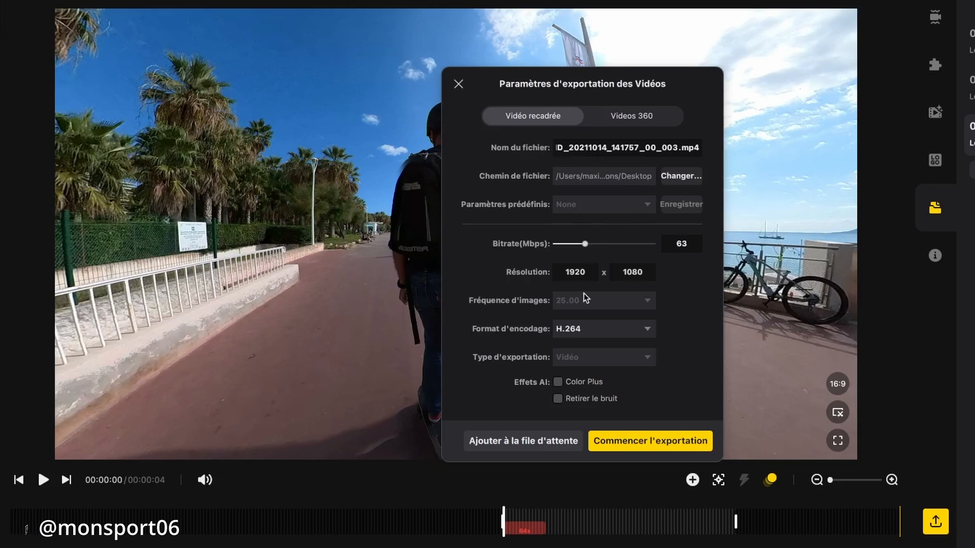
{"action": "left_click", "coordinate": [578, 329]}
{"action": "left_click", "coordinate": [600, 382]}
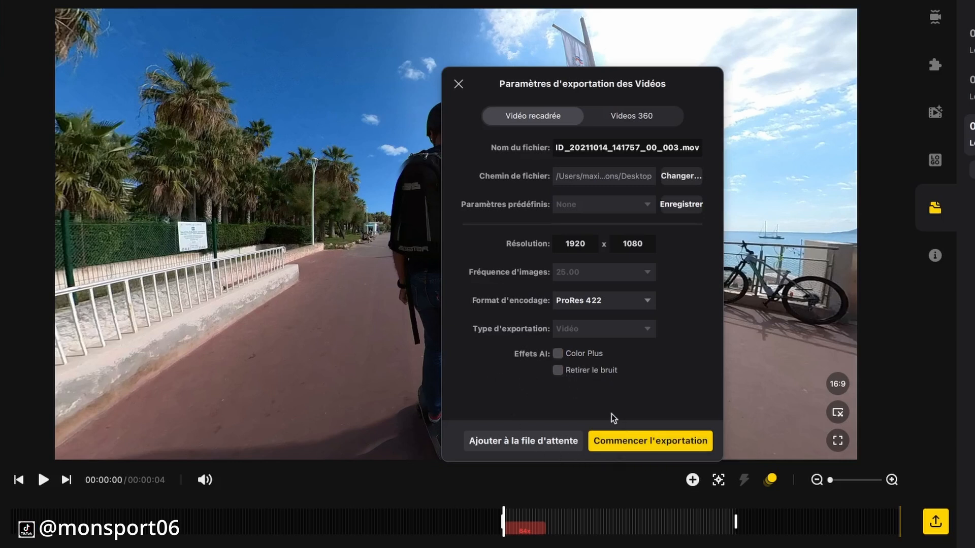
{"action": "left_click", "coordinate": [556, 437]}
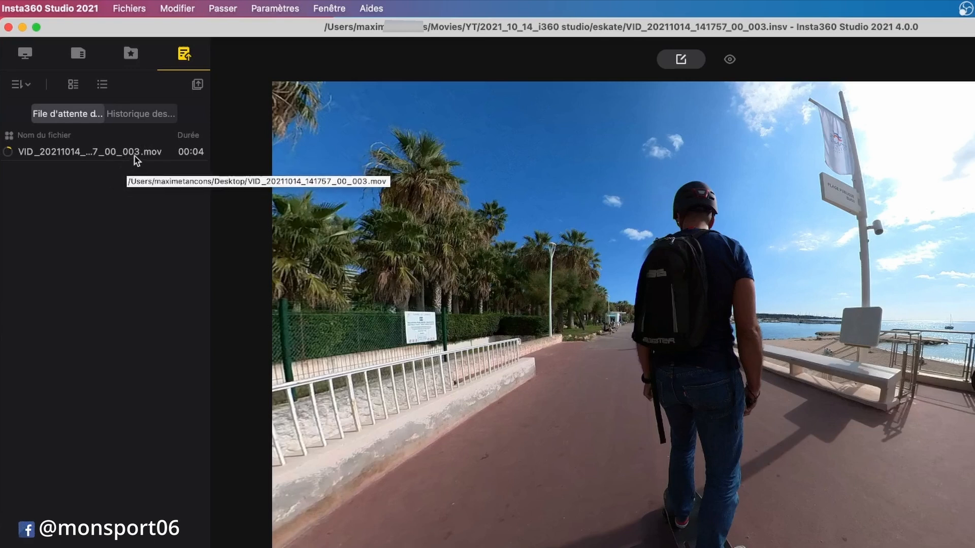
- Return to the media list, open VID_004.insv and play part of it, pausing at 00:00:23
{"action": "left_click", "coordinate": [45, 53]}
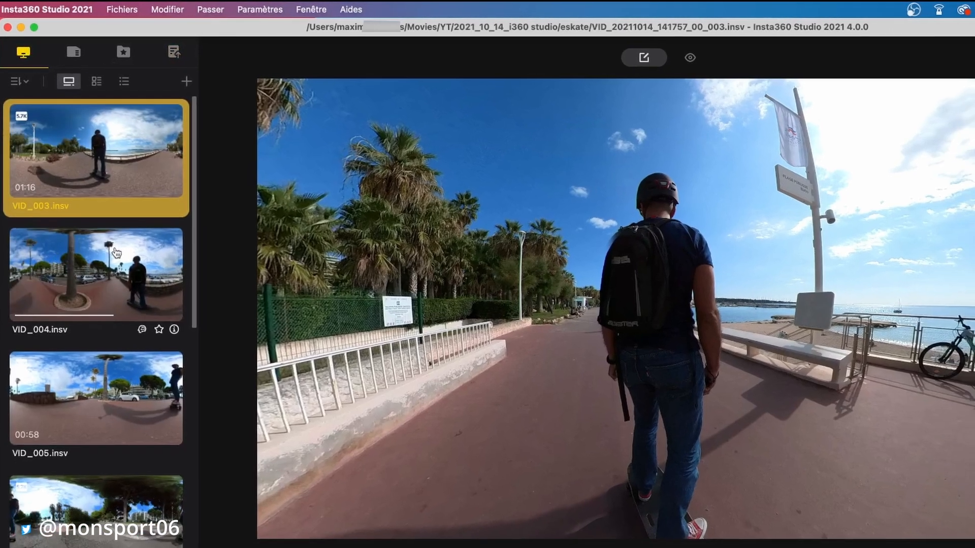
{"action": "left_click", "coordinate": [124, 264]}
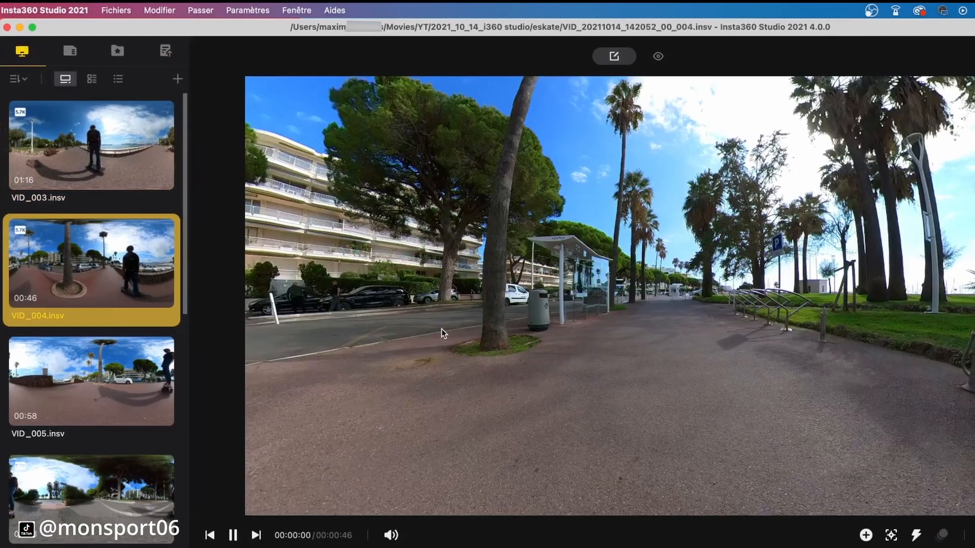
{"action": "left_click", "coordinate": [542, 530]}
{"action": "key", "text": "space"}
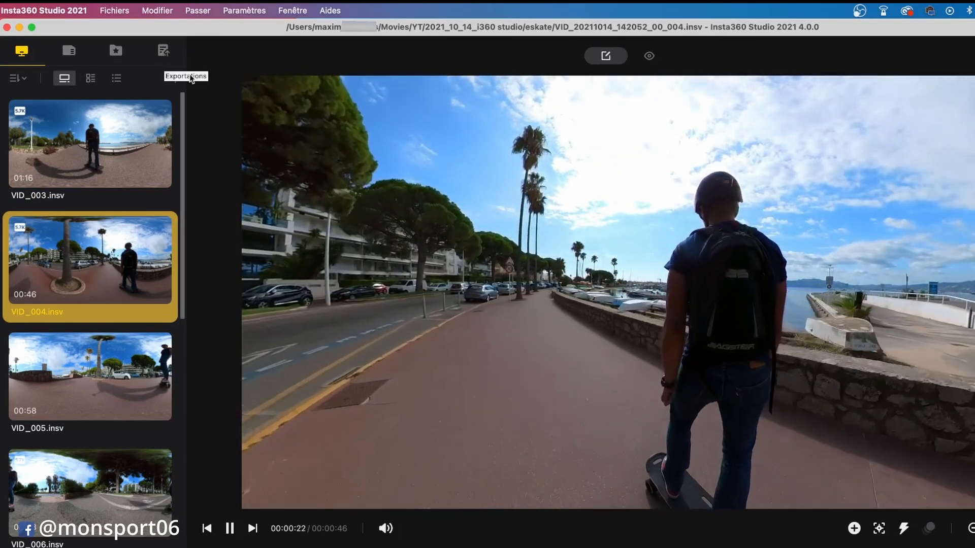
{"action": "key", "text": "space"}
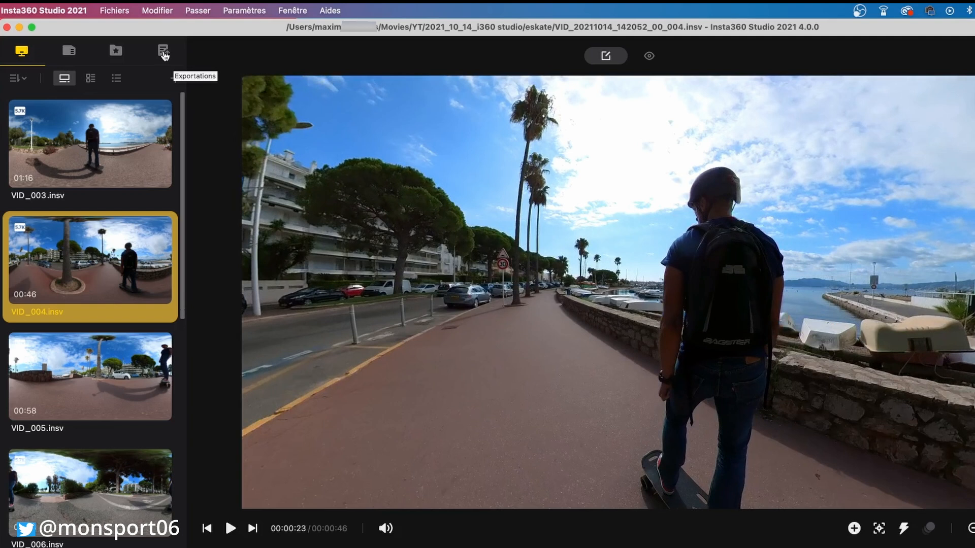
- Check the export list, and turn off motion blur for the trimmed VID_003.insv clip
{"action": "left_click", "coordinate": [164, 53]}
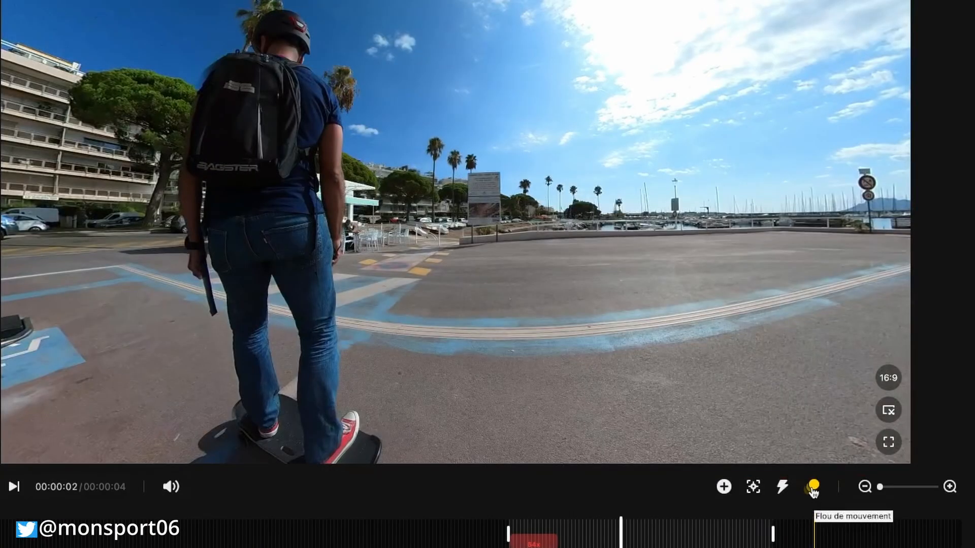
{"action": "left_click", "coordinate": [811, 488]}
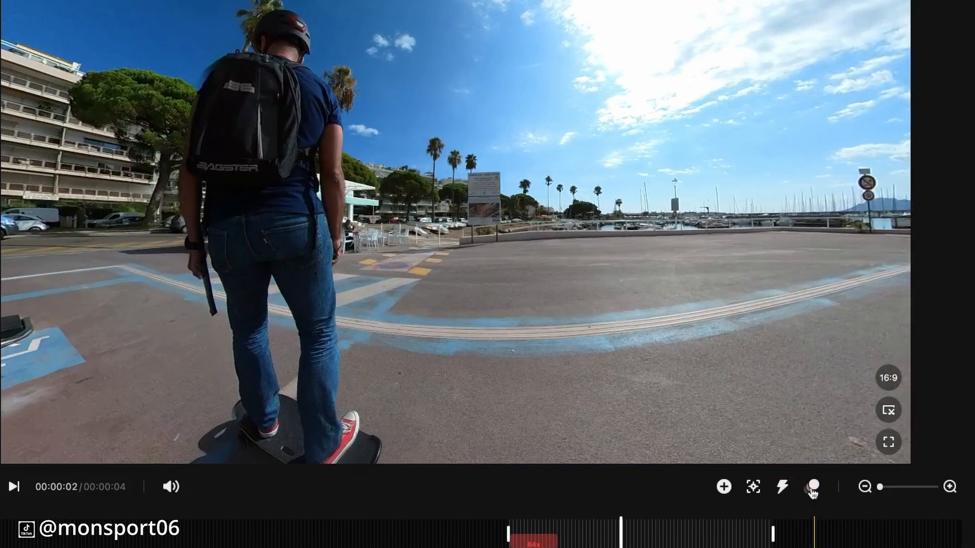
- Turn on motion blur for the trimmed VID_003.insv clip and compare its effect on the 64x section
{"action": "left_click", "coordinate": [812, 488]}
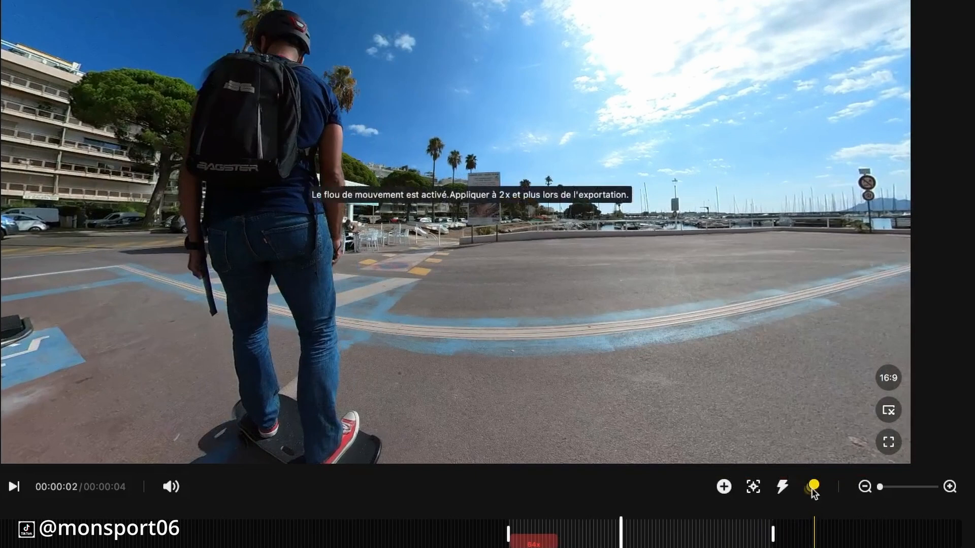
{"action": "left_click", "coordinate": [521, 517]}
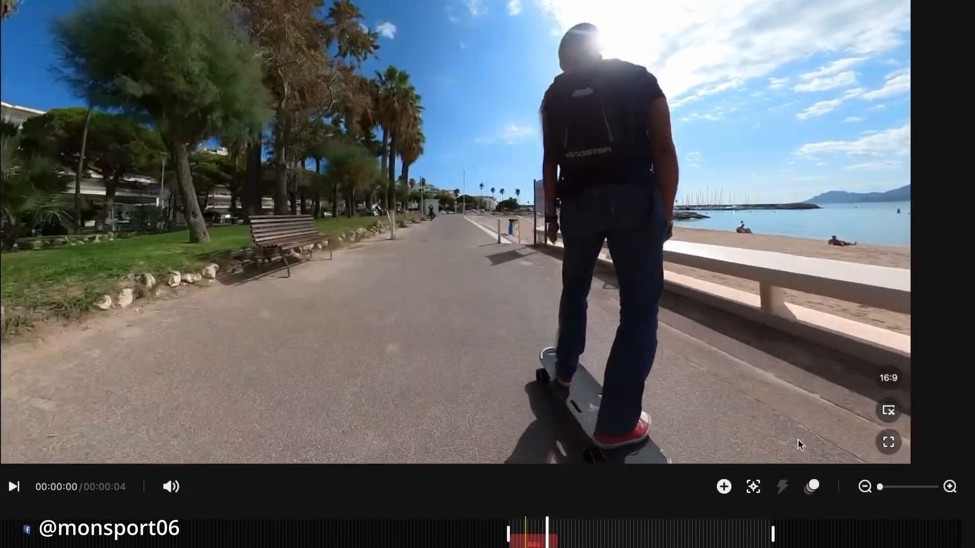
{"action": "left_click", "coordinate": [811, 487]}
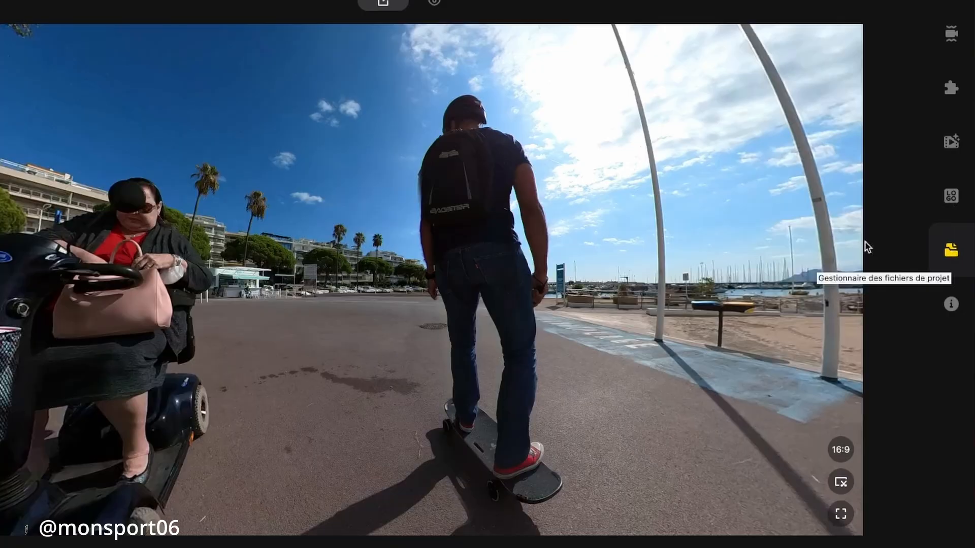
- Open project Le projet1, set its reframed video's export encoding format to ProRes 422, and add it to the export queue
{"action": "left_click", "coordinate": [951, 248]}
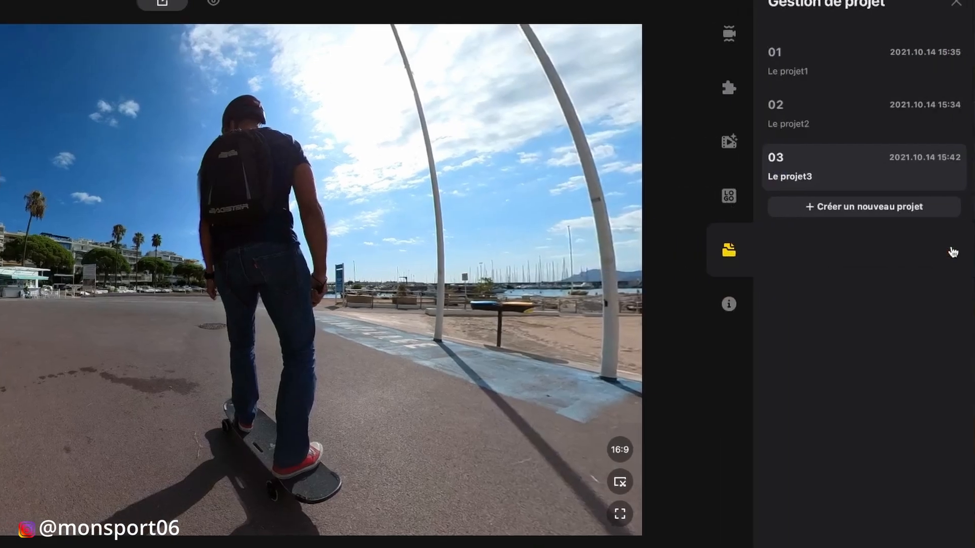
{"action": "left_click", "coordinate": [807, 68]}
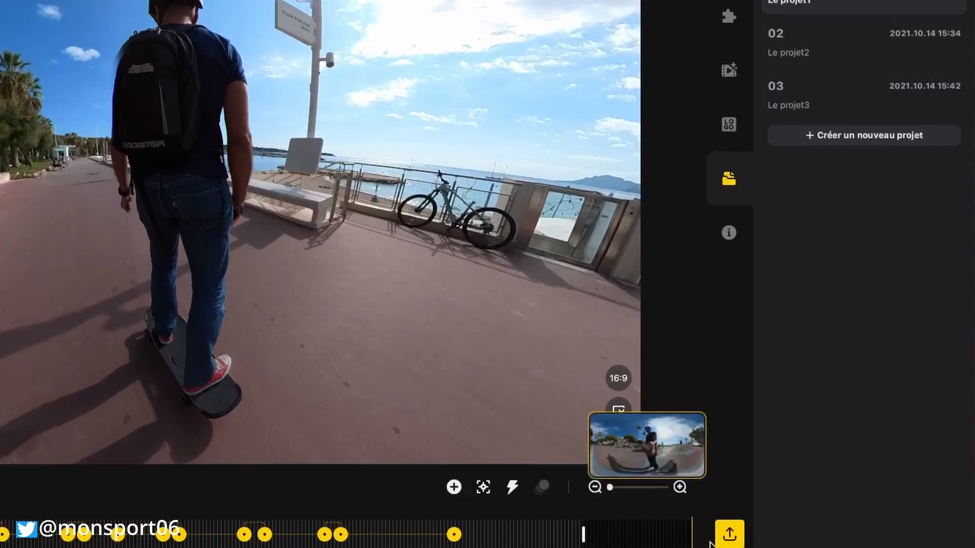
{"action": "left_click", "coordinate": [729, 516]}
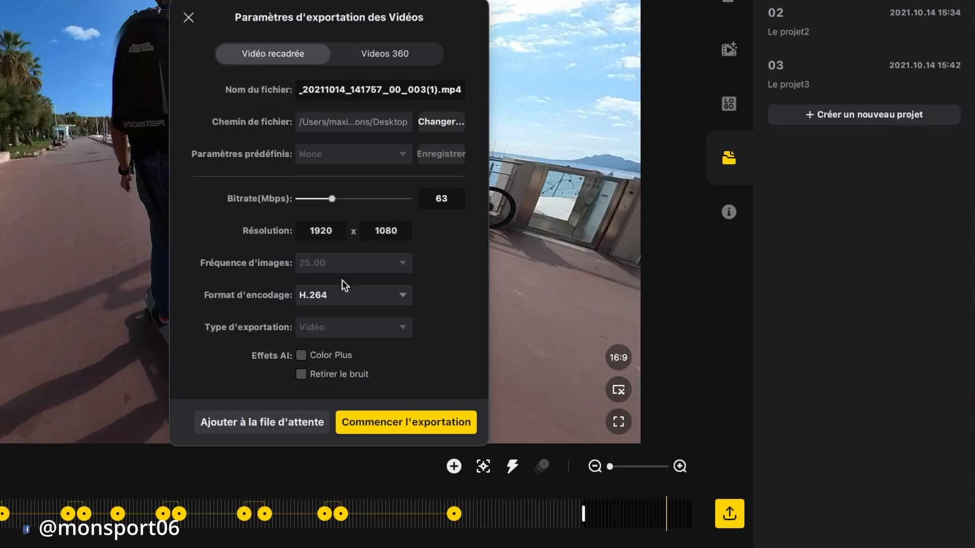
{"action": "left_click", "coordinate": [341, 293]}
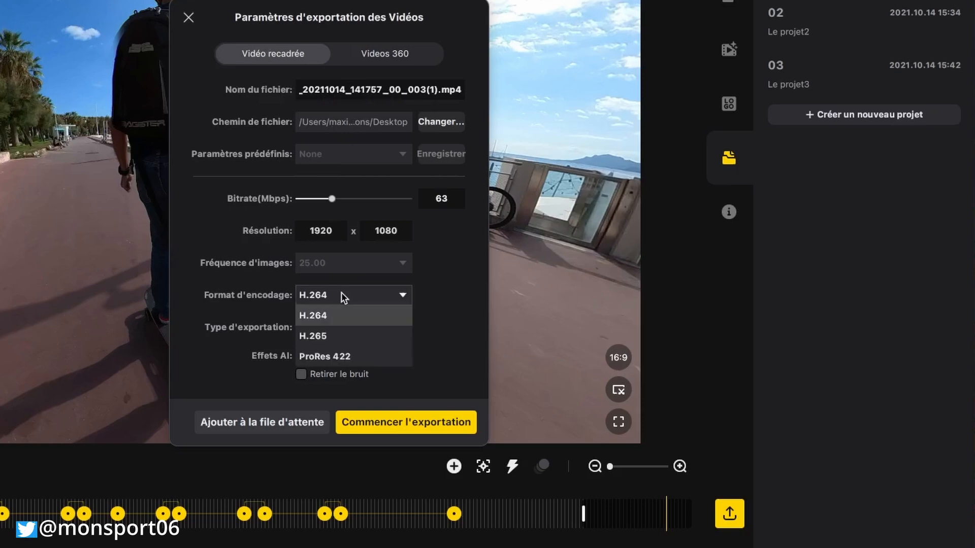
{"action": "left_click", "coordinate": [342, 354]}
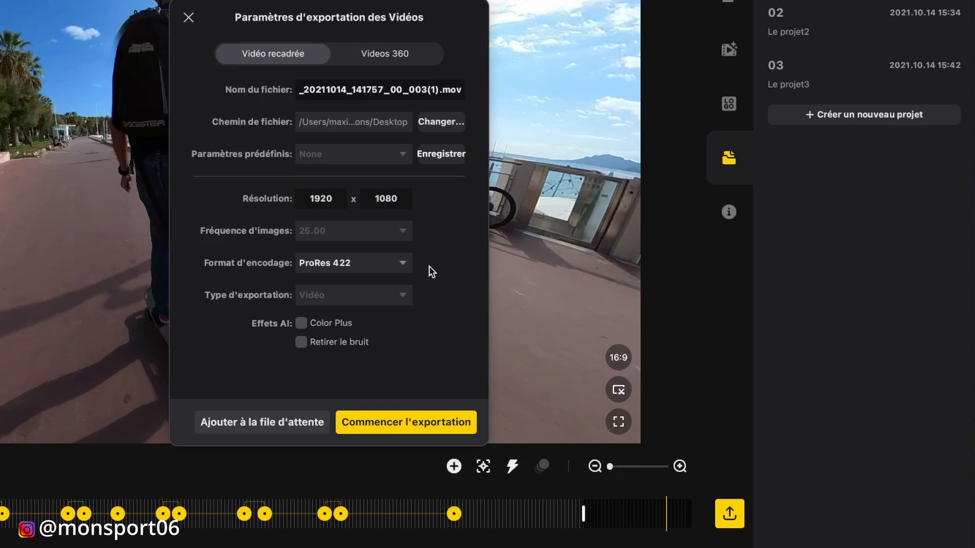
{"action": "left_click", "coordinate": [347, 263]}
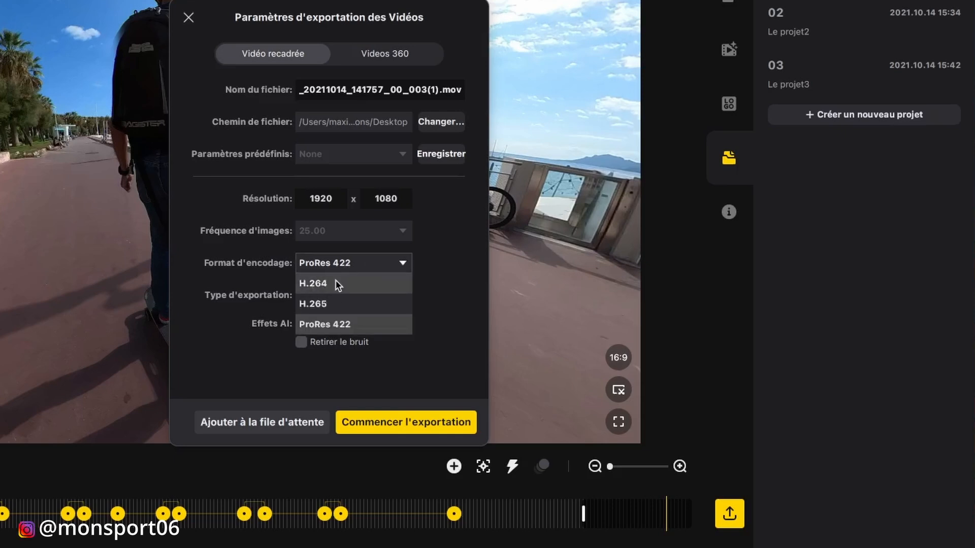
{"action": "left_click", "coordinate": [449, 246]}
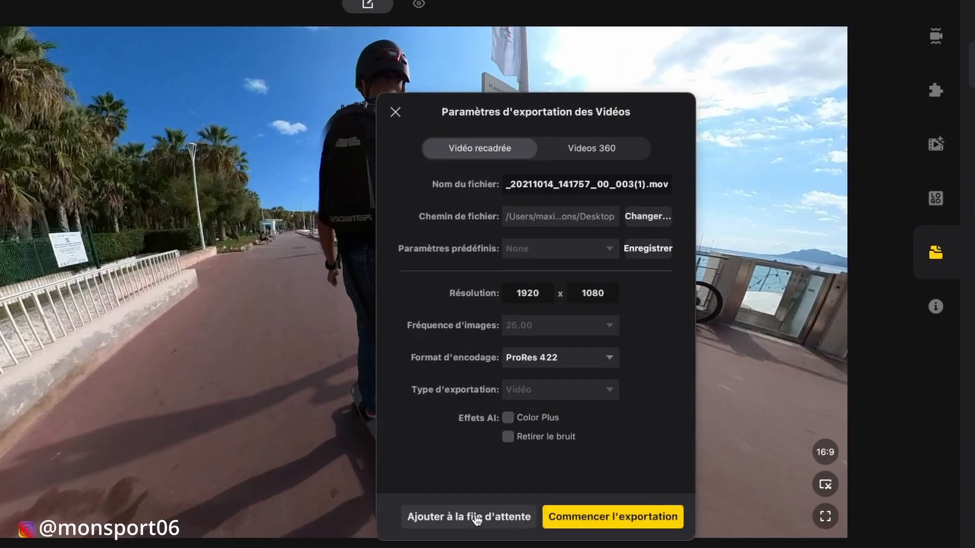
{"action": "left_click", "coordinate": [270, 423]}
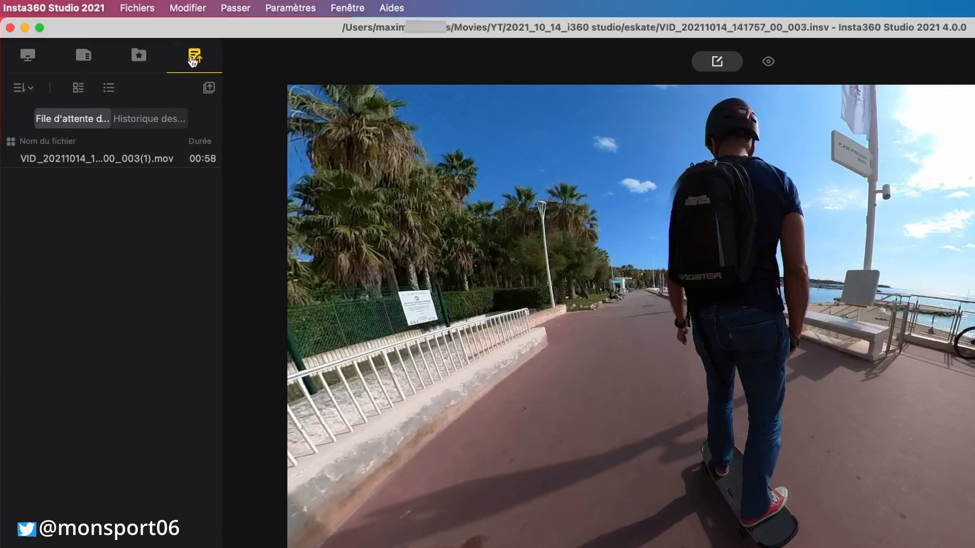
- Open VID_005.insv from the media list and, from 00:00:22, turn the view to face the skateboarder
{"action": "left_click", "coordinate": [28, 55]}
{"action": "left_click", "coordinate": [101, 442]}
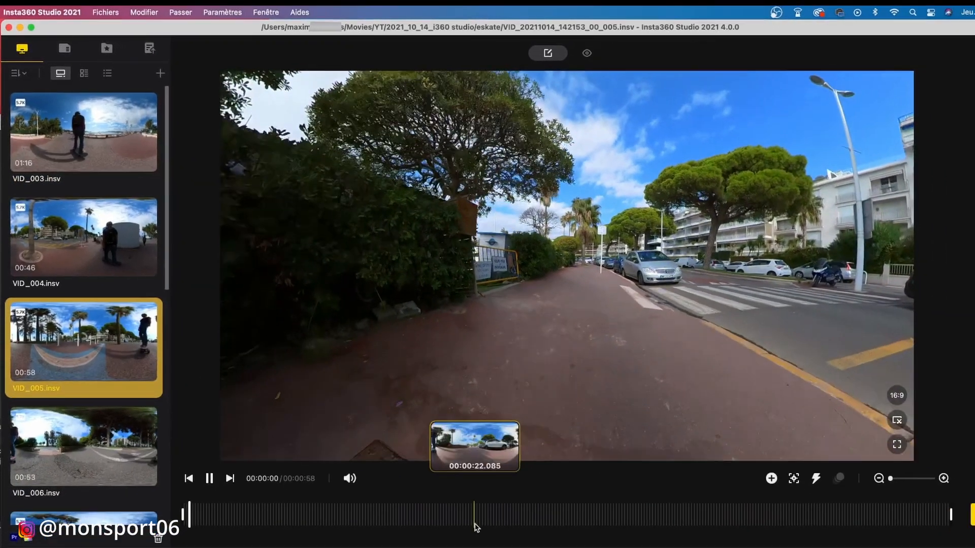
{"action": "left_click", "coordinate": [482, 512]}
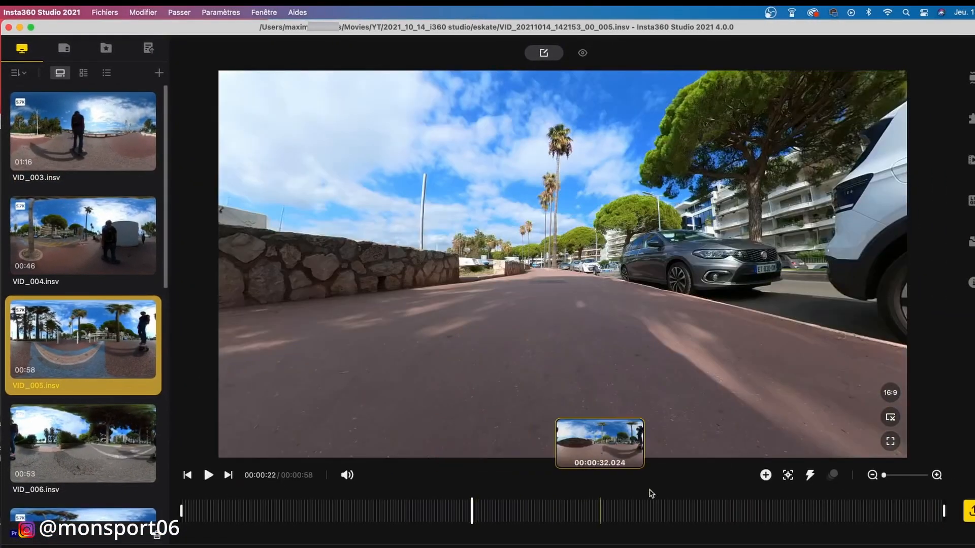
{"action": "key", "text": "space"}
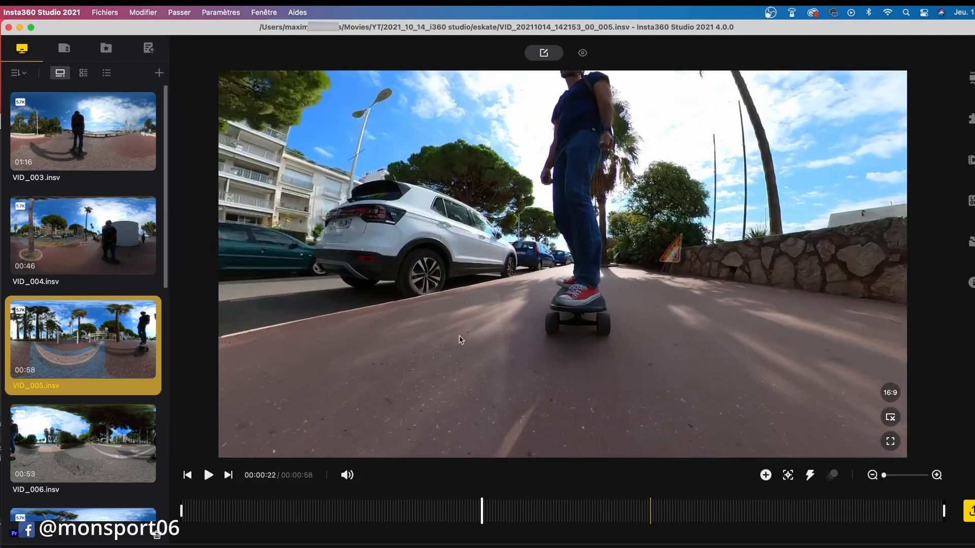
{"action": "key", "text": "space"}
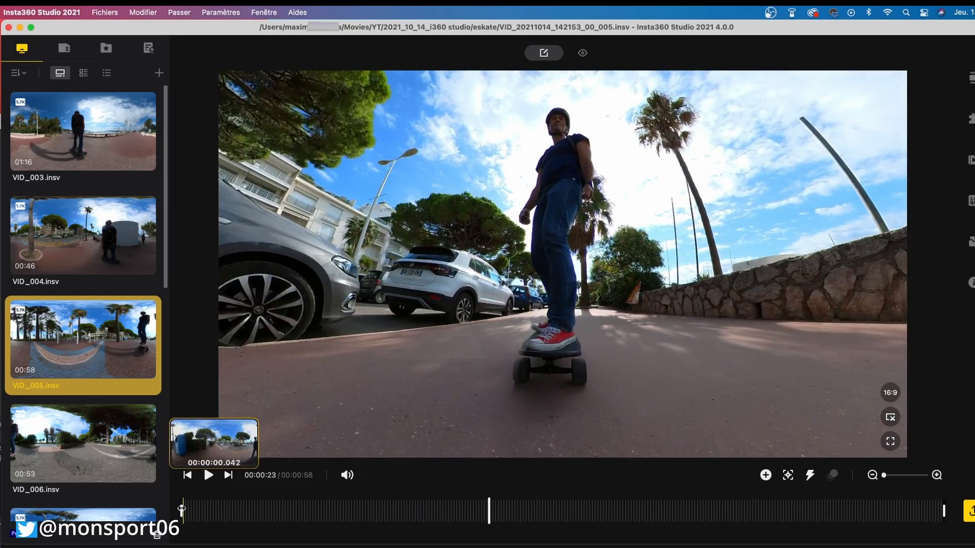
- Trim the start of VID_005.insv to leave about 37 seconds, and add a keyframe of the skateboarder view at 00:00:02
{"action": "left_click_drag", "start_coordinate": [367, 511], "coordinate": [452, 510]}
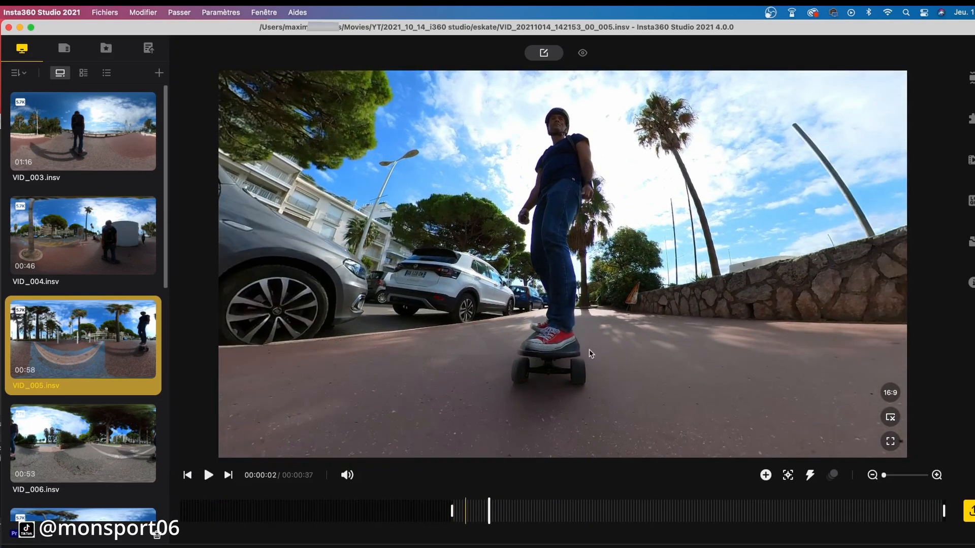
{"action": "left_click", "coordinate": [764, 476]}
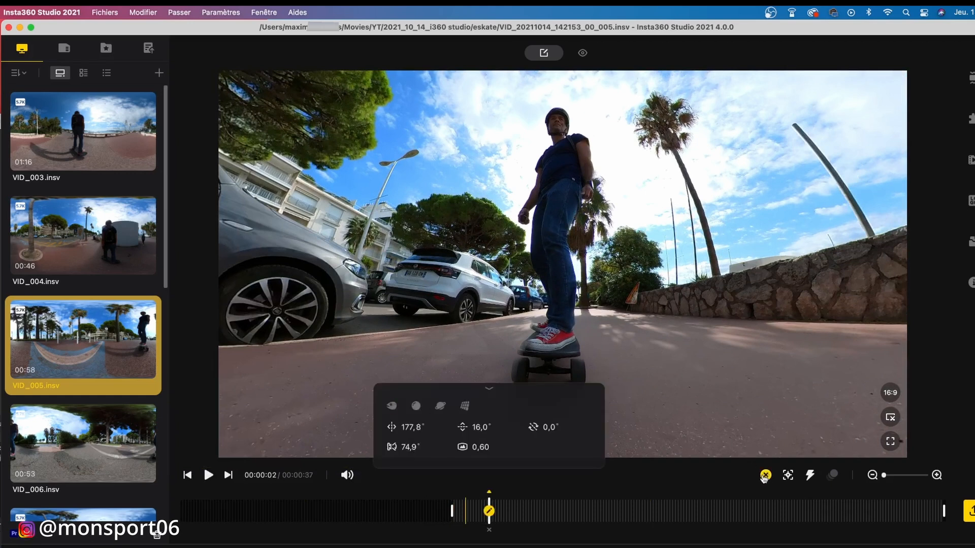
{"action": "key", "text": "space"}
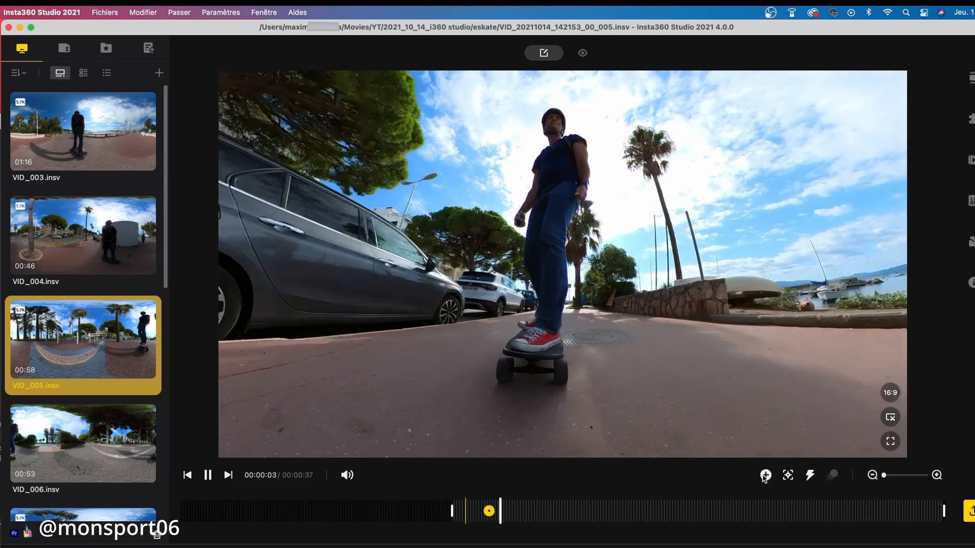
{"action": "key", "text": "space"}
- Add the reframed VID_005 video to the export queue with the H.264 default mp4 output
{"action": "left_click", "coordinate": [967, 510]}
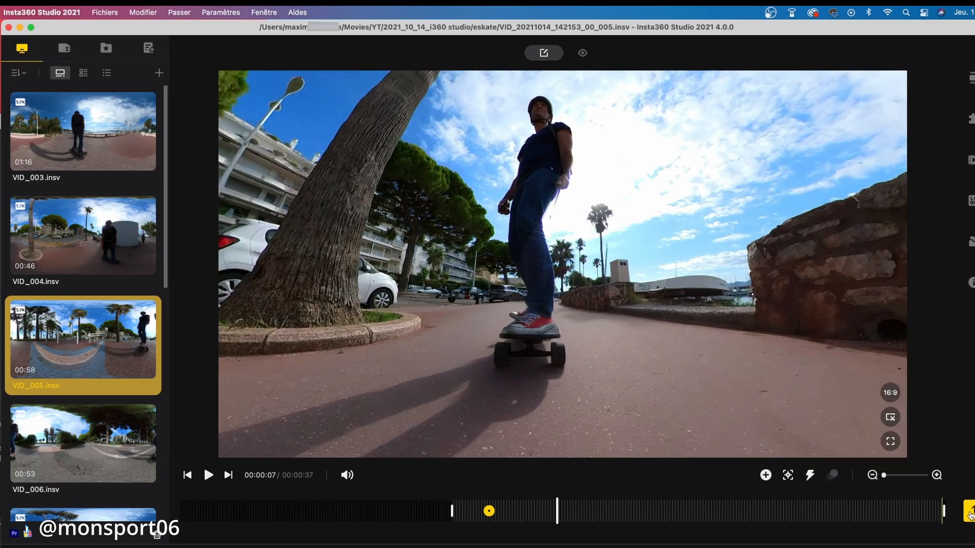
{"action": "left_click", "coordinate": [451, 443]}
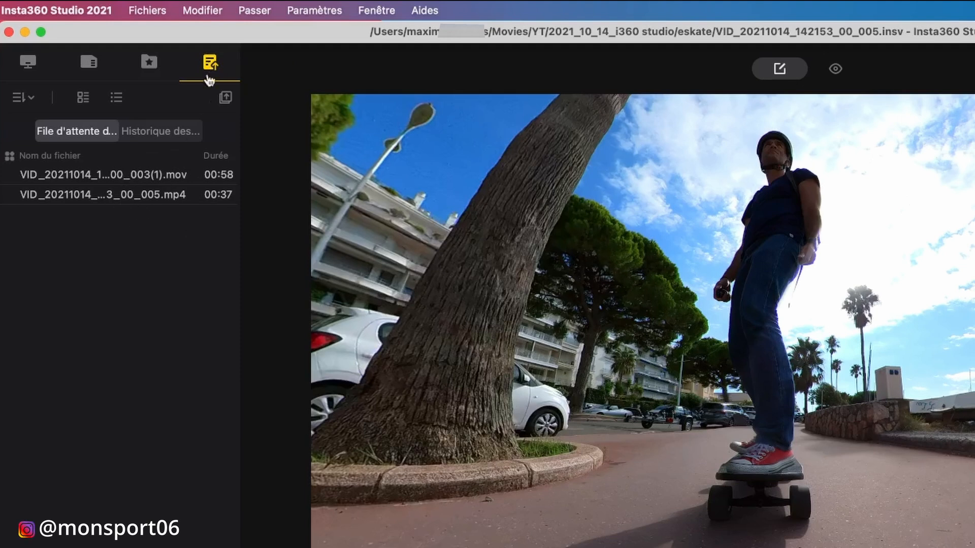
- Check the queue options for the VID_005 export, and those for both queued videos selected together, without starting an export
{"action": "right_click", "coordinate": [113, 196]}
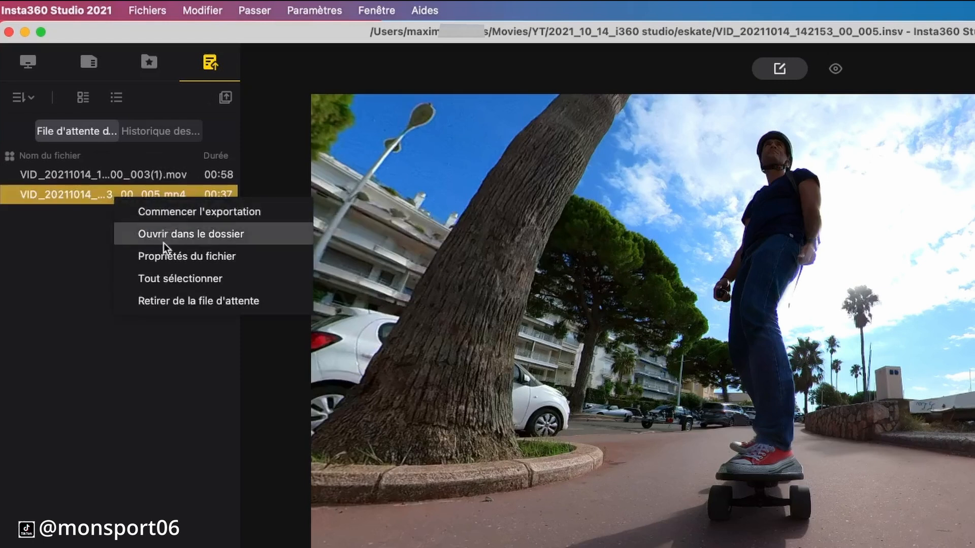
{"action": "left_click", "coordinate": [68, 243]}
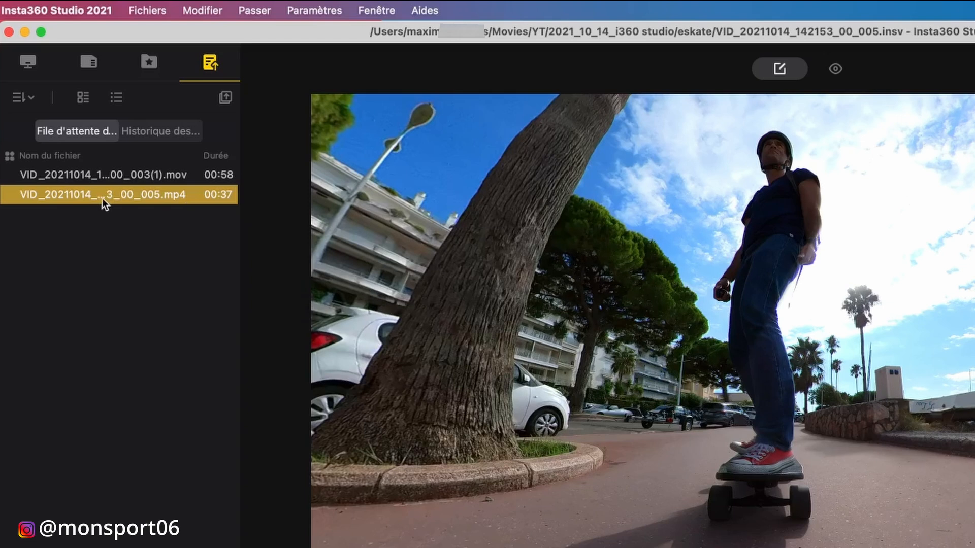
{"action": "left_click", "coordinate": [105, 175], "text": "shift"}
{"action": "right_click", "coordinate": [106, 175]}
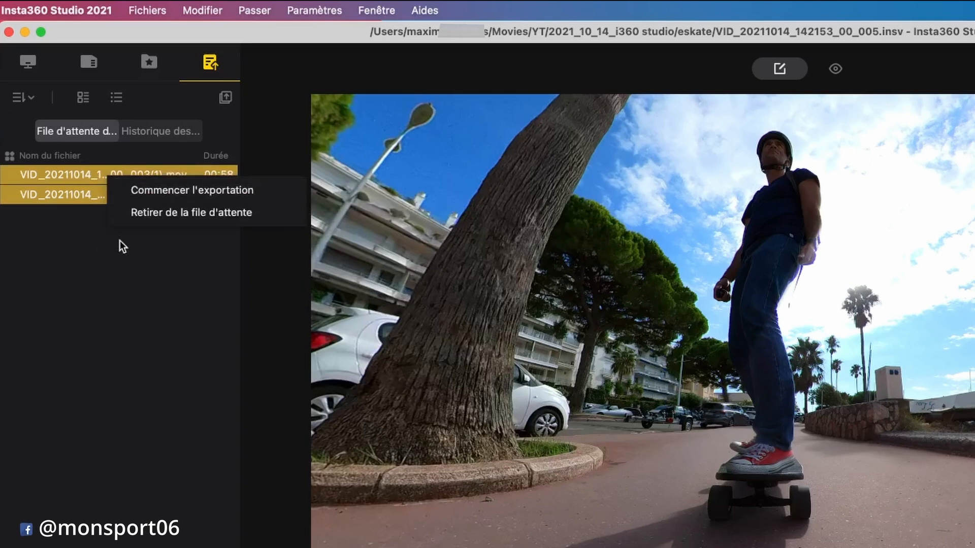
{"action": "left_click", "coordinate": [125, 257]}
{"action": "left_click", "coordinate": [127, 255]}
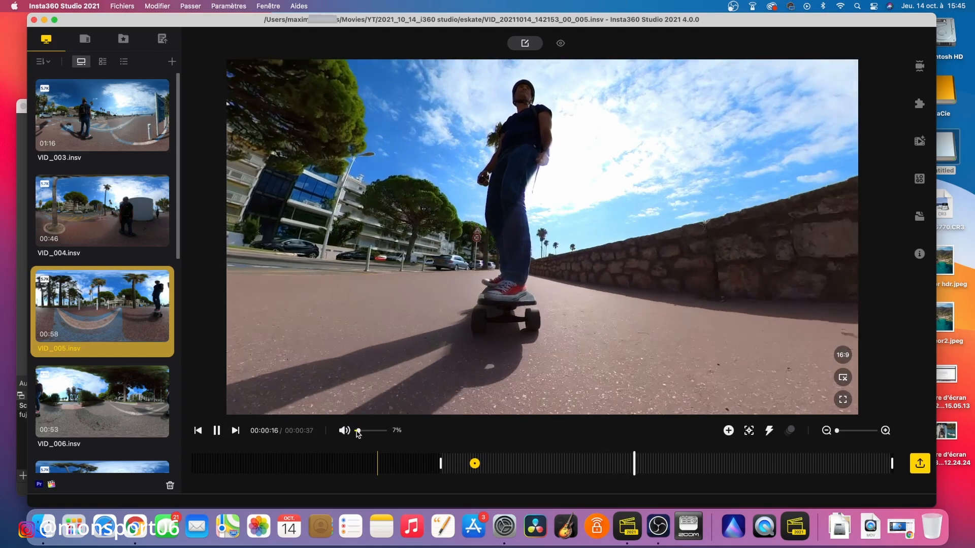
- Mute the playback sound and replay part of the trimmed VID_005.insv clip, pausing at 00:00:09
{"action": "left_click", "coordinate": [344, 431]}
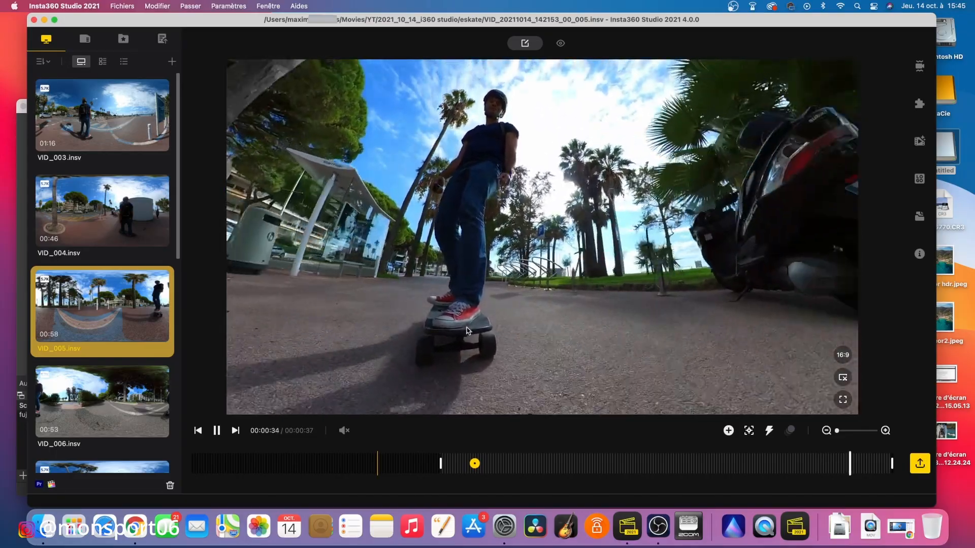
{"action": "key", "text": "space"}
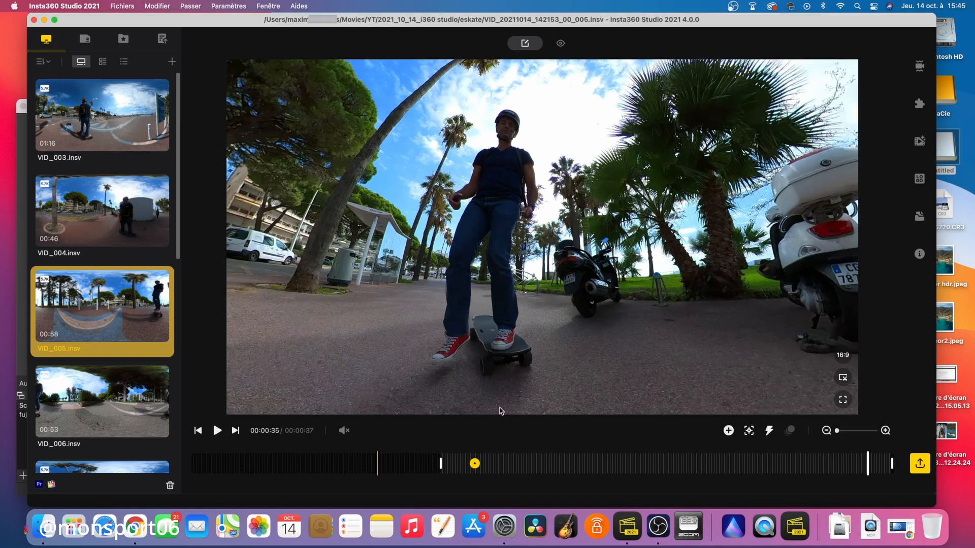
{"action": "left_click", "coordinate": [525, 467]}
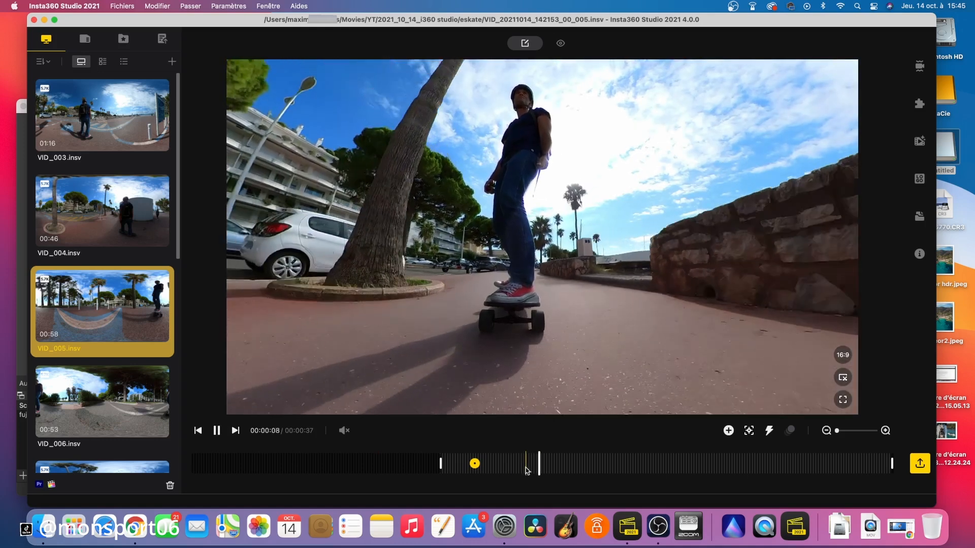
{"action": "key", "text": "space"}
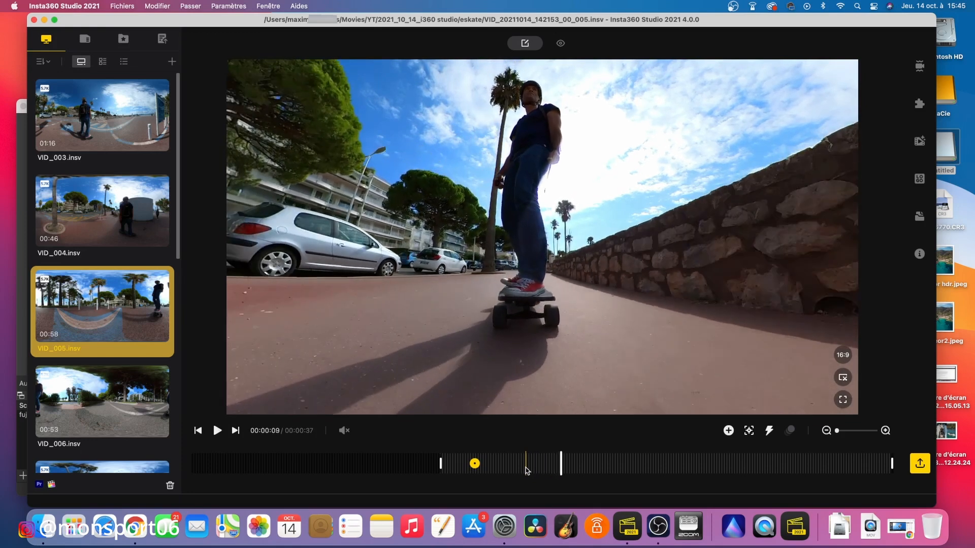